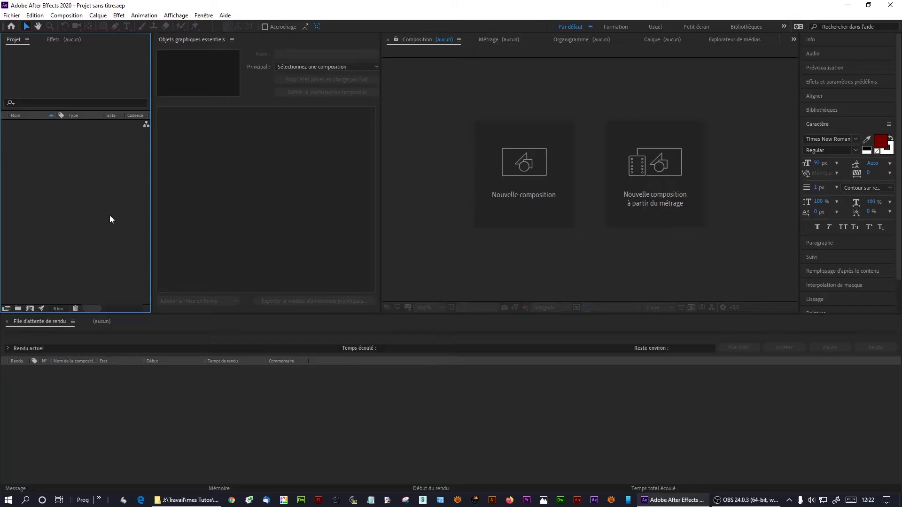
Step: Import Aiguille01.tif, Aiguille-02.tif and Aiguille-03.tif from the Aiguilles folder into the project
{"action": "left_click", "coordinate": [188, 500]}
{"action": "mouse_move", "coordinate": [481, 186]}
{"action": "left_mouse_down"}
{"action": "mouse_move", "coordinate": [450, 123]}
{"action": "mouse_move", "coordinate": [110, 208]}
{"action": "left_mouse_up"}
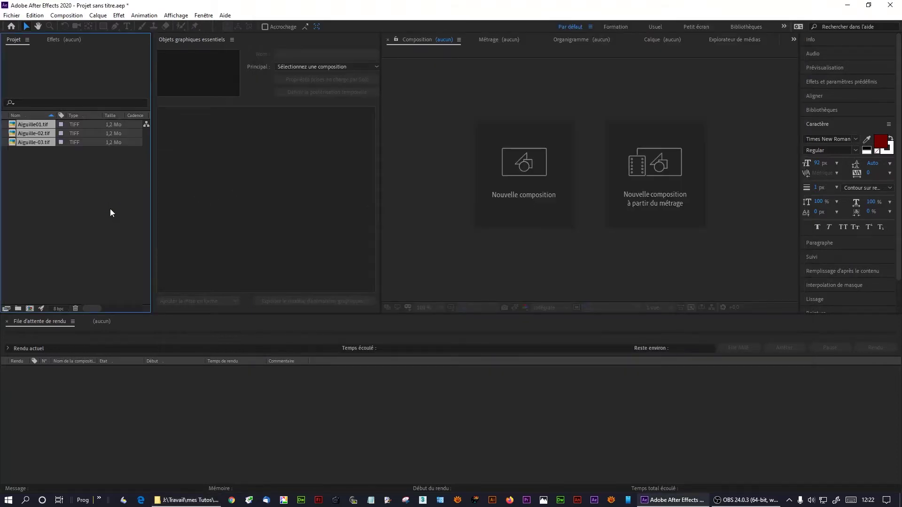
{"action": "left_click", "coordinate": [62, 204]}
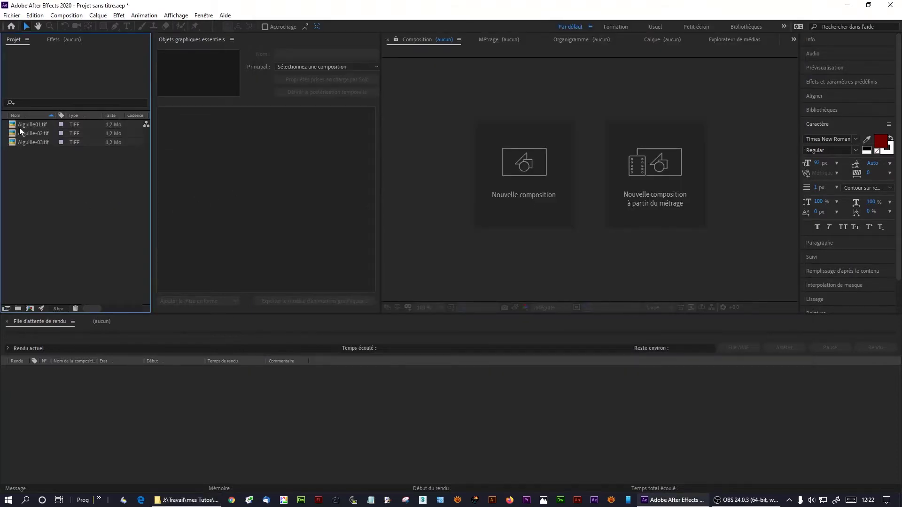
Step: Create a 1920×1080 composition named Aiguille-01 with a duration of 0:00:30:00
{"action": "left_click", "coordinate": [534, 171]}
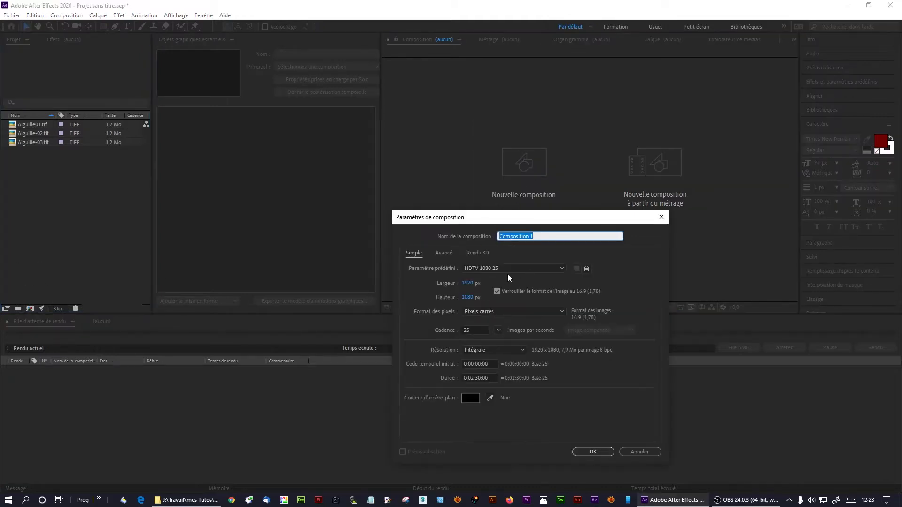
{"action": "type", "text": "Aigui"}
{"action": "type", "text": "lle-01"}
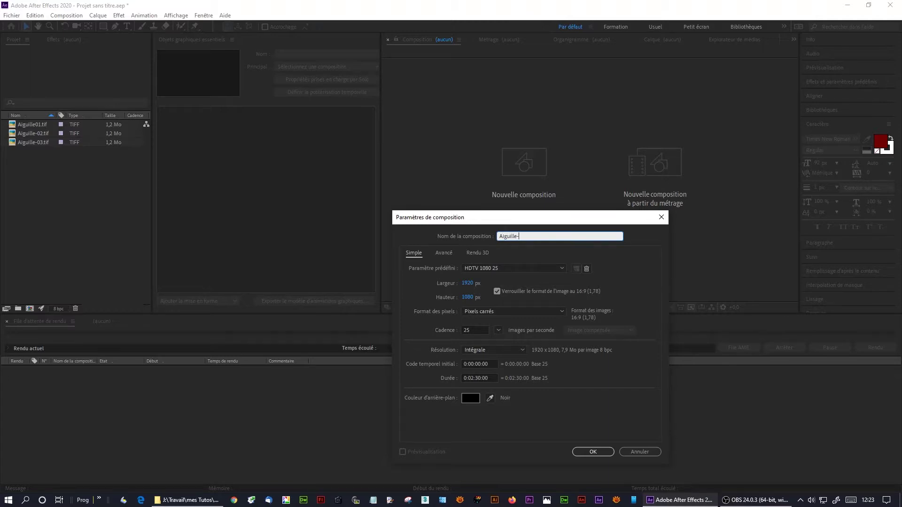
{"action": "left_click", "coordinate": [469, 378]}
{"action": "type", "text": "0"}
{"action": "left_click", "coordinate": [591, 454]}
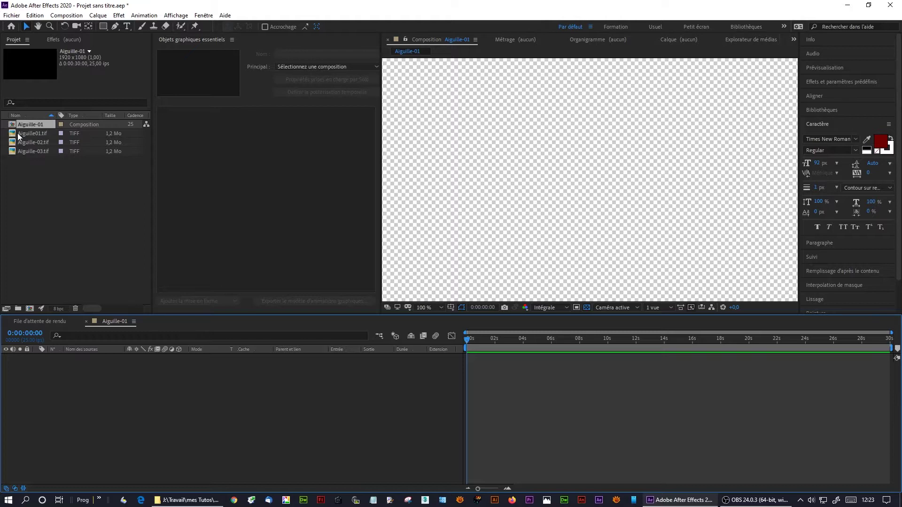
Step: Add Aiguille01.tif to Aiguille-01, show a black background, and turn on the rulers
{"action": "left_click_drag", "start_coordinate": [28, 136], "coordinate": [68, 401]}
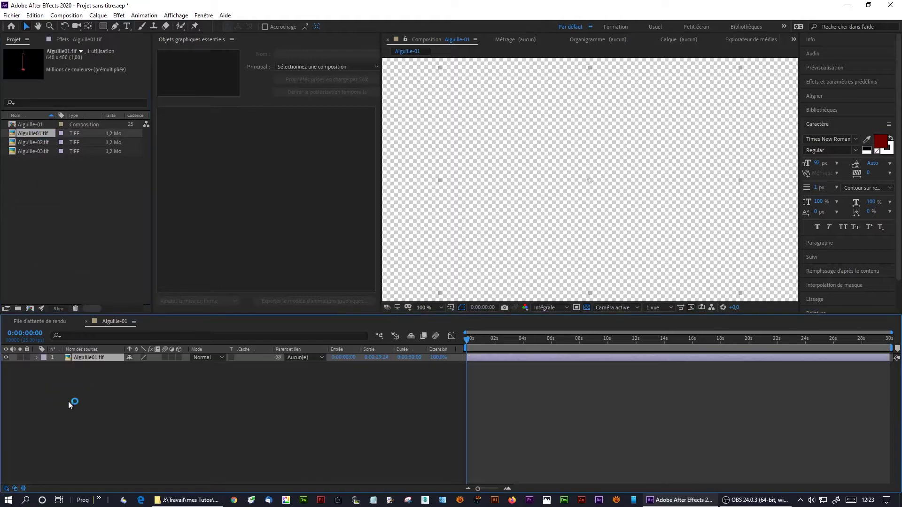
{"action": "left_click", "coordinate": [597, 280]}
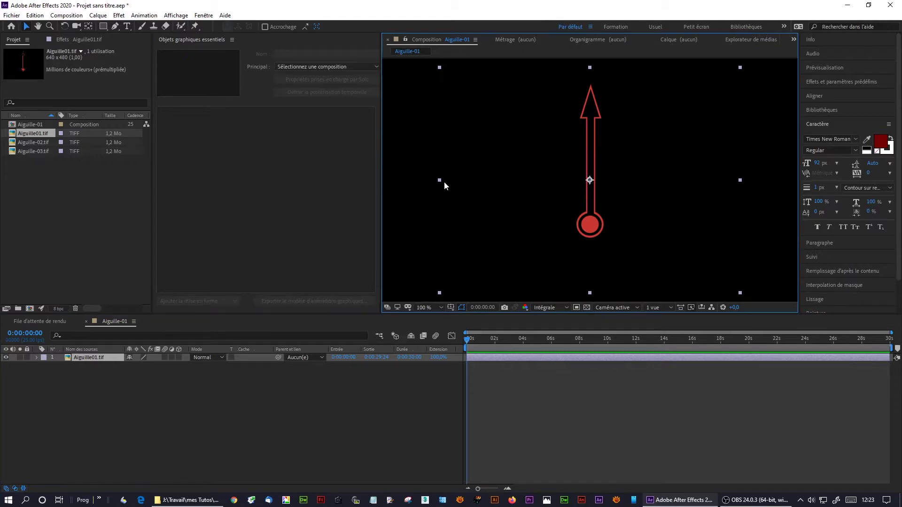
{"action": "left_click", "coordinate": [176, 15]}
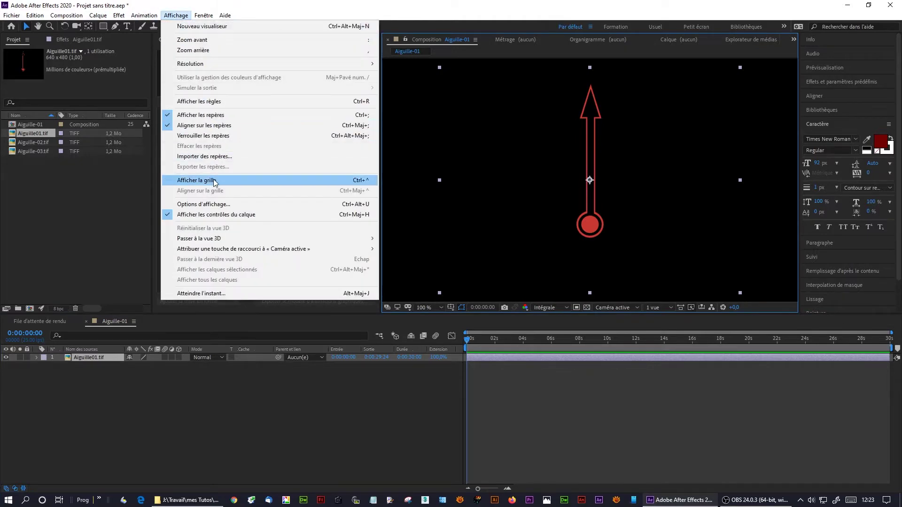
{"action": "left_click", "coordinate": [207, 103]}
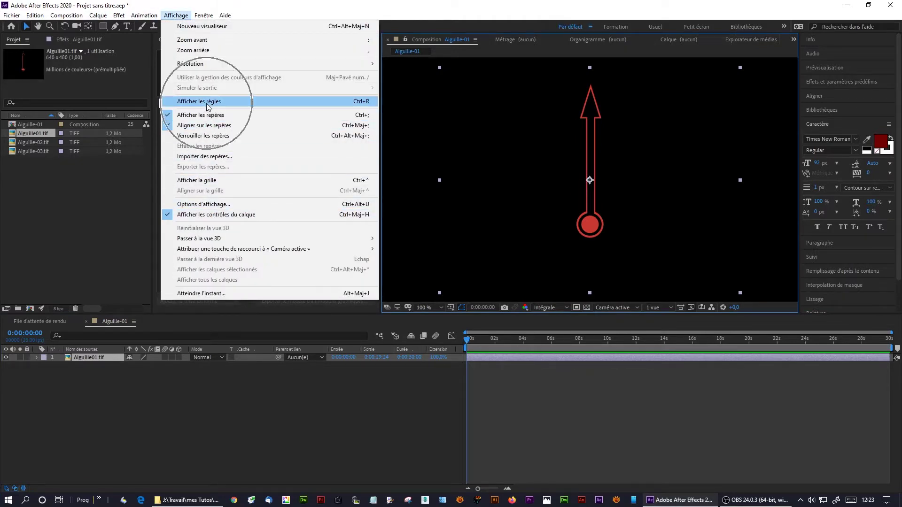
Step: Place a horizontal and a vertical guide crossing at the layer's anchor point
{"action": "left_click_drag", "start_coordinate": [611, 61], "coordinate": [611, 183]}
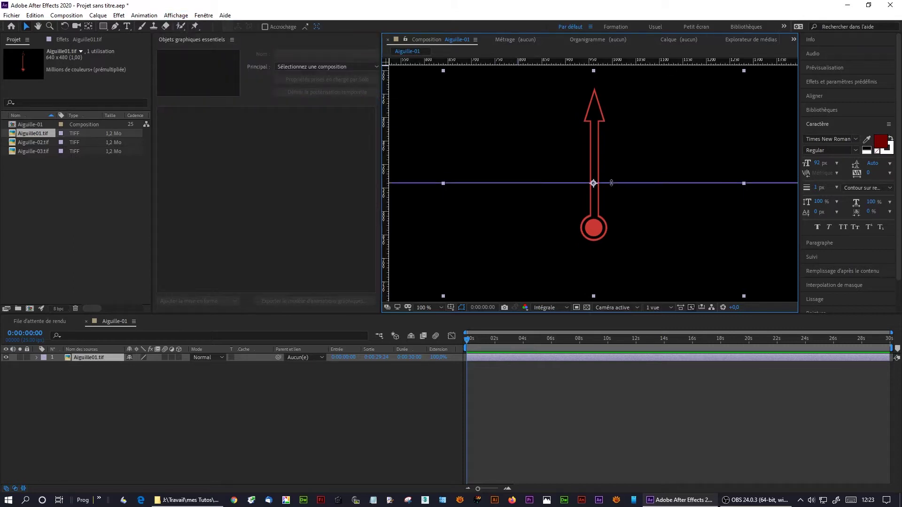
{"action": "left_click", "coordinate": [433, 308]}
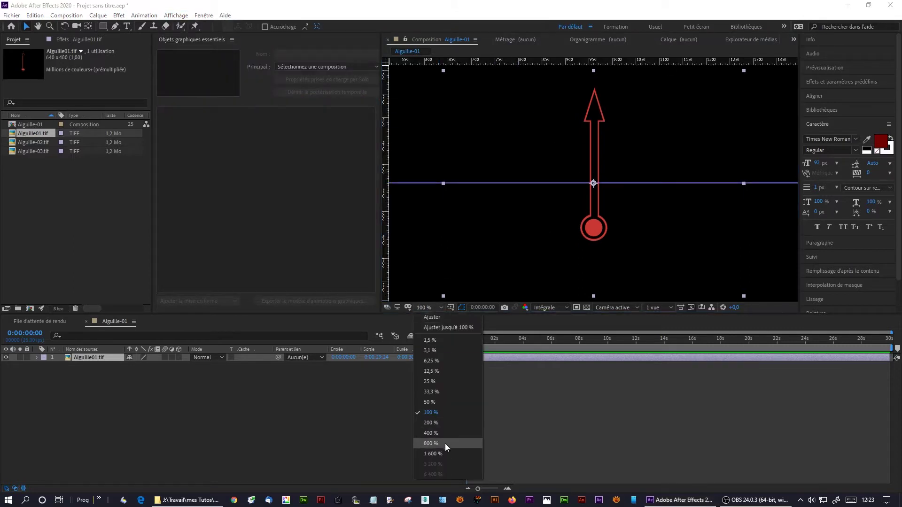
{"action": "left_click", "coordinate": [444, 443]}
{"action": "left_click_drag", "start_coordinate": [626, 175], "coordinate": [626, 183]}
{"action": "left_click_drag", "start_coordinate": [384, 248], "coordinate": [595, 247]}
{"action": "left_click", "coordinate": [435, 308]}
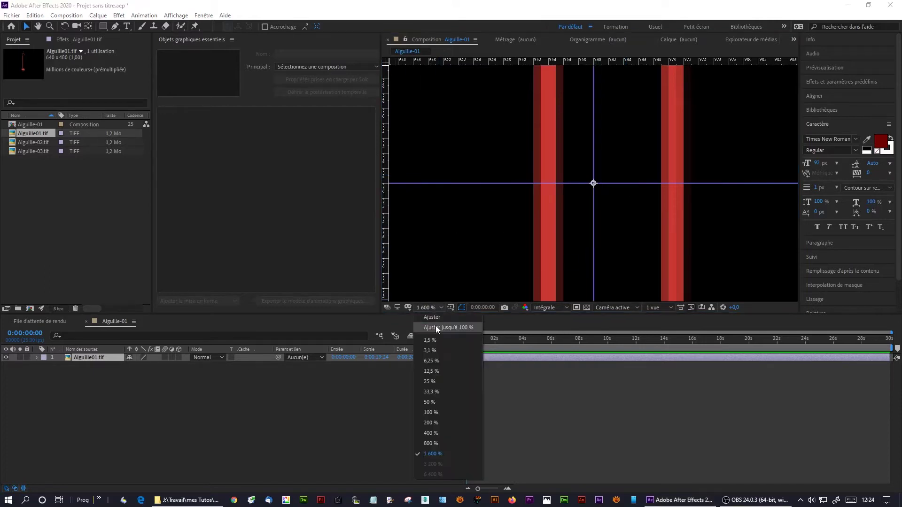
{"action": "left_click", "coordinate": [437, 399]}
Step: Move the needle so its bulb sits on the guides' intersection
{"action": "key", "text": "period"}
{"action": "key", "text": "period"}
{"action": "key", "text": "period"}
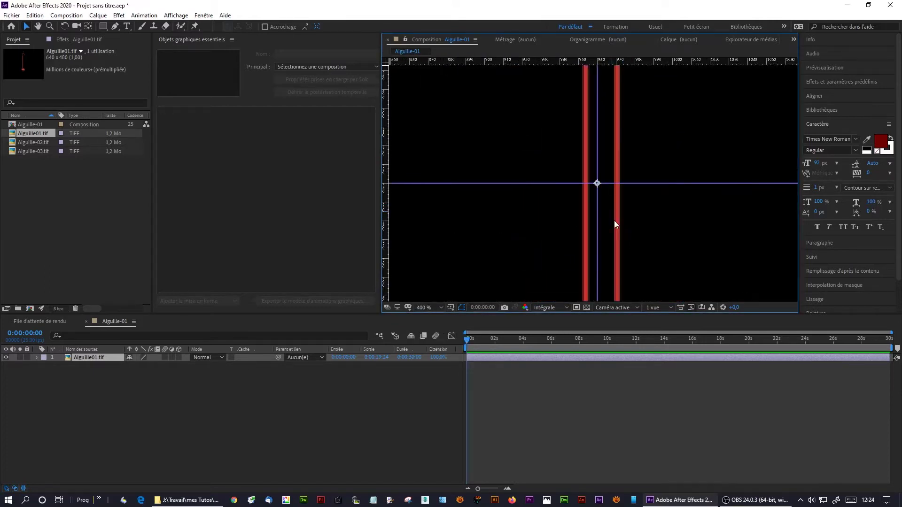
{"action": "left_click_drag", "start_coordinate": [625, 251], "coordinate": [614, 175]}
{"action": "left_click_drag", "start_coordinate": [595, 286], "coordinate": [598, 113]}
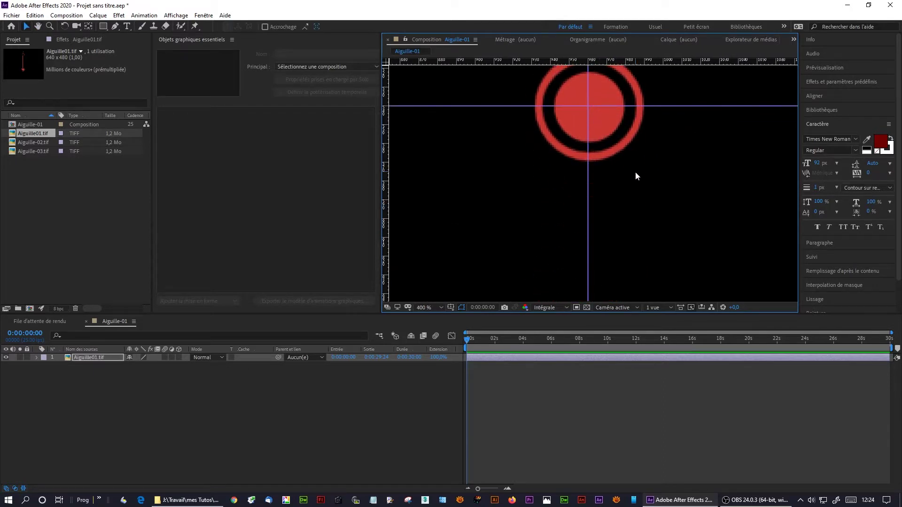
{"action": "left_click_drag", "start_coordinate": [636, 171], "coordinate": [593, 269]}
{"action": "key", "text": "v"}
{"action": "key", "text": "Left"}
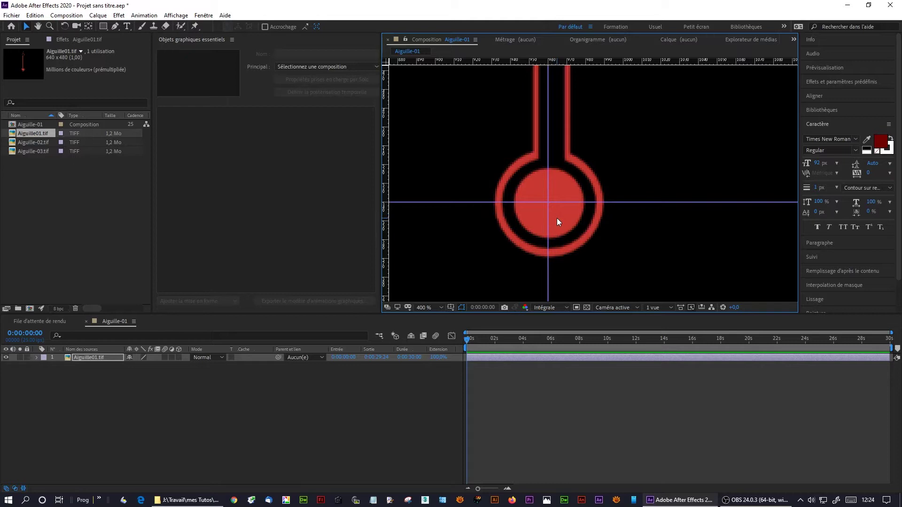
{"action": "key", "text": "comma"}
{"action": "key", "text": "comma"}
{"action": "key", "text": "comma"}
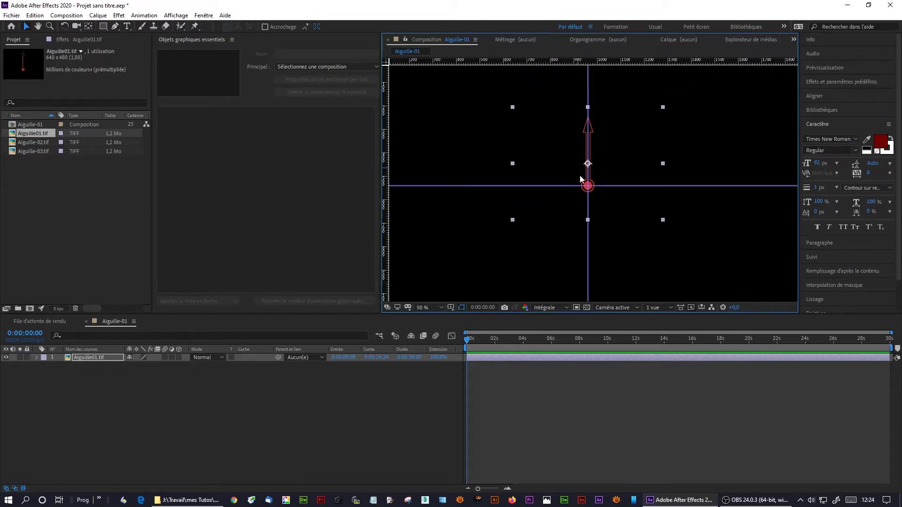
{"action": "key", "text": "period"}
{"action": "key", "text": "period"}
Step: Lock the guides and drag the anchor point to the bulb centre (320.8, 334.5)
{"action": "left_click", "coordinate": [178, 16]}
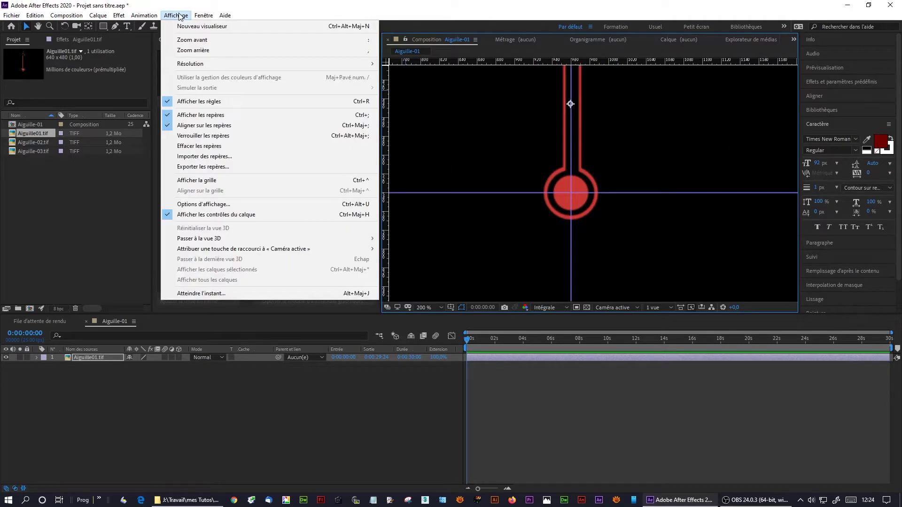
{"action": "left_click", "coordinate": [190, 137]}
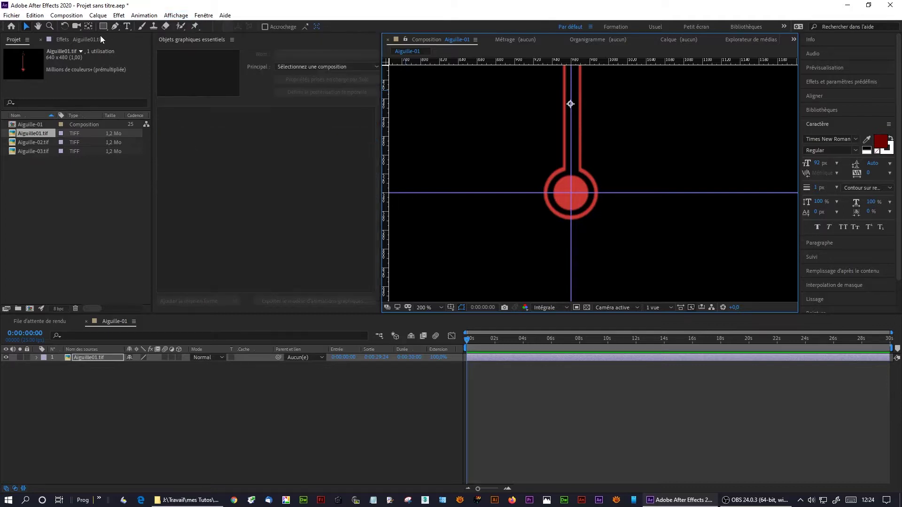
{"action": "left_click_drag", "start_coordinate": [570, 100], "coordinate": [571, 193]}
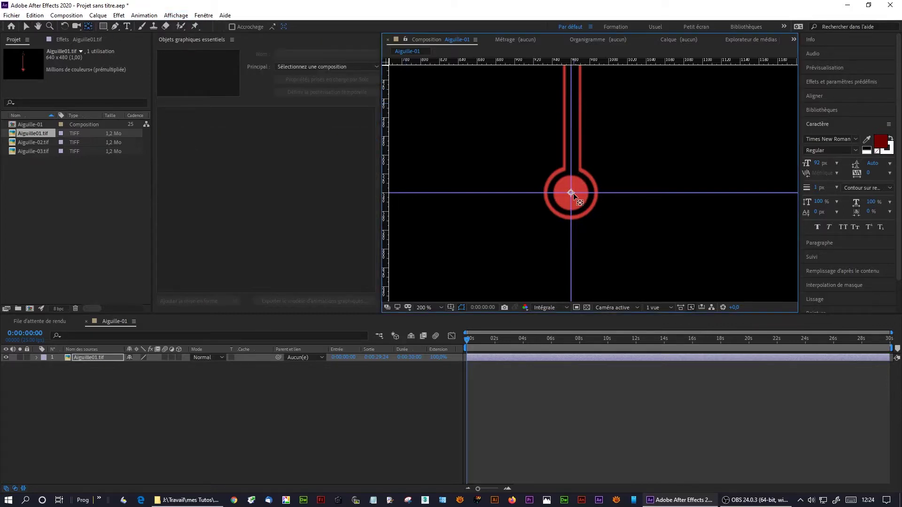
Step: Test the Rotation value to confirm the needle pivots at the bulb, then fit the view
{"action": "left_click", "coordinate": [37, 358]}
{"action": "left_click", "coordinate": [45, 366]}
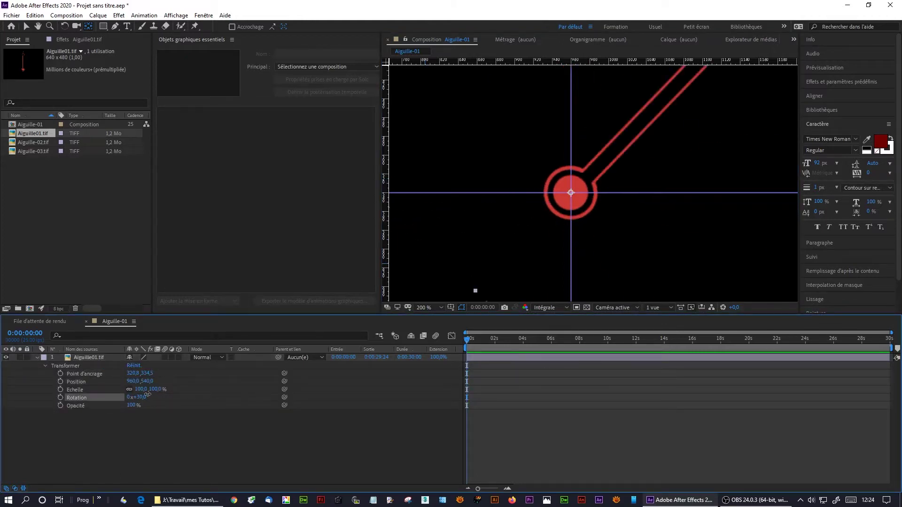
{"action": "left_click_drag", "start_coordinate": [128, 397], "coordinate": [132, 397]}
{"action": "scroll", "coordinate": [508, 266], "scroll_direction": "down", "scroll_amount": 5}
{"action": "scroll", "coordinate": [508, 266], "scroll_direction": "up", "scroll_amount": 2}
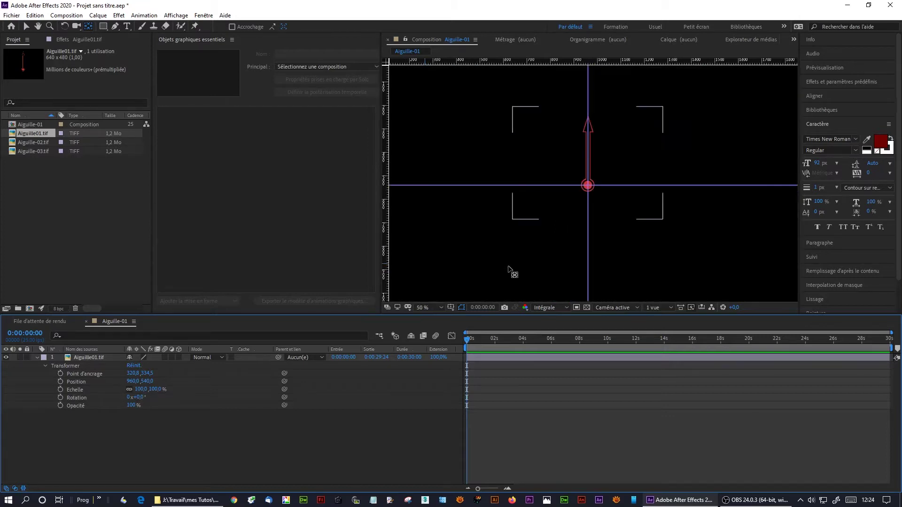
{"action": "left_click", "coordinate": [425, 307]}
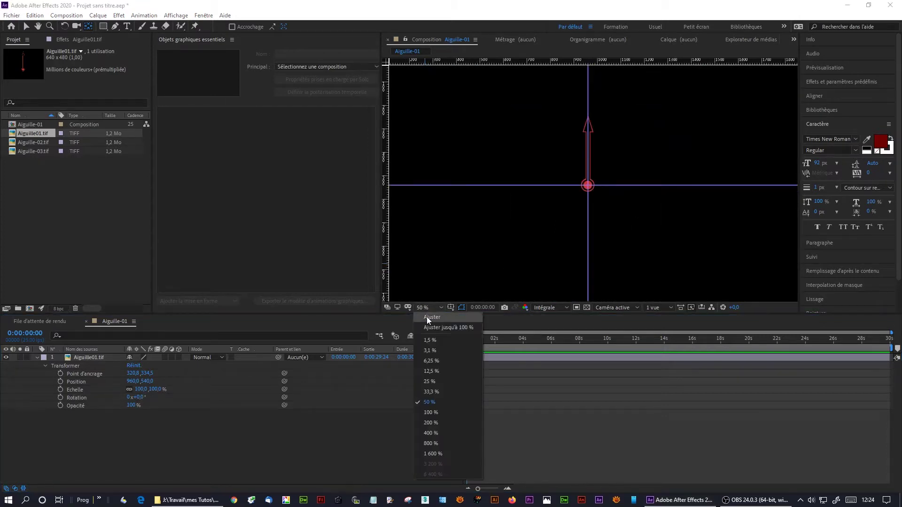
{"action": "left_click", "coordinate": [434, 321]}
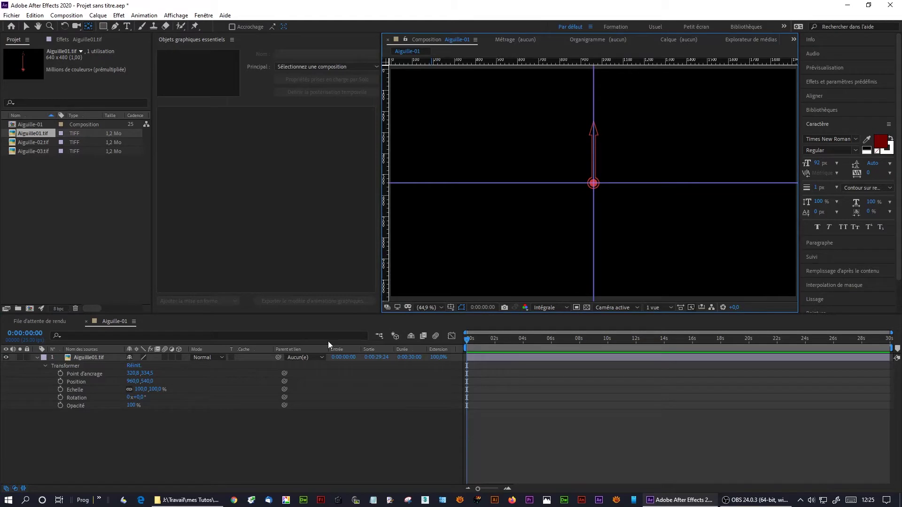
Step: Duplicate Aiguille-01 as Aiguille-02 and replace its layer with Aiguille-02.tif
{"action": "left_click", "coordinate": [27, 124]}
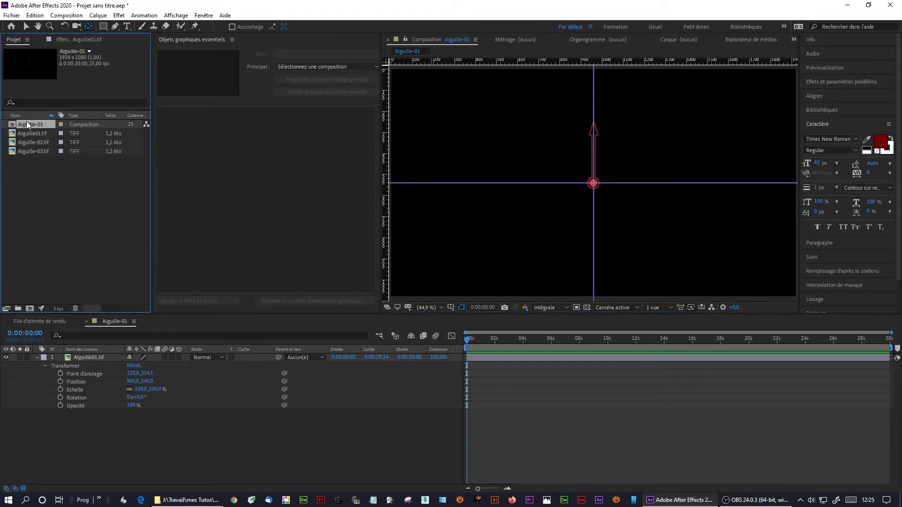
{"action": "left_click", "coordinate": [35, 15]}
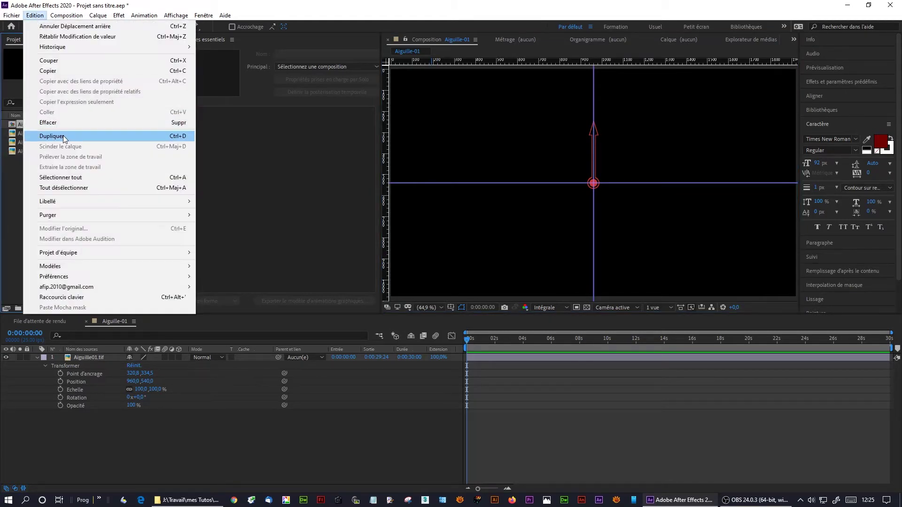
{"action": "left_click", "coordinate": [38, 137]}
{"action": "double_click", "coordinate": [15, 133]}
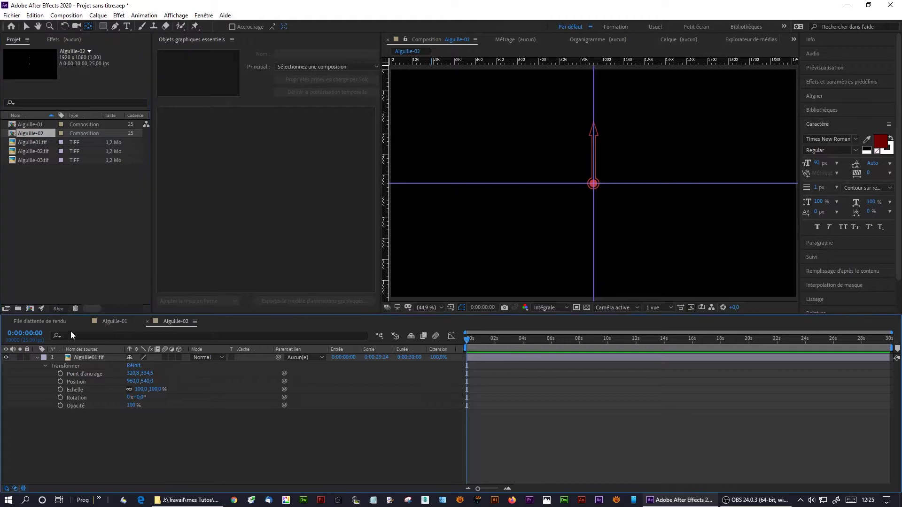
{"action": "left_click", "coordinate": [71, 361]}
{"action": "left_click", "coordinate": [182, 324]}
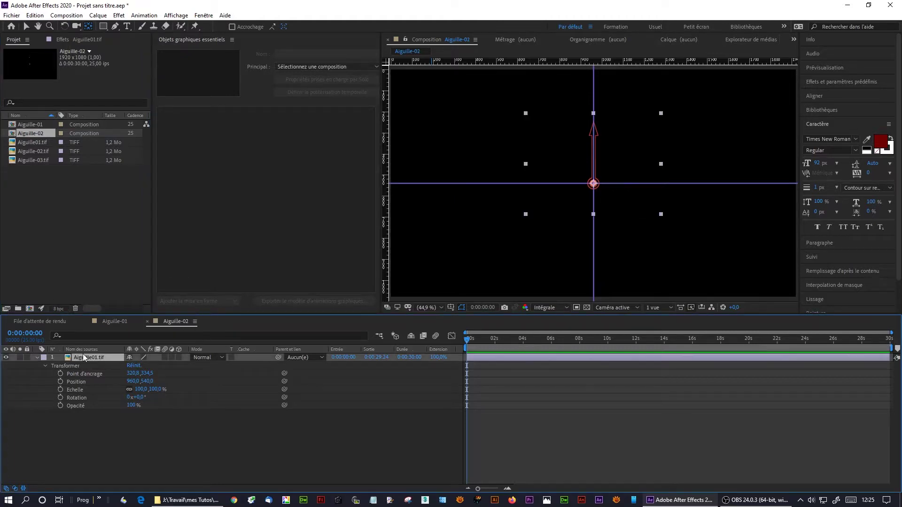
{"action": "key", "text": "Delete"}
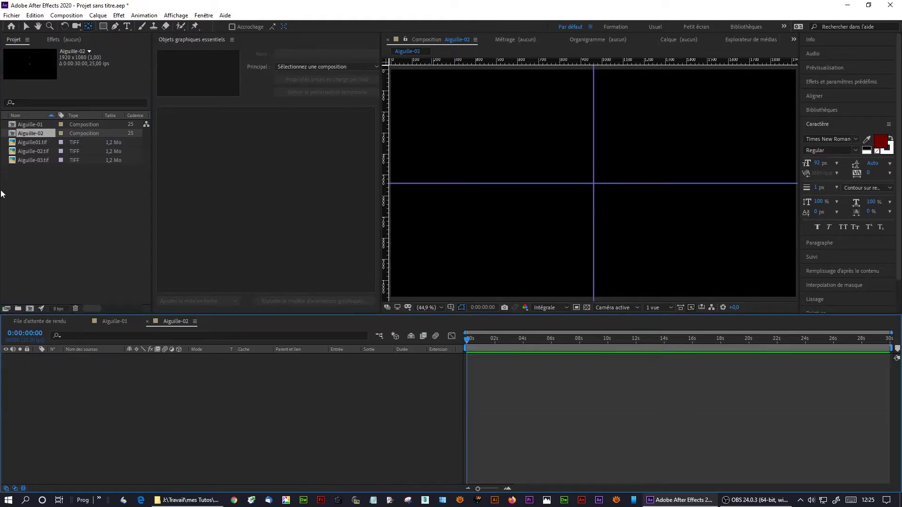
{"action": "left_click_drag", "start_coordinate": [33, 151], "coordinate": [47, 366]}
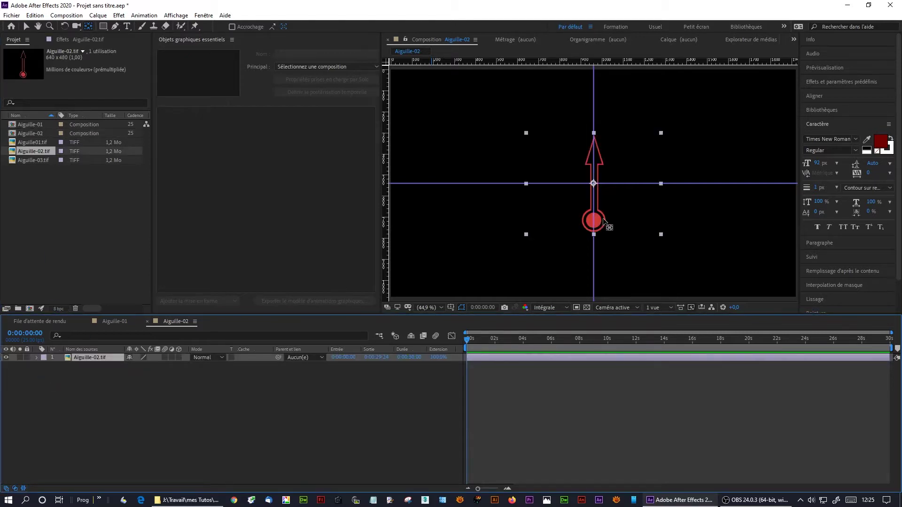
Step: Centre the needle's circle on the guides and move the anchor point onto the circle's centre
{"action": "left_click", "coordinate": [26, 27]}
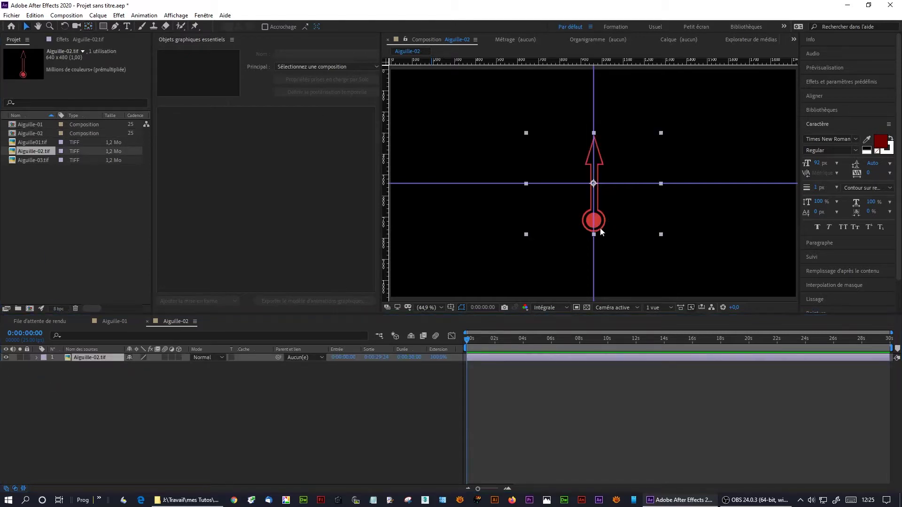
{"action": "left_click_drag", "start_coordinate": [595, 222], "coordinate": [596, 187]}
{"action": "scroll", "coordinate": [596, 187], "scroll_direction": "up", "scroll_amount": 5}
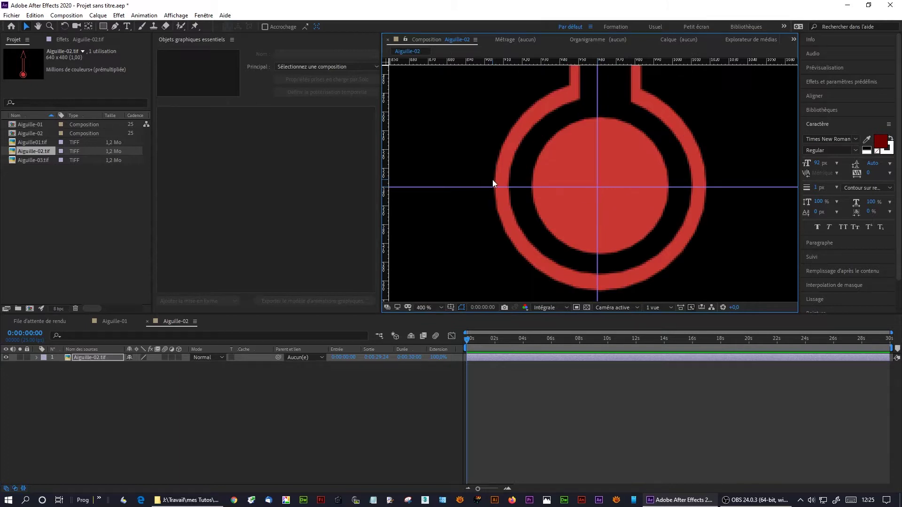
{"action": "key", "text": "Left"}
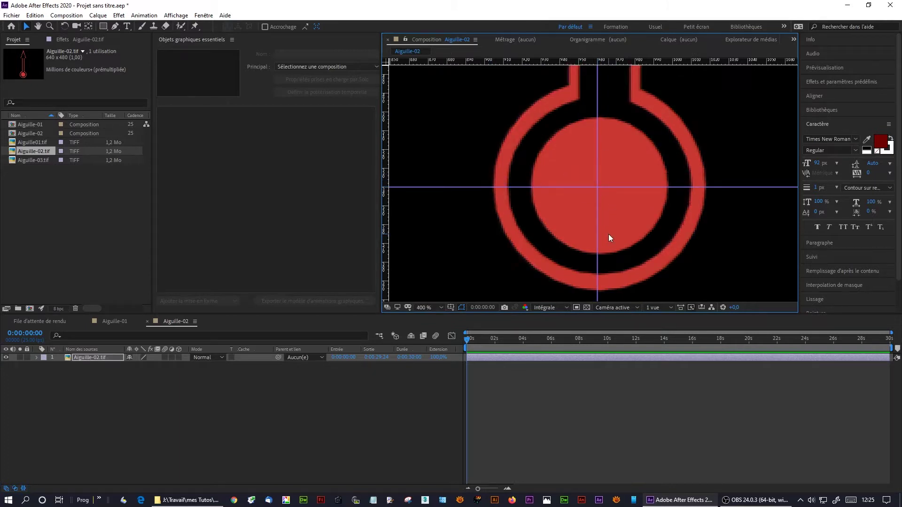
{"action": "key", "text": "comma"}
{"action": "key", "text": "comma"}
{"action": "key", "text": "comma"}
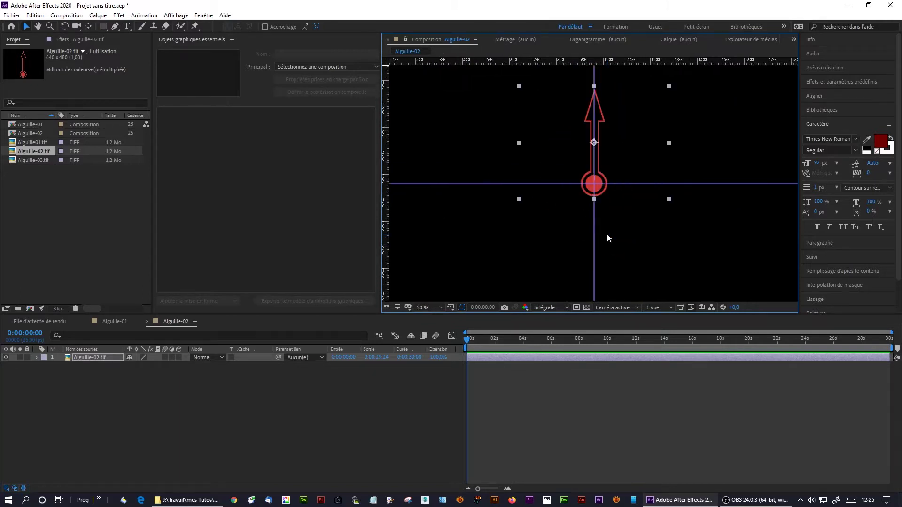
{"action": "left_click", "coordinate": [88, 26]}
{"action": "mouse_move", "coordinate": [594, 142]}
{"action": "left_mouse_down"}
{"action": "mouse_move", "coordinate": [604, 183]}
{"action": "mouse_move", "coordinate": [594, 183]}
{"action": "left_mouse_up"}
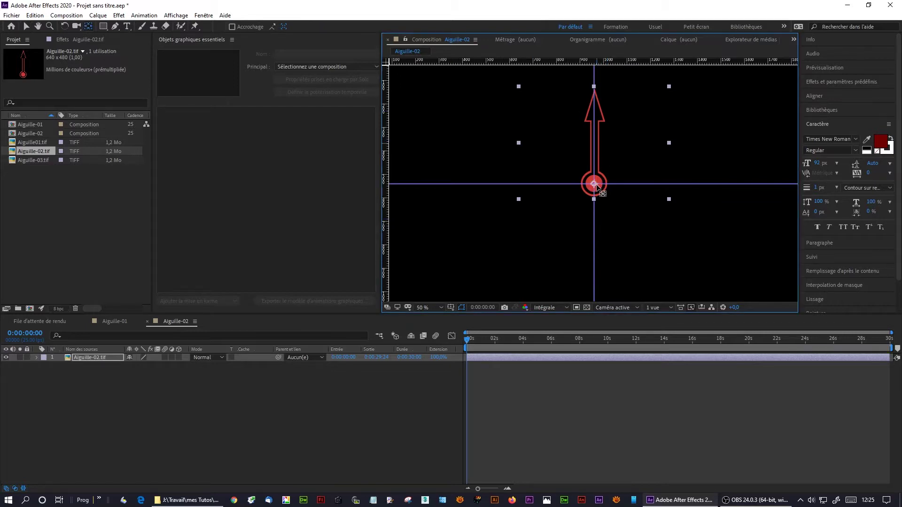
{"action": "left_click", "coordinate": [17, 190]}
{"action": "left_click", "coordinate": [19, 133]}
Step: Duplicate Aiguille-02 as Aiguille-03 and replace its layer with Aiguille-03.tif
{"action": "right_click", "coordinate": [16, 134]}
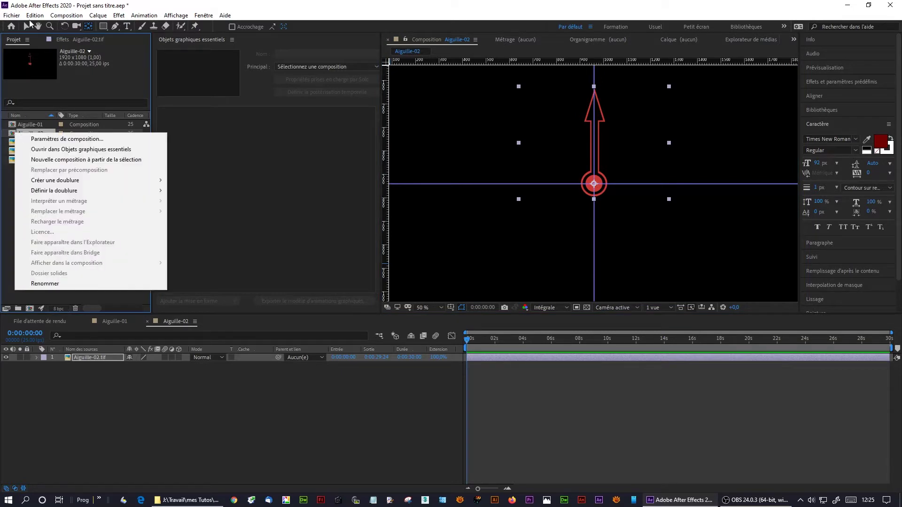
{"action": "left_click", "coordinate": [34, 15]}
{"action": "left_click", "coordinate": [28, 137]}
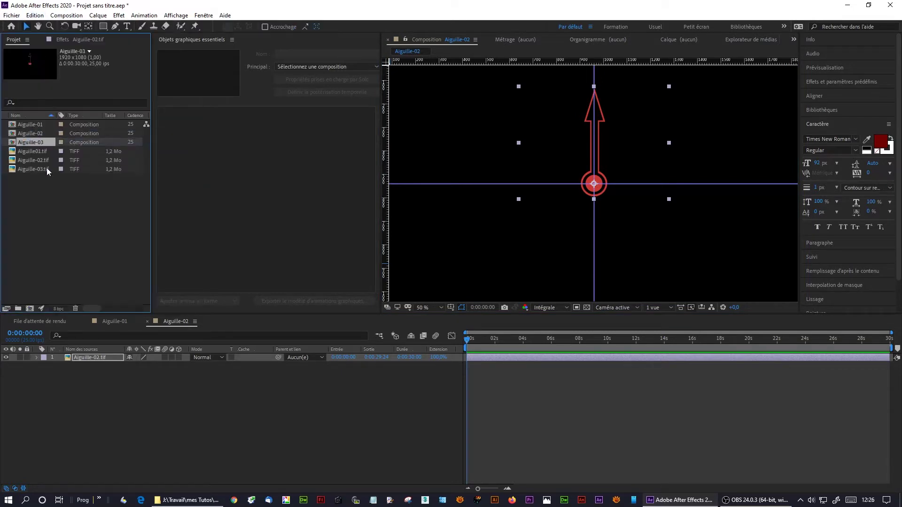
{"action": "double_click", "coordinate": [14, 142]}
{"action": "left_click", "coordinate": [70, 359]}
{"action": "right_click", "coordinate": [70, 359]}
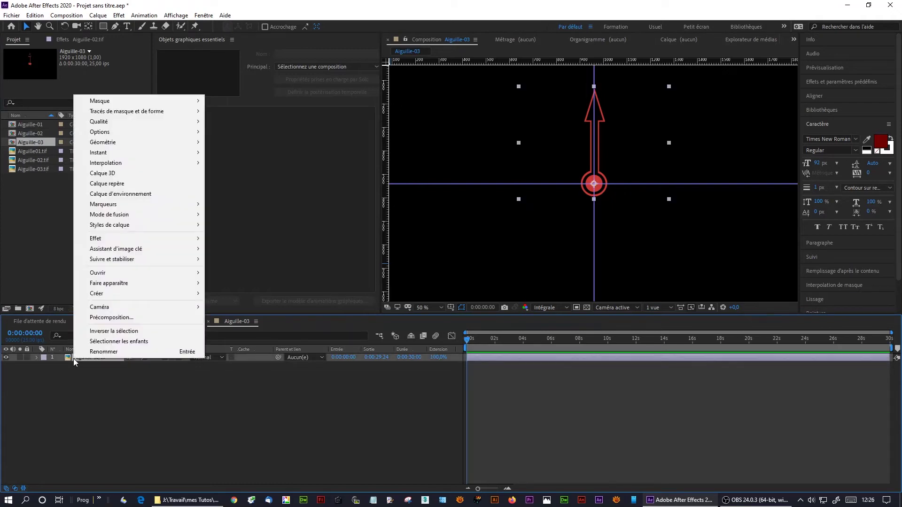
{"action": "left_click", "coordinate": [34, 16]}
{"action": "left_click", "coordinate": [64, 78]}
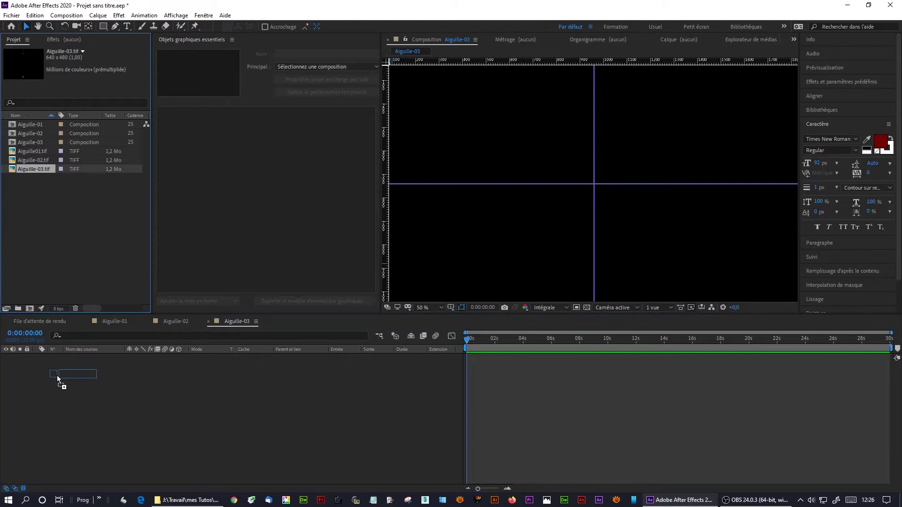
{"action": "left_click_drag", "start_coordinate": [15, 170], "coordinate": [57, 375]}
Step: Move Aiguille-03.tif's anchor point down onto the centre of its circle
{"action": "scroll", "coordinate": [598, 243], "scroll_direction": "up", "scroll_amount": 3}
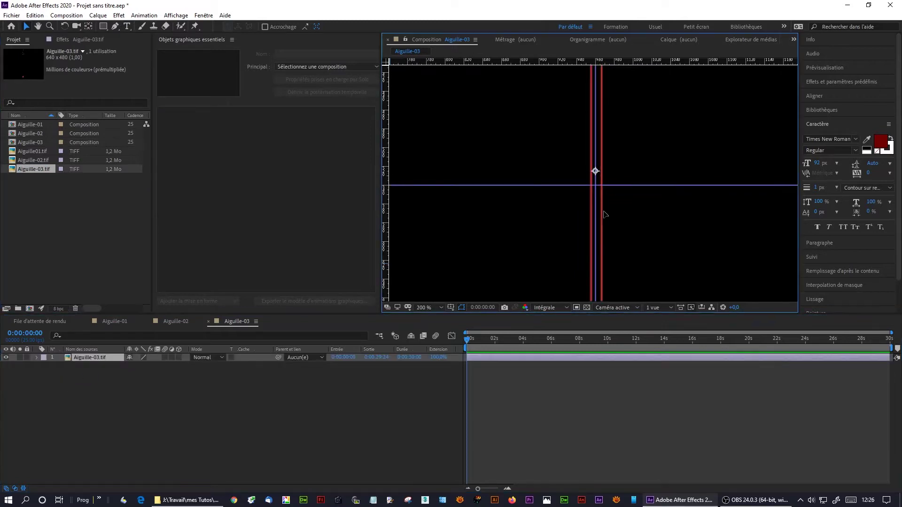
{"action": "scroll", "coordinate": [602, 191], "scroll_direction": "up", "scroll_amount": 4}
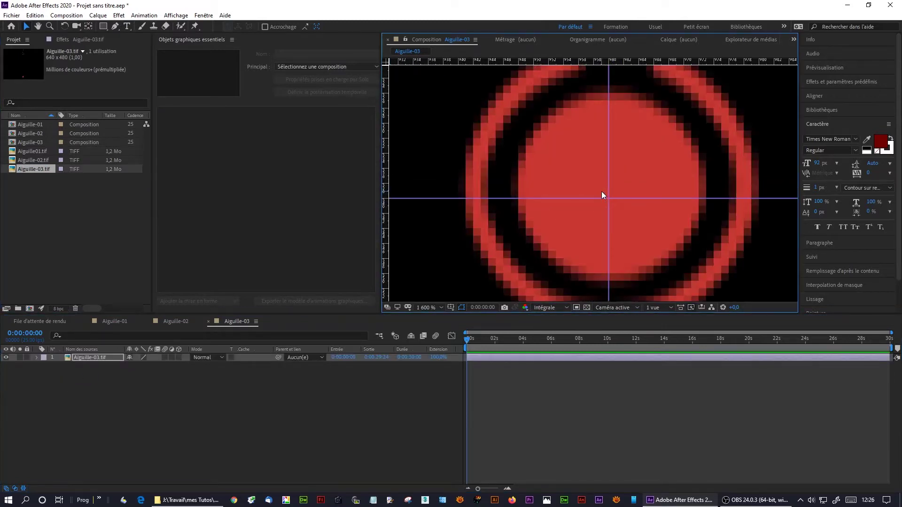
{"action": "scroll", "coordinate": [579, 185], "scroll_direction": "down", "scroll_amount": 6}
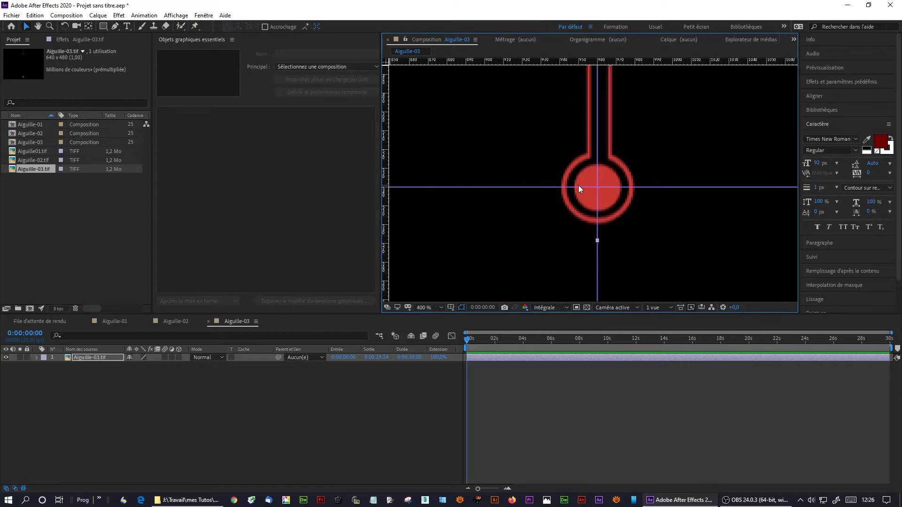
{"action": "scroll", "coordinate": [536, 210], "scroll_direction": "up", "scroll_amount": 3}
{"action": "left_click", "coordinate": [88, 27]}
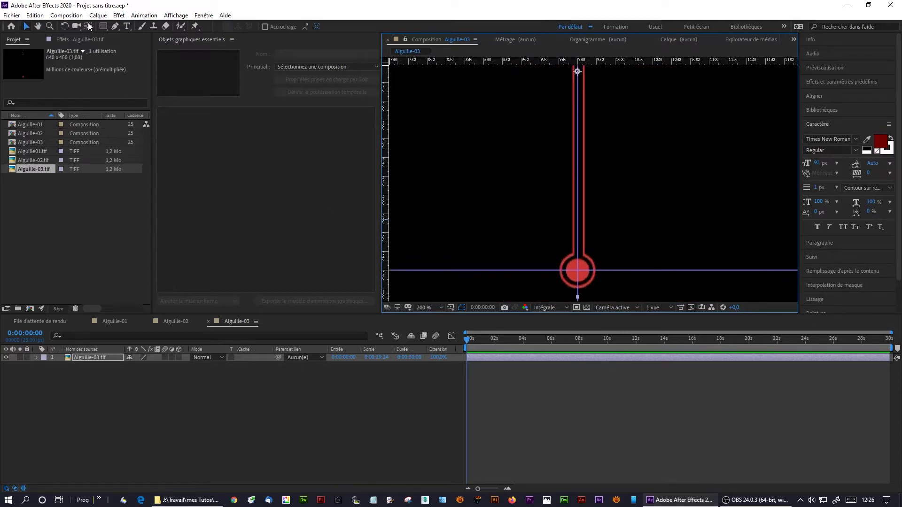
{"action": "left_click_drag", "start_coordinate": [578, 71], "coordinate": [577, 268]}
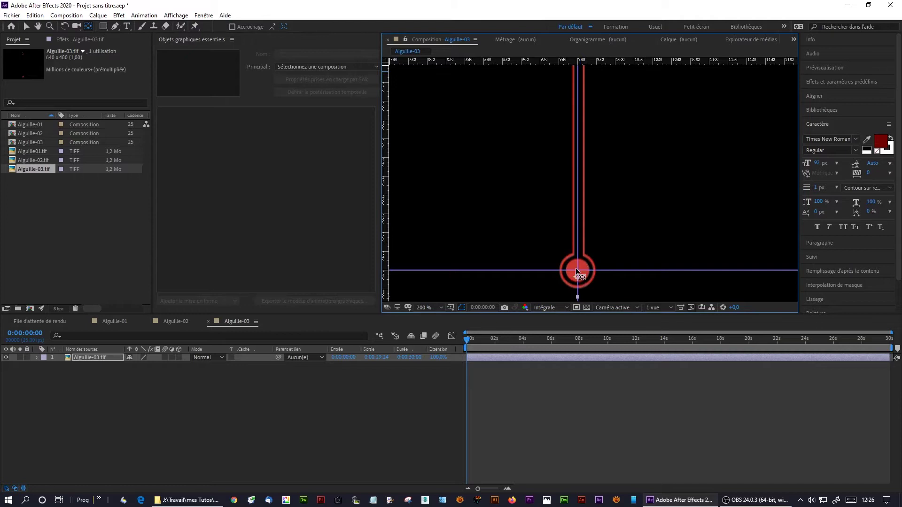
{"action": "key", "text": "comma"}
{"action": "scroll", "coordinate": [588, 205], "scroll_direction": "down", "scroll_amount": 4}
{"action": "scroll", "coordinate": [588, 205], "scroll_direction": "up", "scroll_amount": 2}
{"action": "left_click", "coordinate": [71, 249]}
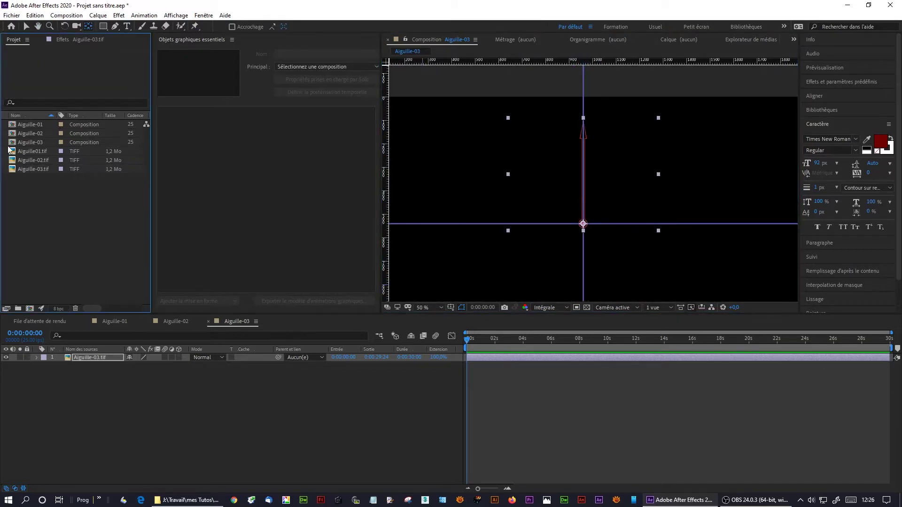
Step: Create a new composition named Horloge at 1920×1080, 25 fps, 30 seconds
{"action": "left_click", "coordinate": [31, 309]}
{"action": "left_click_drag", "start_coordinate": [458, 217], "coordinate": [423, 156]}
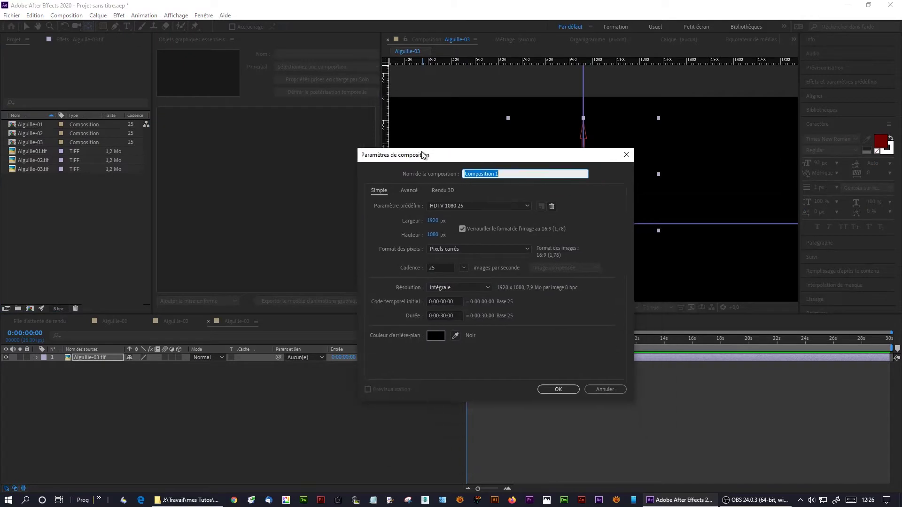
{"action": "type", "text": "Hor"}
{"action": "left_click", "coordinate": [561, 392]}
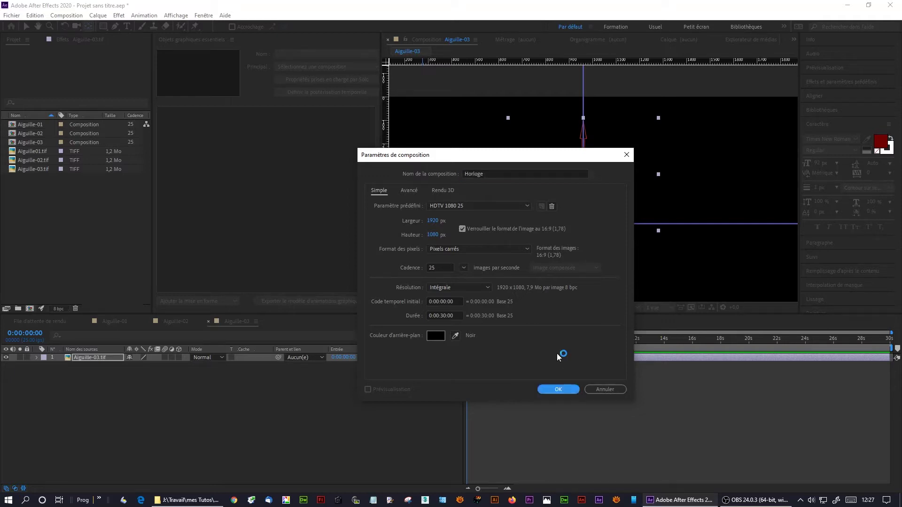
{"action": "key", "text": "super"}
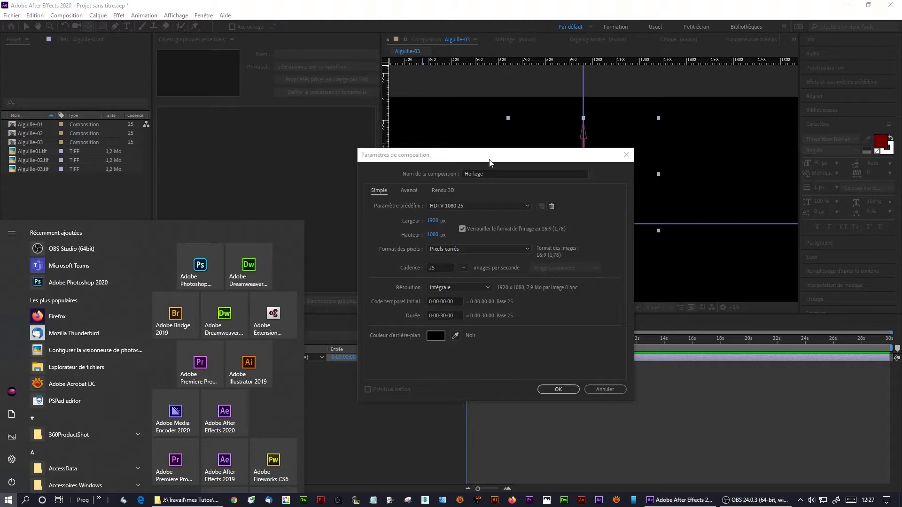
{"action": "left_click", "coordinate": [492, 158]}
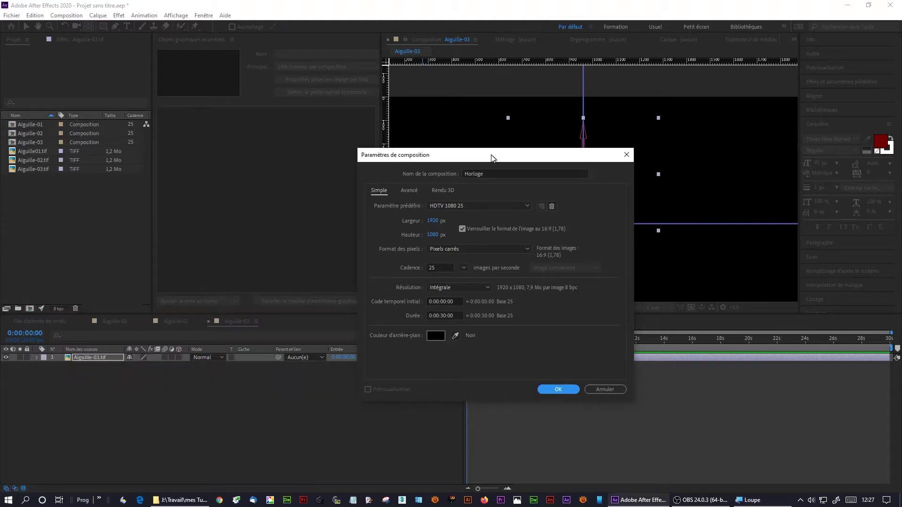
{"action": "key", "text": "super+plus"}
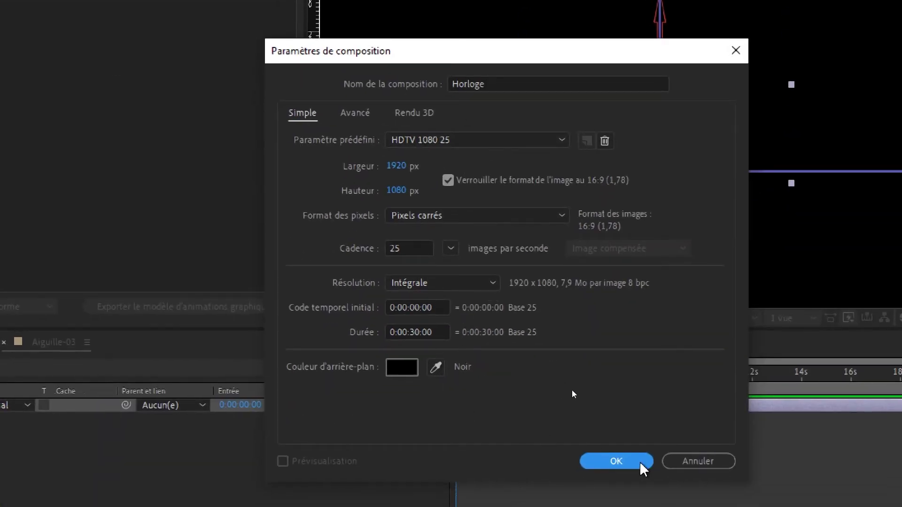
{"action": "left_click", "coordinate": [616, 461]}
Step: Add Aiguille-01 to Aiguille-03 into Horloge, reveal their Rotation, and move the time to 0:00:20:00
{"action": "key", "text": "super+minus"}
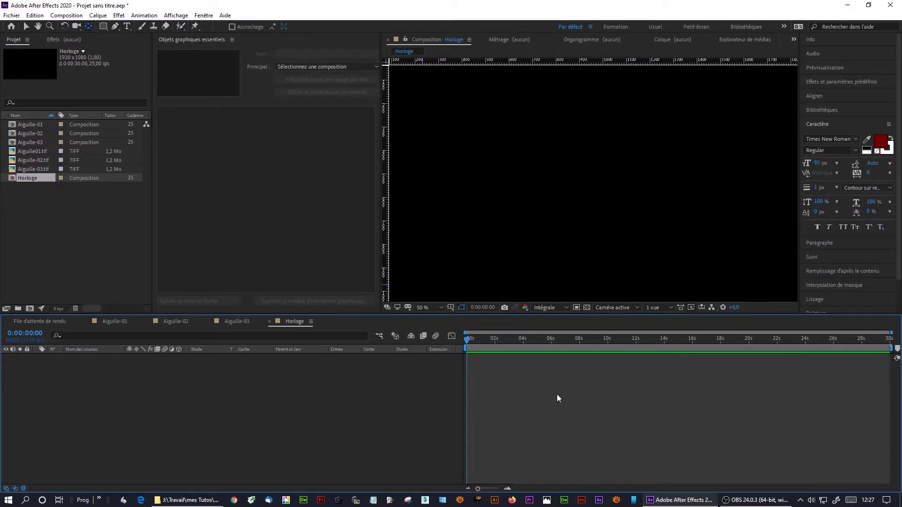
{"action": "left_click", "coordinate": [19, 124]}
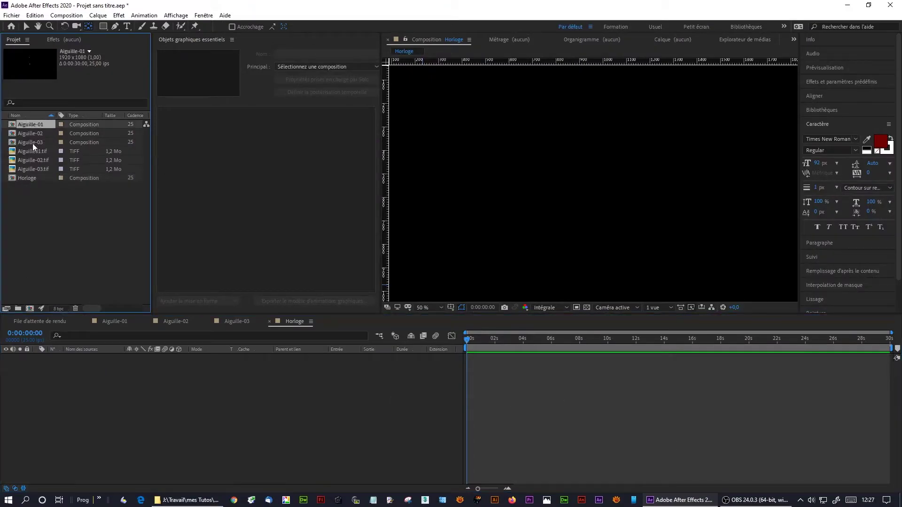
{"action": "left_click", "coordinate": [32, 143], "text": "shift"}
{"action": "left_click_drag", "start_coordinate": [32, 143], "coordinate": [30, 379]}
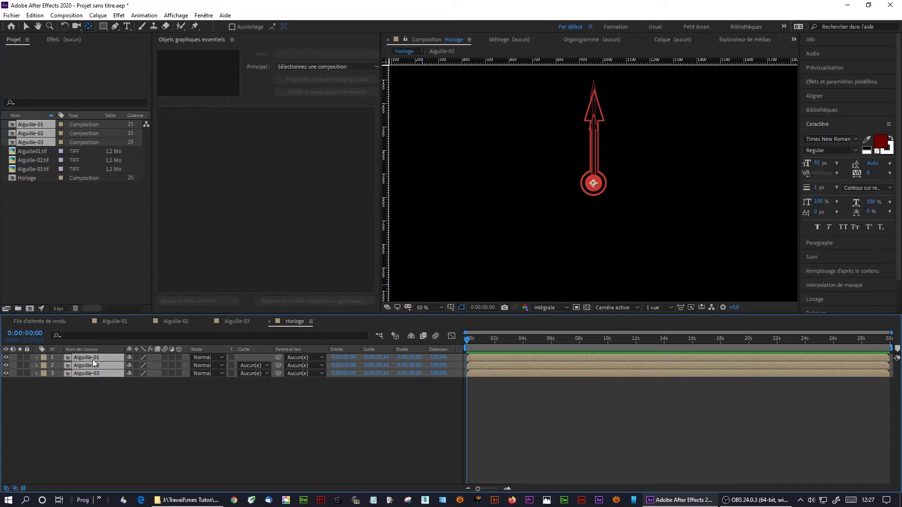
{"action": "key", "text": "r"}
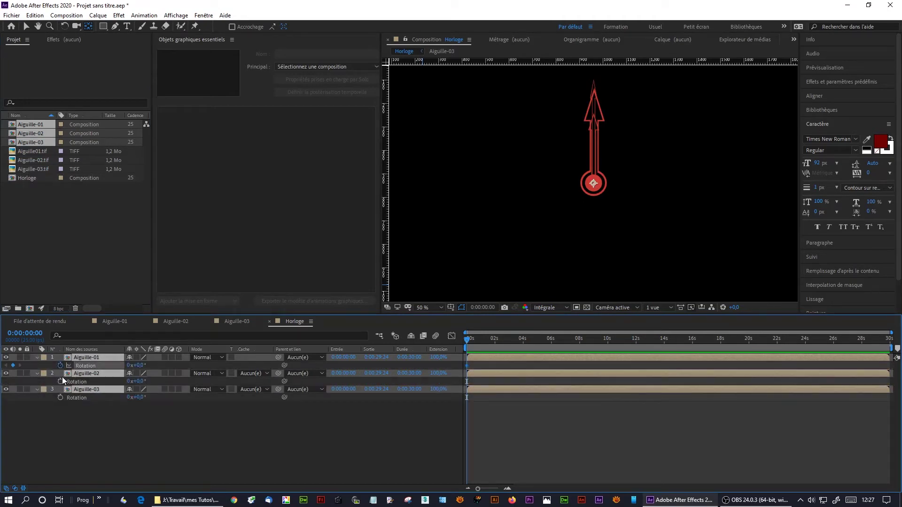
{"action": "left_click", "coordinate": [357, 444]}
{"action": "left_click_drag", "start_coordinate": [710, 349], "coordinate": [750, 349]}
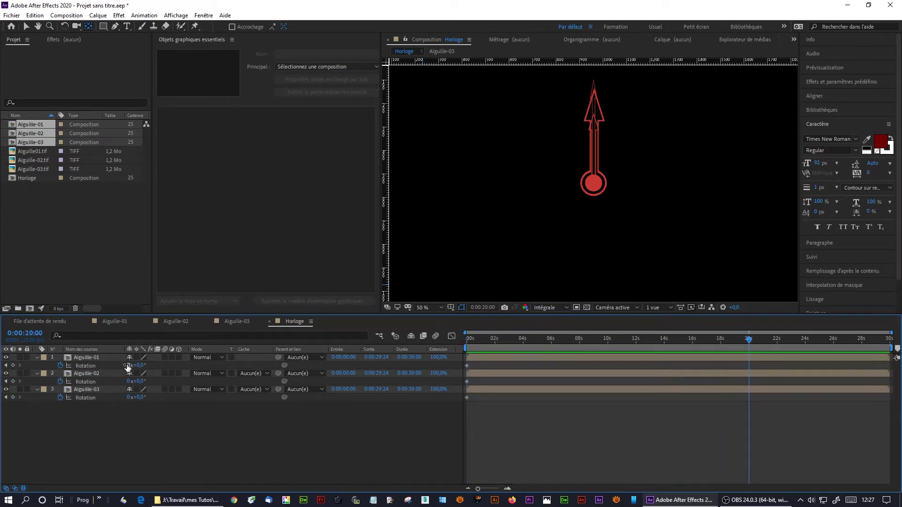
Step: Keyframe the needles to 1, 2 and 3 full turns at 20 s, end the work area there, and preview
{"action": "left_click", "coordinate": [115, 422]}
{"action": "left_click", "coordinate": [89, 390]}
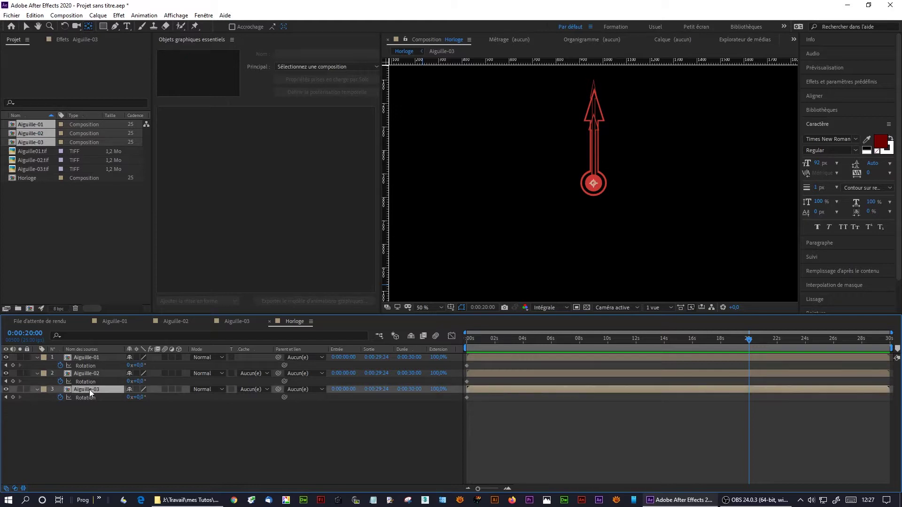
{"action": "left_click", "coordinate": [92, 359]}
{"action": "left_click", "coordinate": [129, 365]}
{"action": "type", "text": "1"}
{"action": "key", "text": "Return"}
{"action": "left_click", "coordinate": [128, 381]}
{"action": "type", "text": "2"}
{"action": "key", "text": "Return"}
{"action": "left_click", "coordinate": [129, 397]}
{"action": "type", "text": "3"}
{"action": "key", "text": "Return"}
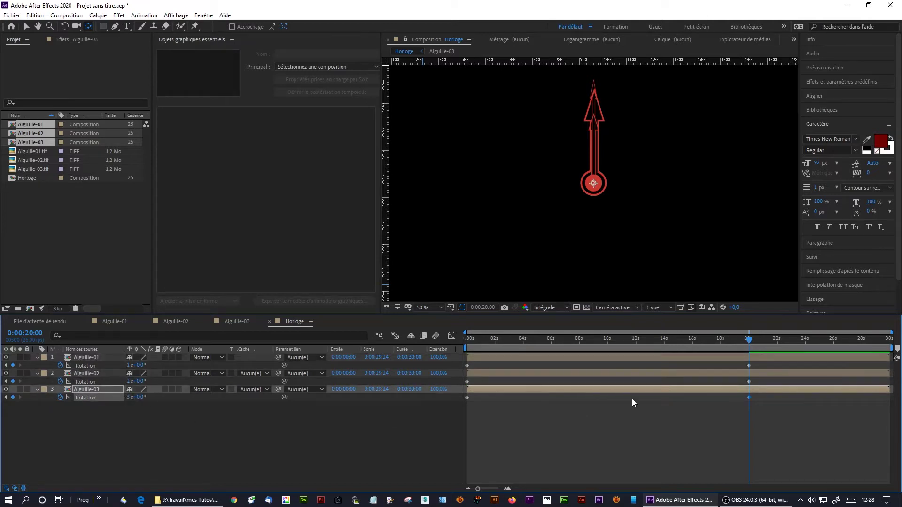
{"action": "left_click_drag", "start_coordinate": [894, 348], "coordinate": [789, 348]}
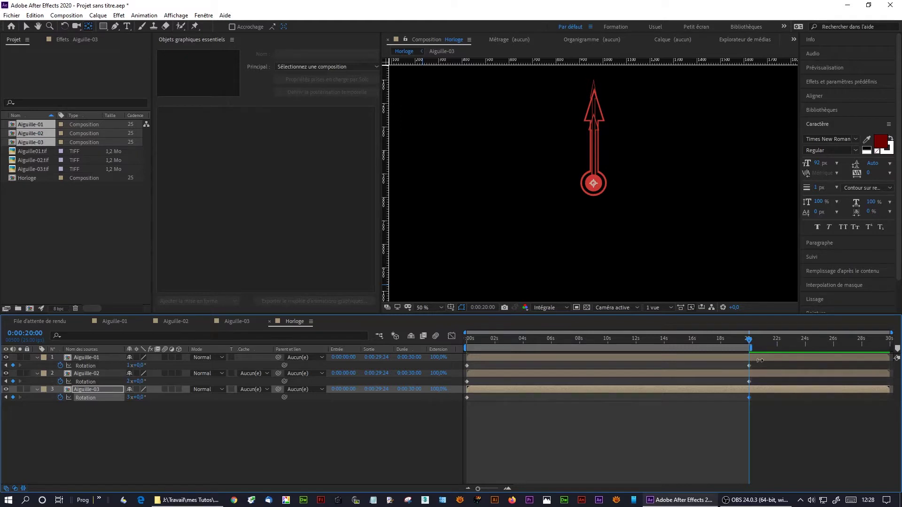
{"action": "key", "text": "space"}
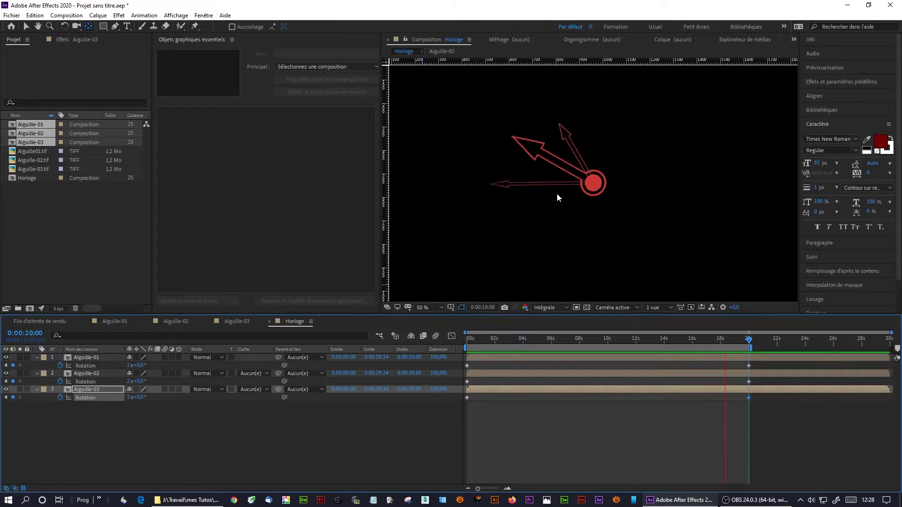
Step: Stop the preview, return to 0 s, and save the project as Horloge.aep in the Horloge folder
{"action": "left_click", "coordinate": [667, 338]}
{"action": "left_click_drag", "start_coordinate": [667, 337], "coordinate": [469, 356]}
{"action": "left_click", "coordinate": [11, 16]}
{"action": "mouse_move", "coordinate": [161, 111]}
{"action": "left_click", "coordinate": [207, 114]}
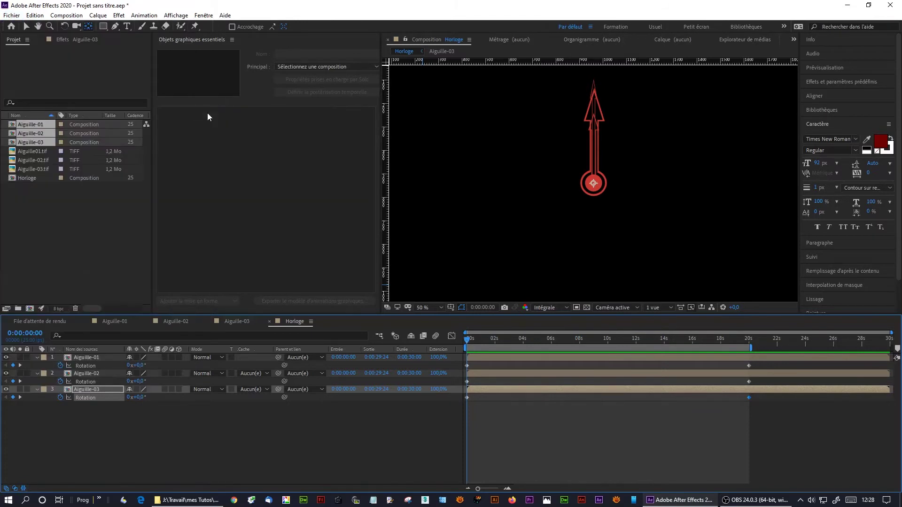
{"action": "double_click", "coordinate": [373, 212]}
{"action": "double_click", "coordinate": [372, 211]}
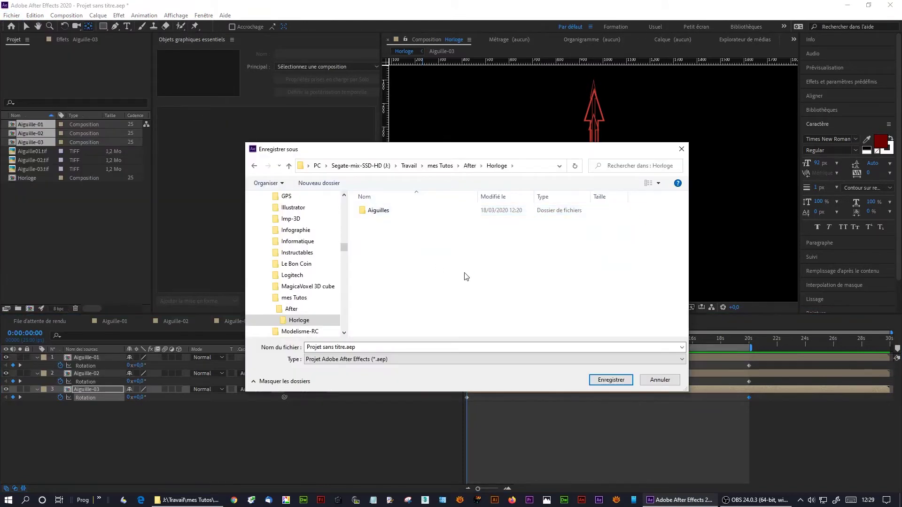
{"action": "left_click", "coordinate": [499, 348]}
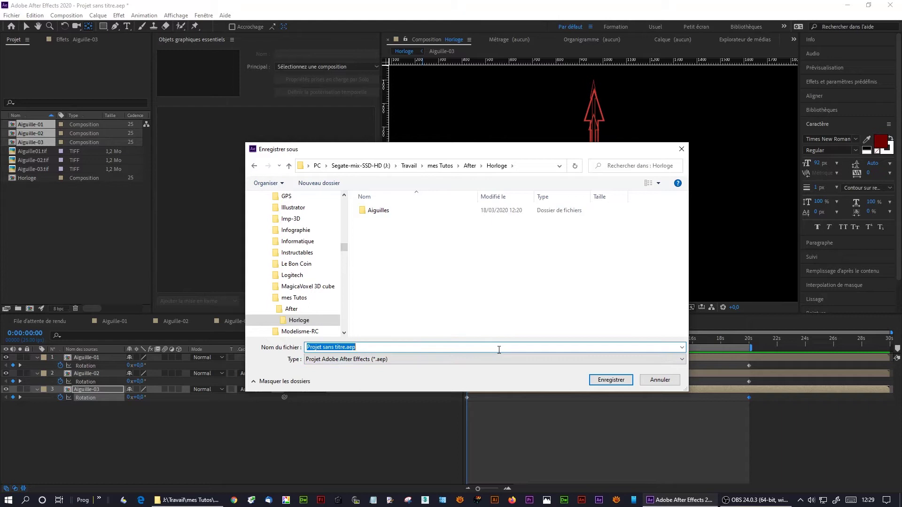
{"action": "type", "text": "Horloge"}
{"action": "key", "text": "Return"}
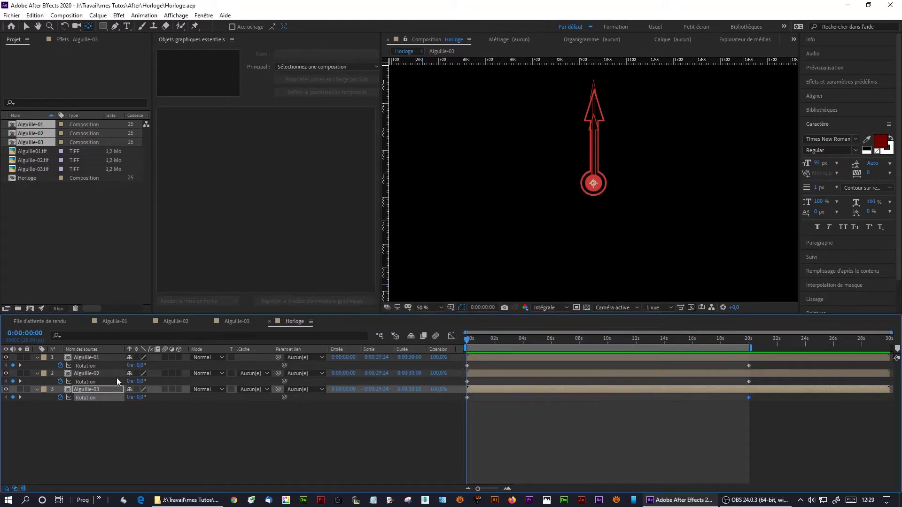
Step: Select Aiguille-01 and drag a horizontal guide to its pivot, zooming in to 1600%
{"action": "left_click", "coordinate": [108, 430]}
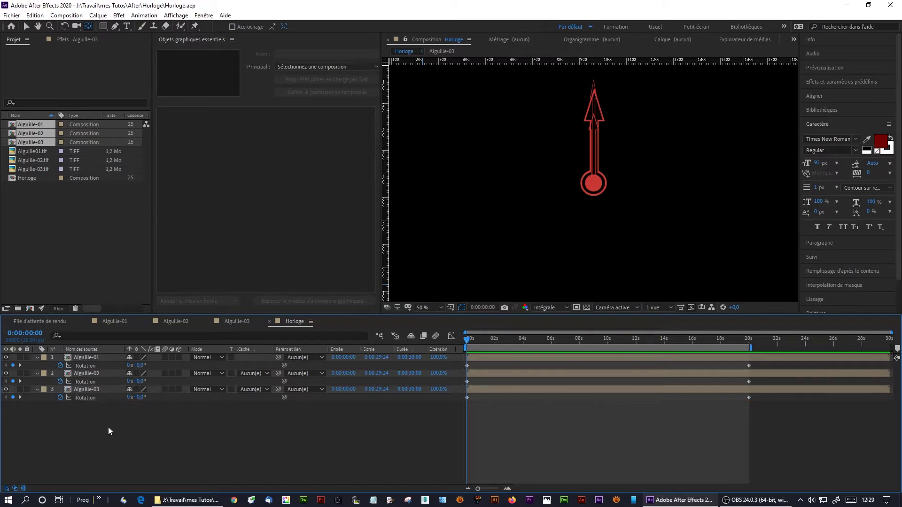
{"action": "left_click", "coordinate": [104, 27]}
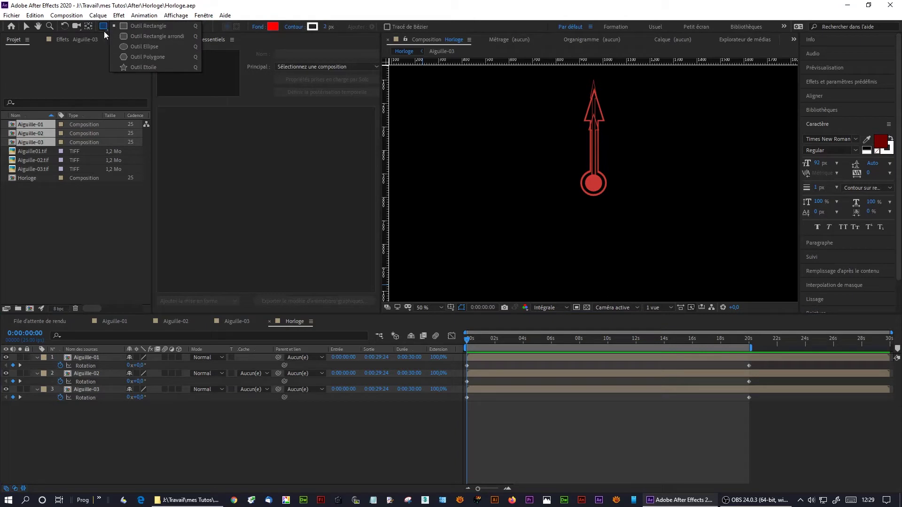
{"action": "left_click", "coordinate": [81, 357]}
{"action": "left_click_drag", "start_coordinate": [604, 64], "coordinate": [619, 182]}
{"action": "key", "text": "period"}
{"action": "key", "text": "period"}
{"action": "key", "text": "period"}
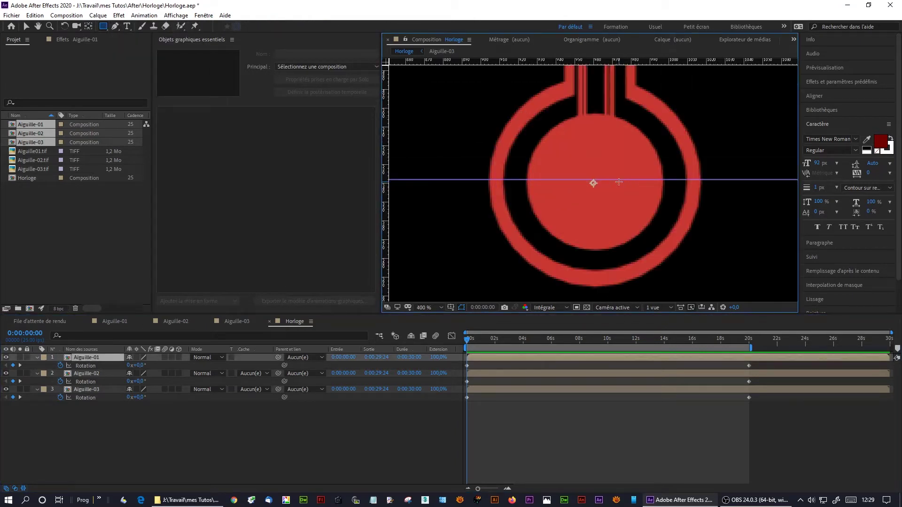
{"action": "key", "text": "period"}
{"action": "key", "text": "period"}
Step: Unlock guides, snap the horizontal guide to the pivot, add a vertical guide, and zoom to 50%
{"action": "left_click", "coordinate": [176, 15]}
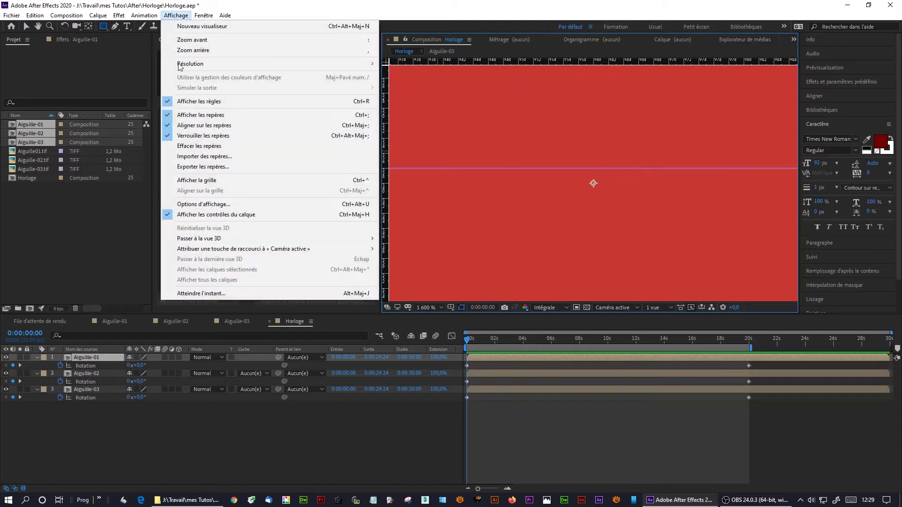
{"action": "left_click", "coordinate": [199, 137]}
{"action": "key", "text": "v"}
{"action": "left_click_drag", "start_coordinate": [483, 167], "coordinate": [480, 183]}
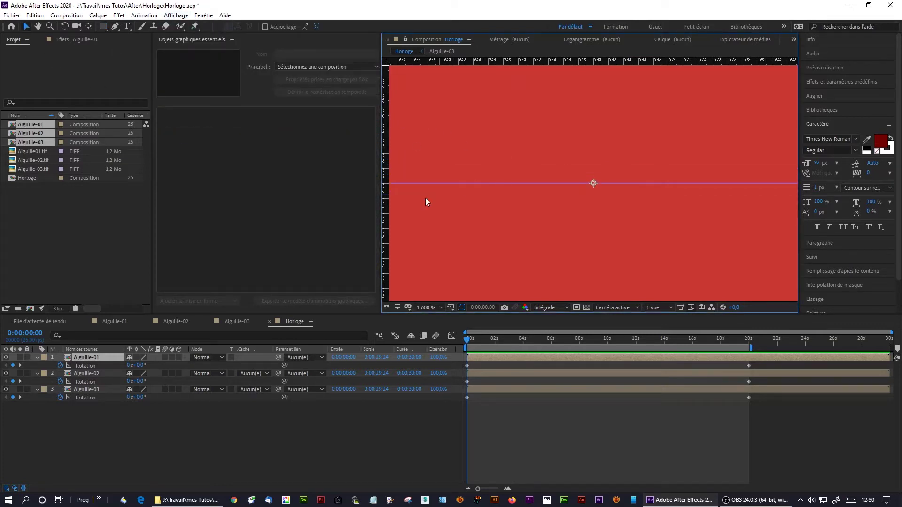
{"action": "left_click_drag", "start_coordinate": [383, 212], "coordinate": [593, 200]}
{"action": "key", "text": "slash"}
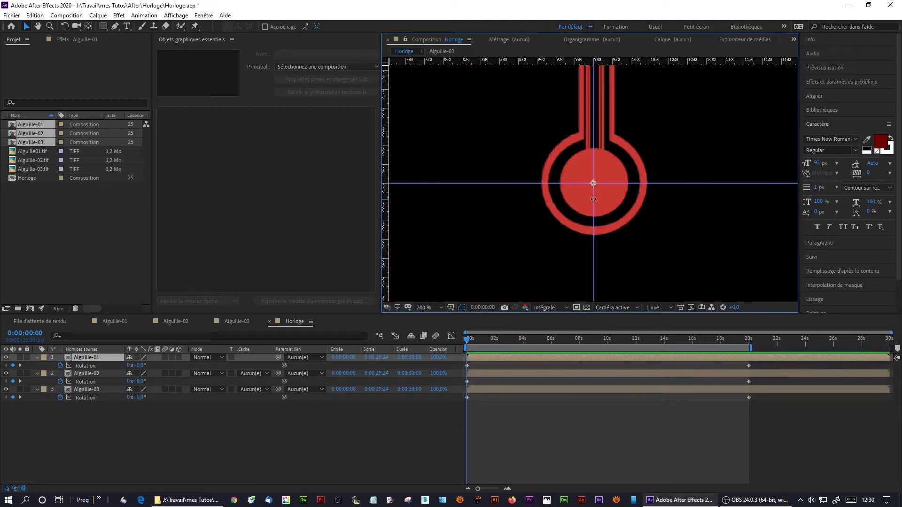
{"action": "key", "text": "comma"}
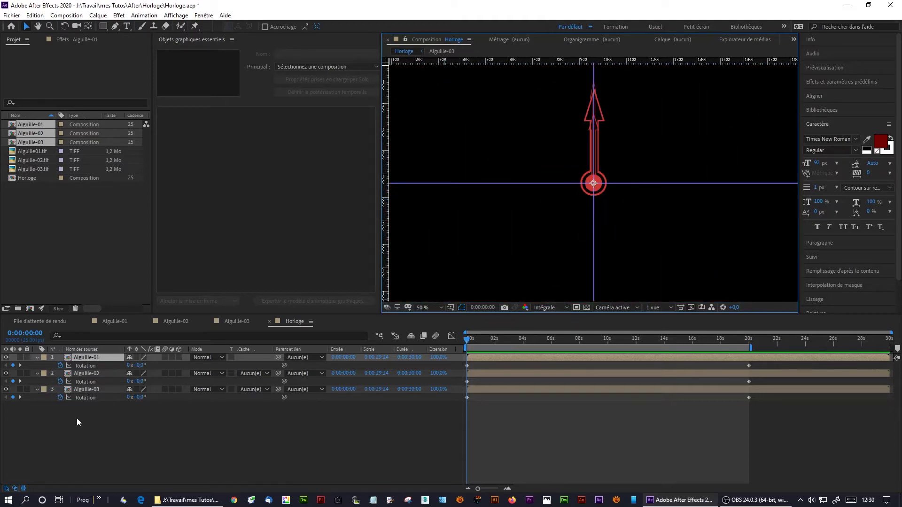
{"action": "left_click", "coordinate": [79, 425]}
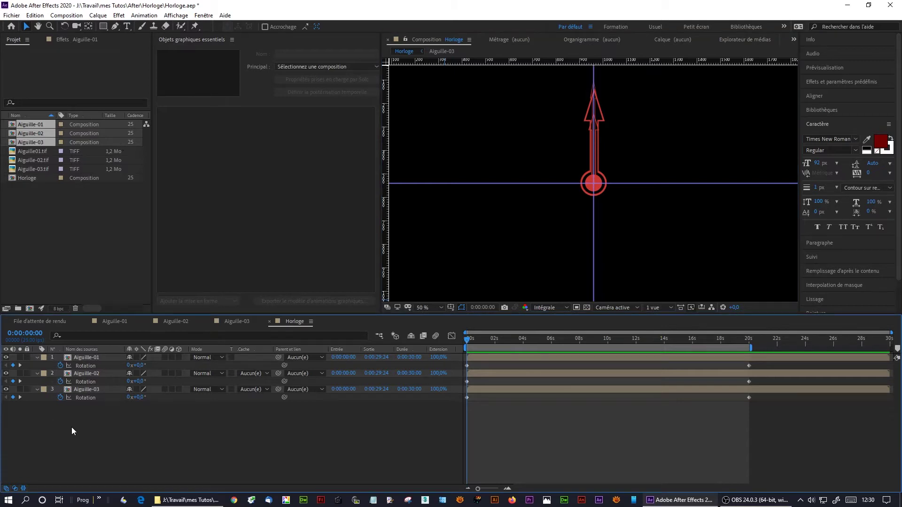
Step: Choose the Polygon tool and set its fill to light green 5DE4A6
{"action": "left_click_drag", "start_coordinate": [105, 26], "coordinate": [131, 51]}
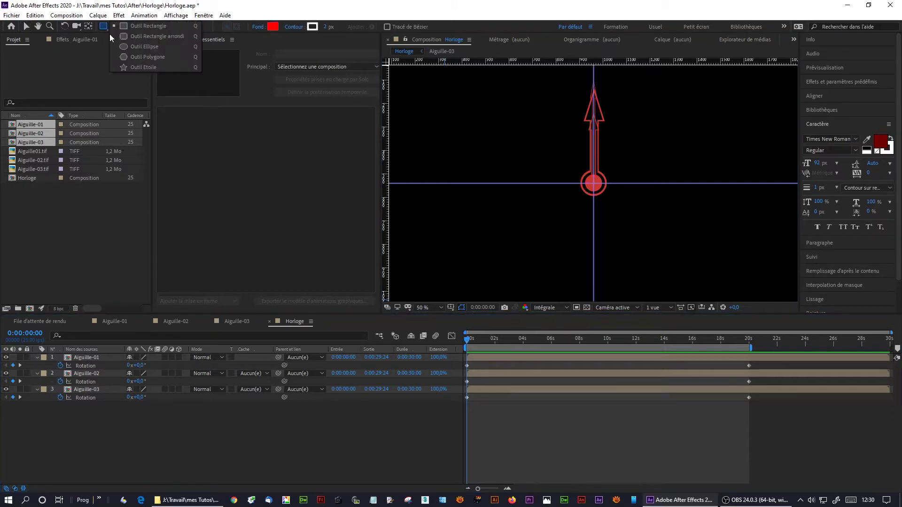
{"action": "left_click", "coordinate": [273, 27]}
{"action": "left_click_drag", "start_coordinate": [463, 286], "coordinate": [459, 262]}
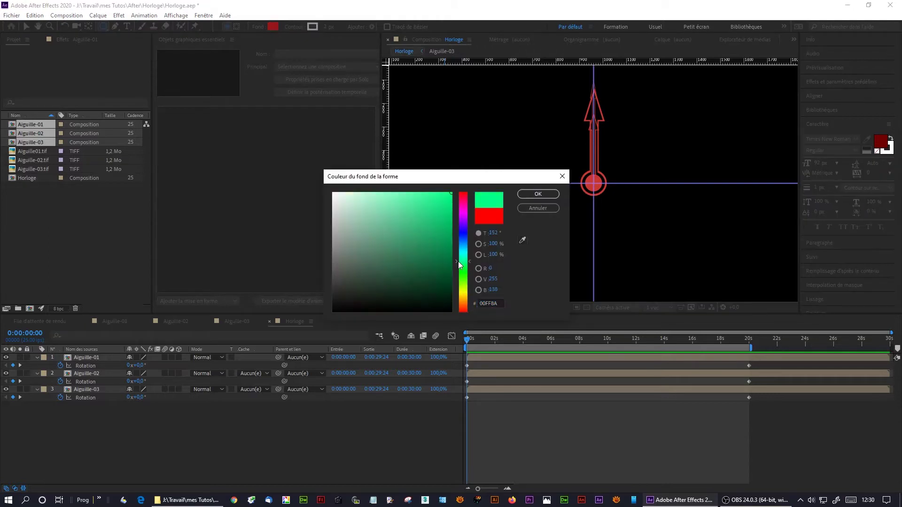
{"action": "left_click", "coordinate": [404, 204]}
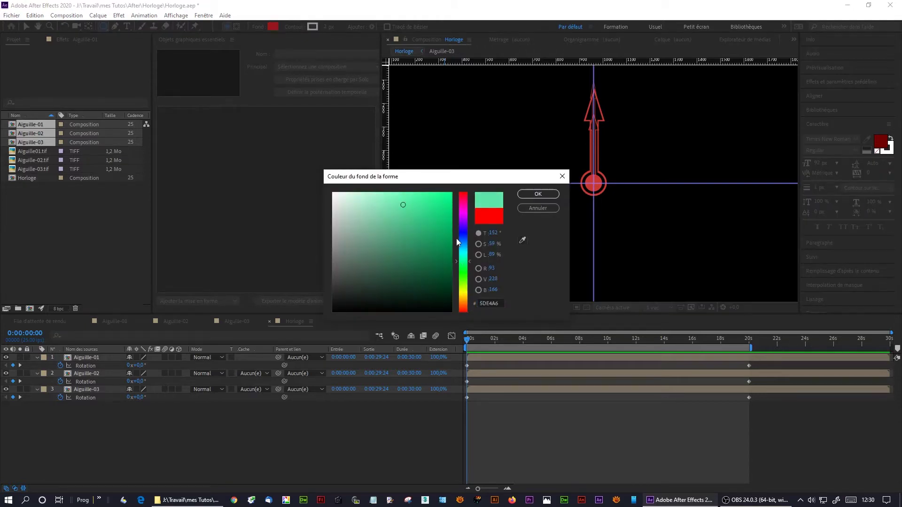
{"action": "left_click", "coordinate": [538, 194]}
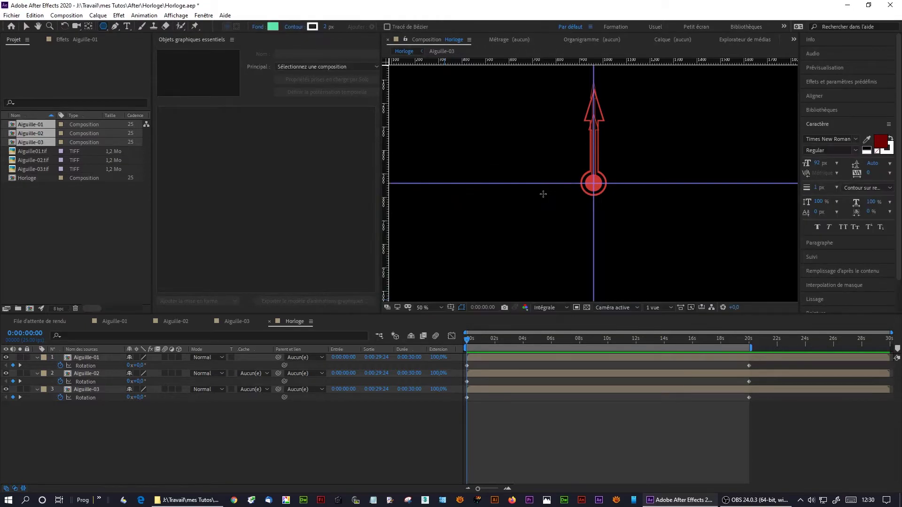
Step: Give it a solid 181818 near-black outline and draw a pentagon from the comp centre
{"action": "left_click", "coordinate": [294, 26]}
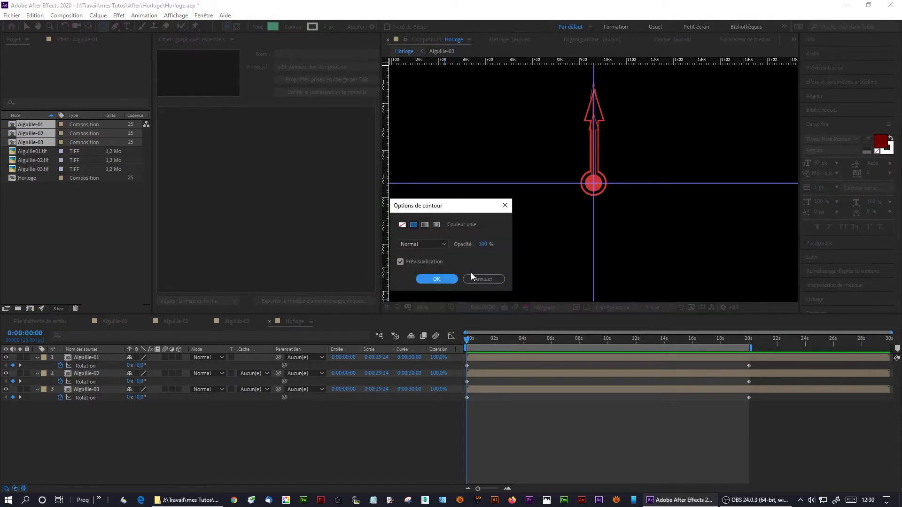
{"action": "left_click", "coordinate": [472, 277]}
{"action": "left_click", "coordinate": [313, 27]}
{"action": "mouse_move", "coordinate": [339, 236]}
{"action": "left_mouse_down"}
{"action": "mouse_move", "coordinate": [338, 286]}
{"action": "mouse_move", "coordinate": [329, 294]}
{"action": "left_mouse_up"}
{"action": "left_click", "coordinate": [334, 300]}
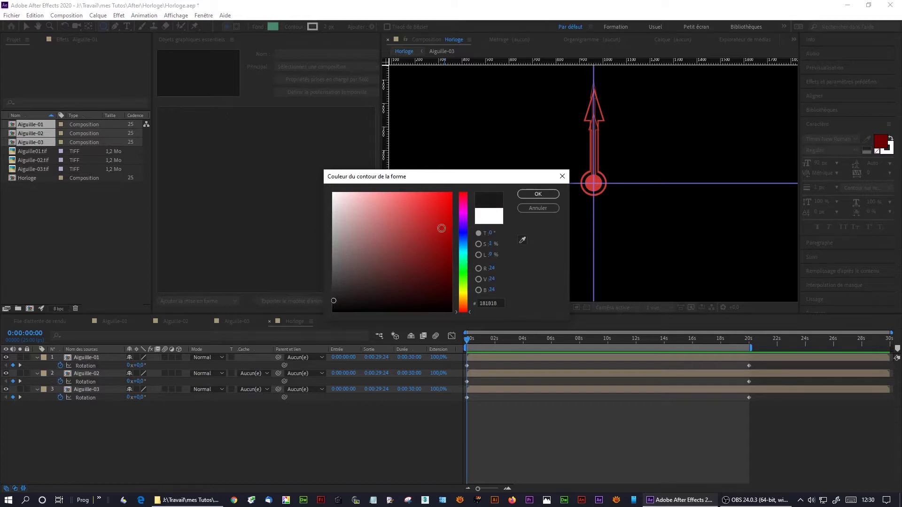
{"action": "left_click", "coordinate": [538, 194]}
{"action": "left_click_drag", "start_coordinate": [594, 183], "coordinate": [660, 273]}
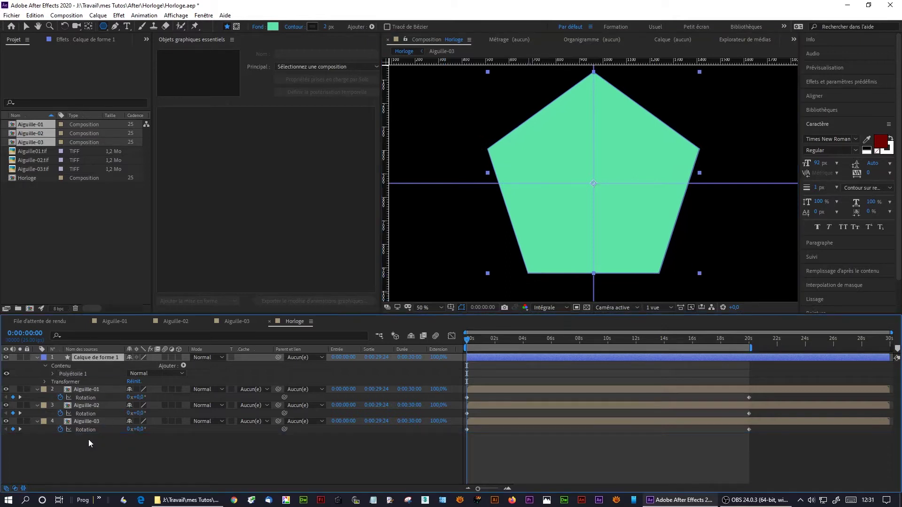
Step: Move Calque de forme 1 below Aiguille-03, then hide and lock the three needle layers
{"action": "left_click_drag", "start_coordinate": [93, 356], "coordinate": [94, 436]}
{"action": "left_click_drag", "start_coordinate": [469, 343], "coordinate": [447, 342]}
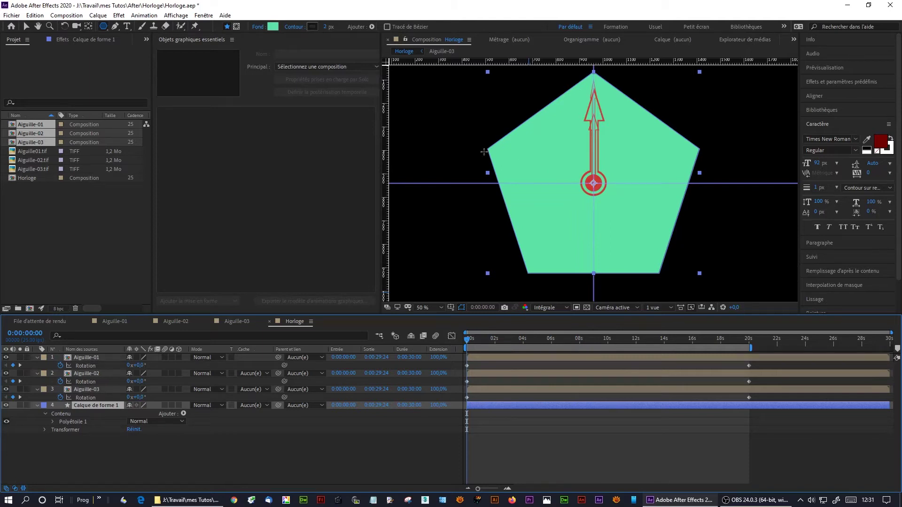
{"action": "key", "text": "period"}
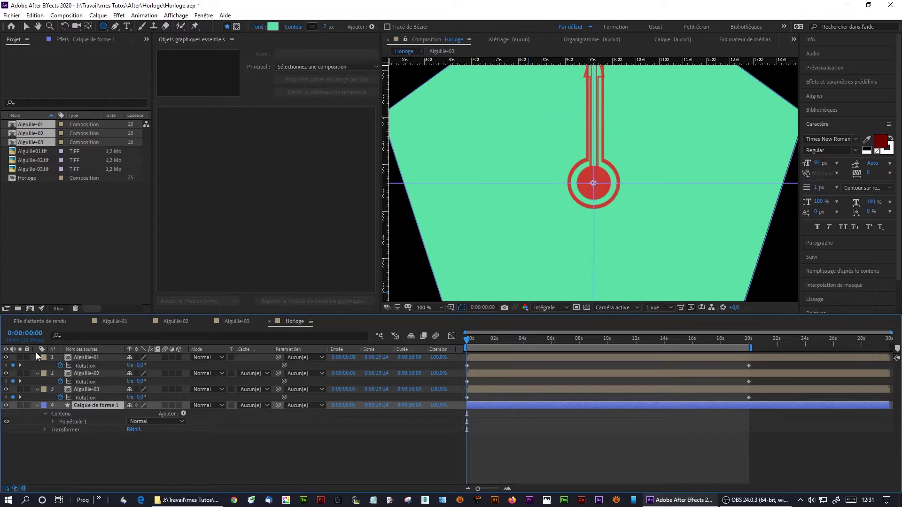
{"action": "mouse_move", "coordinate": [26, 358]}
{"action": "left_mouse_down"}
{"action": "mouse_move", "coordinate": [27, 389]}
{"action": "mouse_move", "coordinate": [11, 389]}
{"action": "left_mouse_up"}
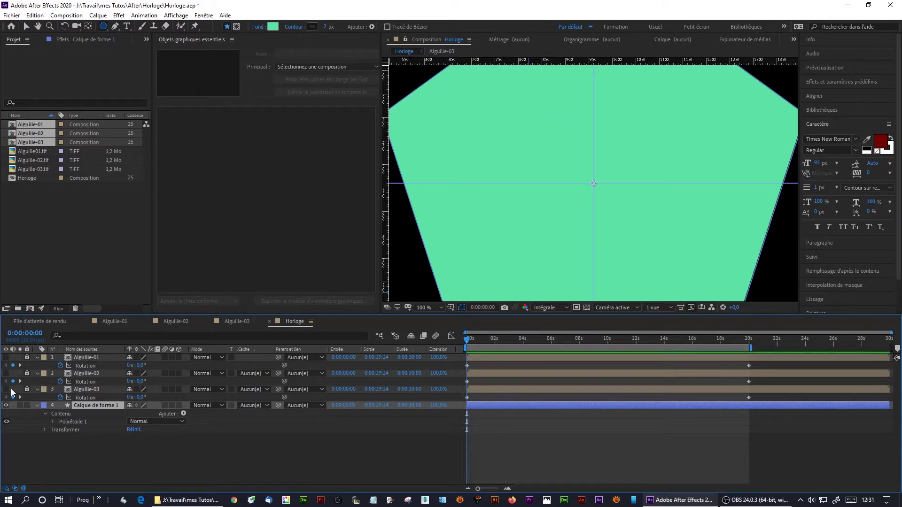
{"action": "scroll", "coordinate": [548, 191], "scroll_direction": "up", "scroll_amount": 5}
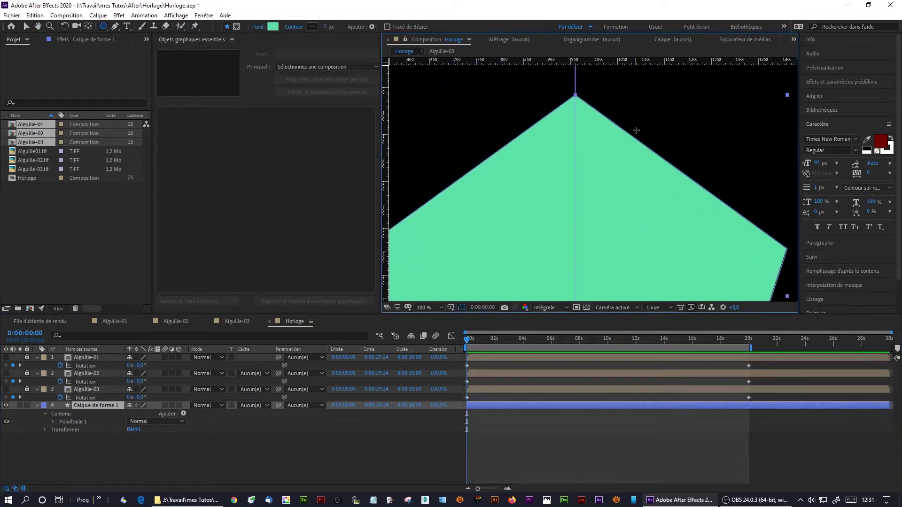
{"action": "left_click", "coordinate": [272, 27]}
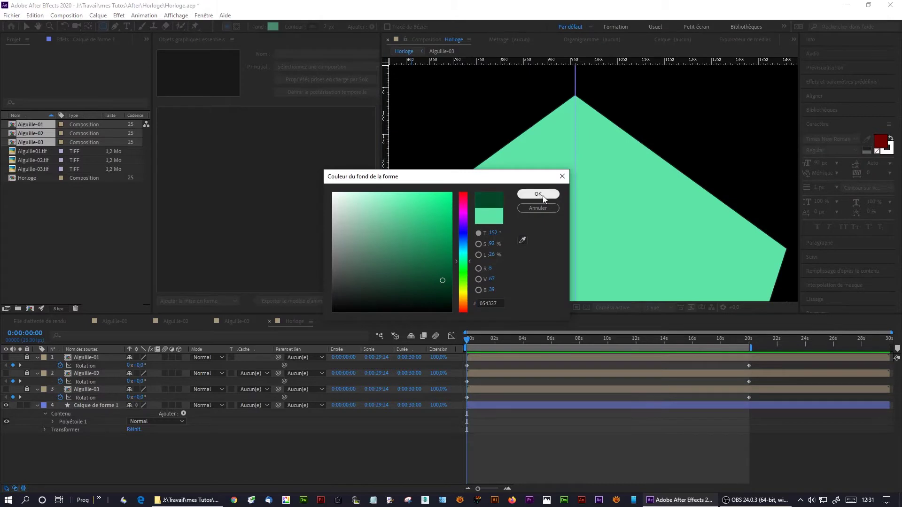
Step: Draw a dark green 054327 rounded tick just below the pentagon's top corner as Calque de forme 2
{"action": "left_click", "coordinate": [539, 193]}
{"action": "scroll", "coordinate": [568, 108], "scroll_direction": "up", "scroll_amount": 5}
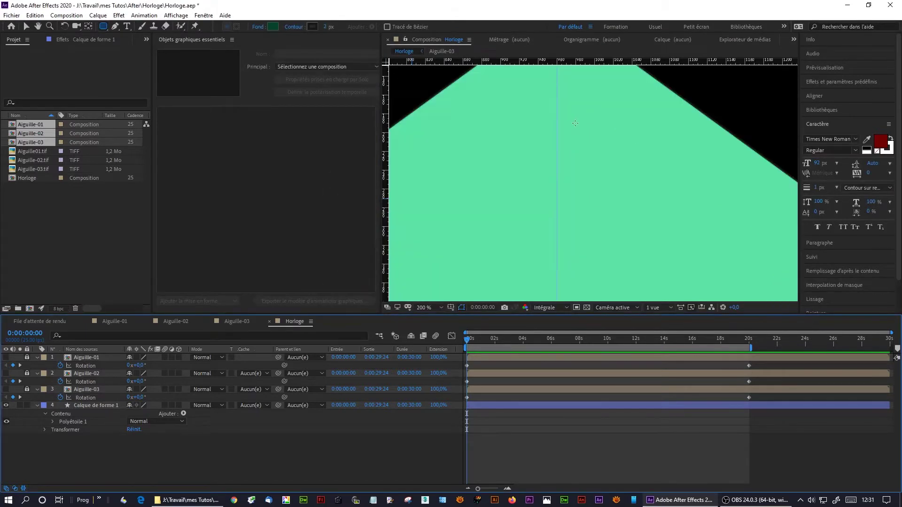
{"action": "scroll", "coordinate": [528, 163], "scroll_direction": "down", "scroll_amount": 2}
{"action": "left_click_drag", "start_coordinate": [529, 162], "coordinate": [557, 256]}
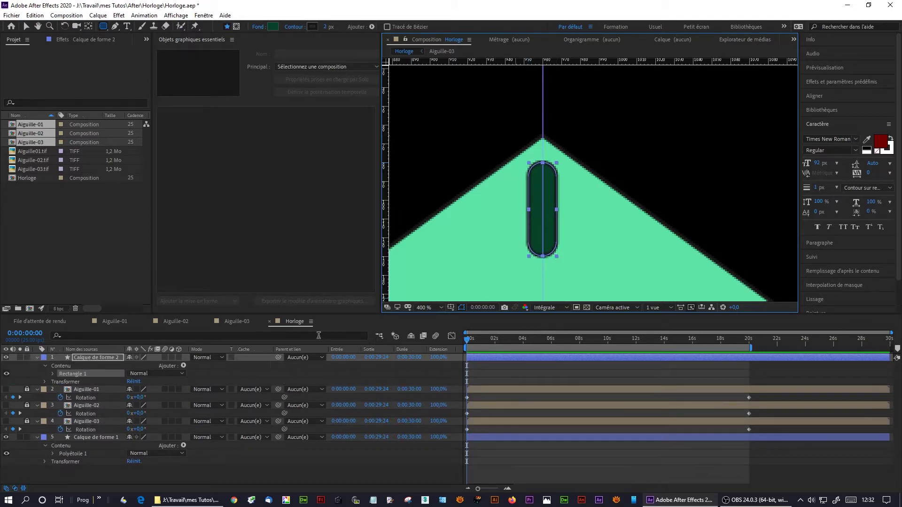
{"action": "scroll", "coordinate": [469, 196], "scroll_direction": "down", "scroll_amount": 3}
{"action": "scroll", "coordinate": [483, 219], "scroll_direction": "down", "scroll_amount": 3}
{"action": "left_click_drag", "start_coordinate": [483, 219], "coordinate": [446, 133]}
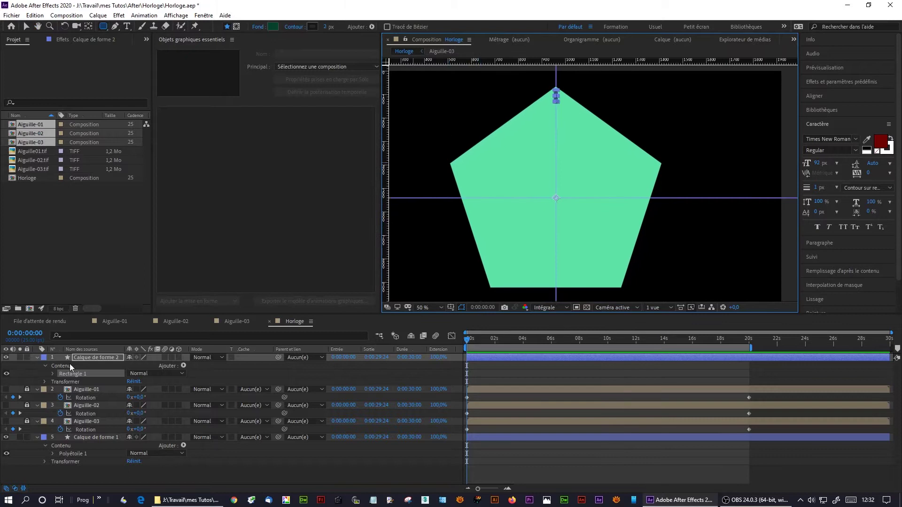
{"action": "left_click", "coordinate": [84, 359]}
{"action": "left_click", "coordinate": [35, 15]}
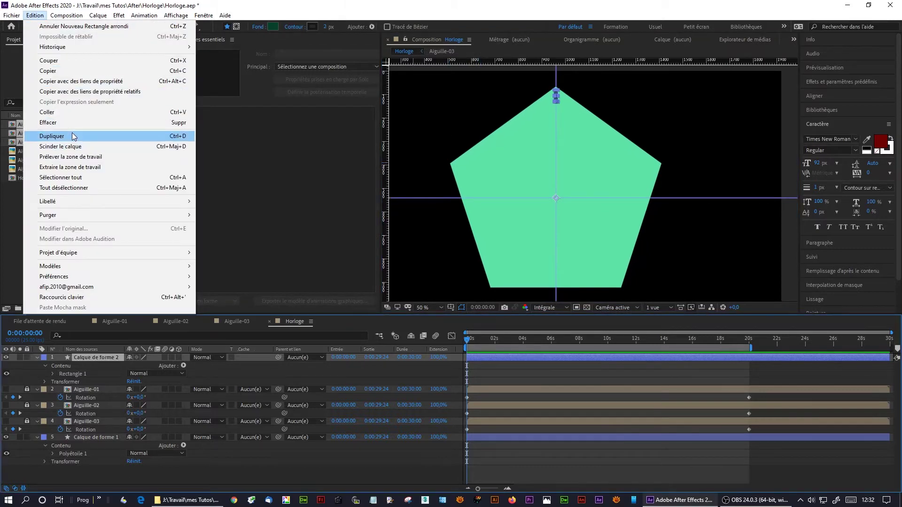
Step: Duplicate the tick four times, rotating copies to the upper-right, lower-right, lower-left and upper-left corners
{"action": "left_click", "coordinate": [72, 133]}
{"action": "left_click_drag", "start_coordinate": [559, 103], "coordinate": [682, 165]}
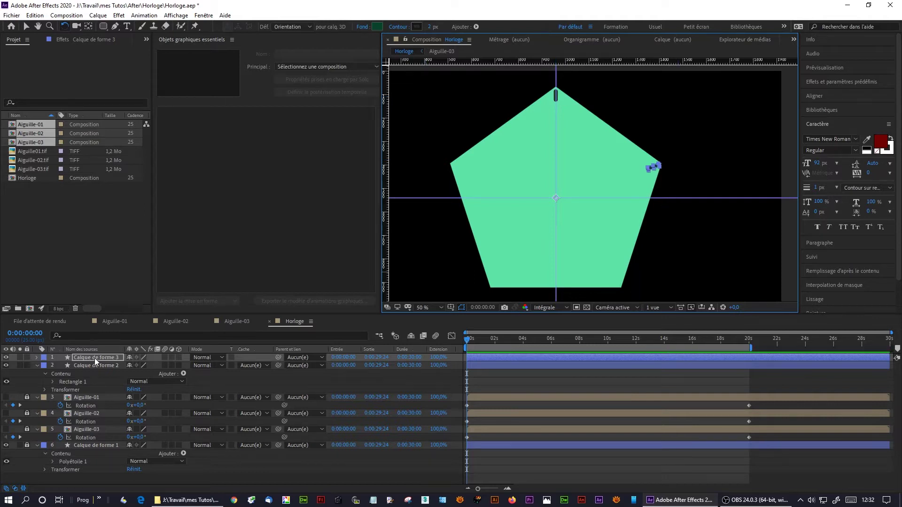
{"action": "left_click", "coordinate": [35, 15]}
{"action": "left_click", "coordinate": [72, 133]}
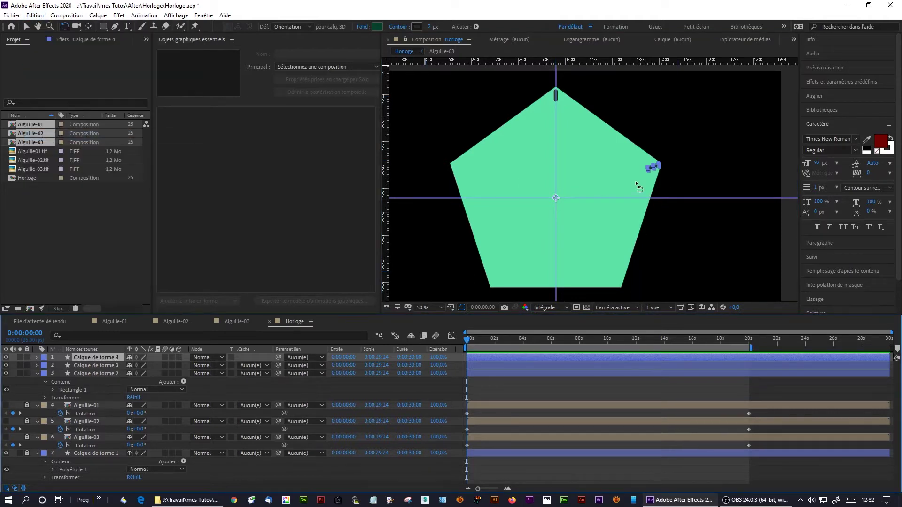
{"action": "left_click_drag", "start_coordinate": [652, 173], "coordinate": [616, 282]}
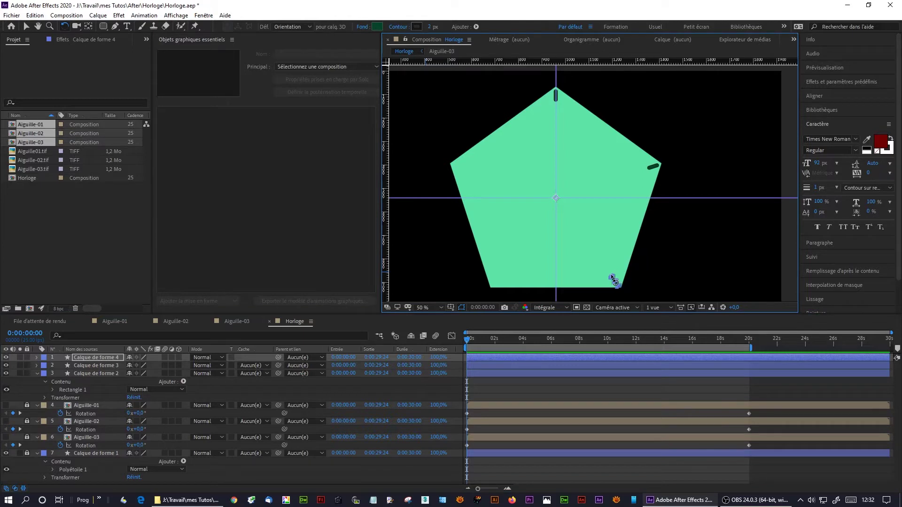
{"action": "left_click", "coordinate": [35, 15]}
{"action": "left_click", "coordinate": [69, 136]}
{"action": "left_click_drag", "start_coordinate": [616, 287], "coordinate": [489, 295]}
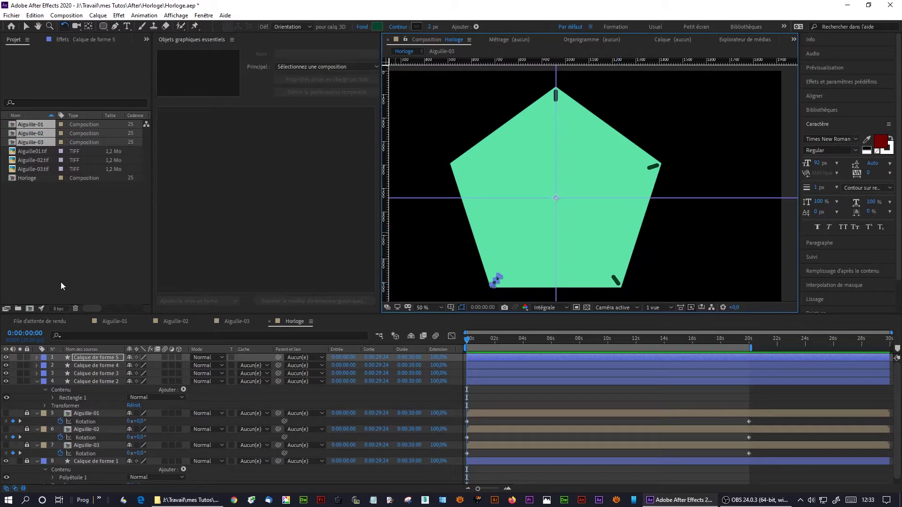
{"action": "left_click", "coordinate": [35, 15]}
{"action": "left_click", "coordinate": [68, 137]}
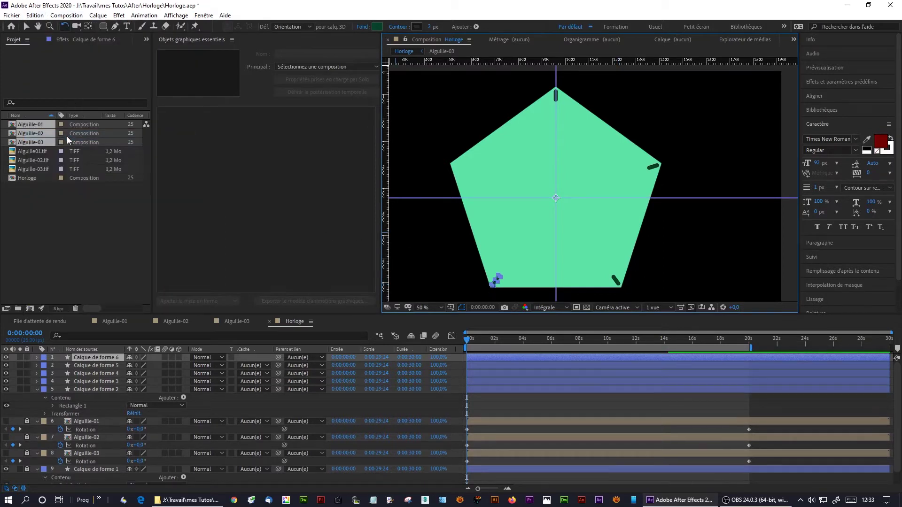
{"action": "left_click_drag", "start_coordinate": [496, 285], "coordinate": [462, 171]}
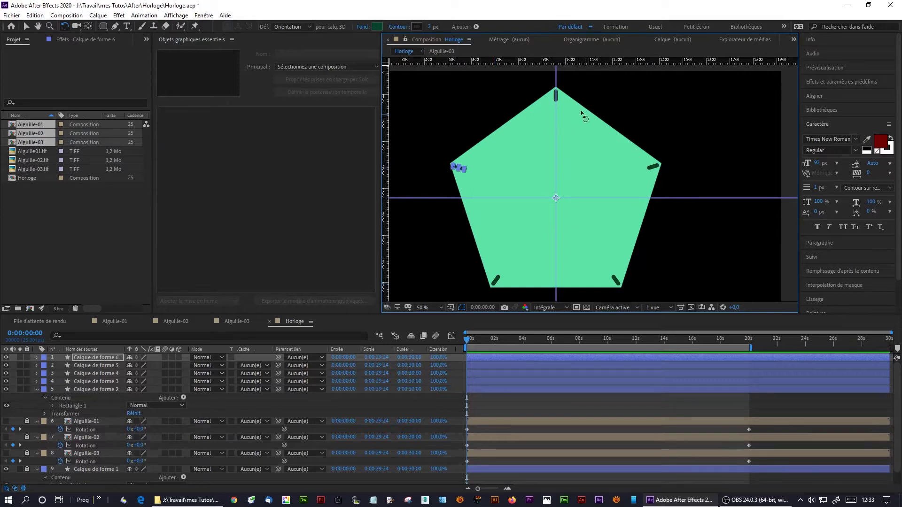
Step: Draw a bright green rounded rectangle inside the top-vertex tick as Calque de forme 7
{"action": "left_click", "coordinate": [104, 26]}
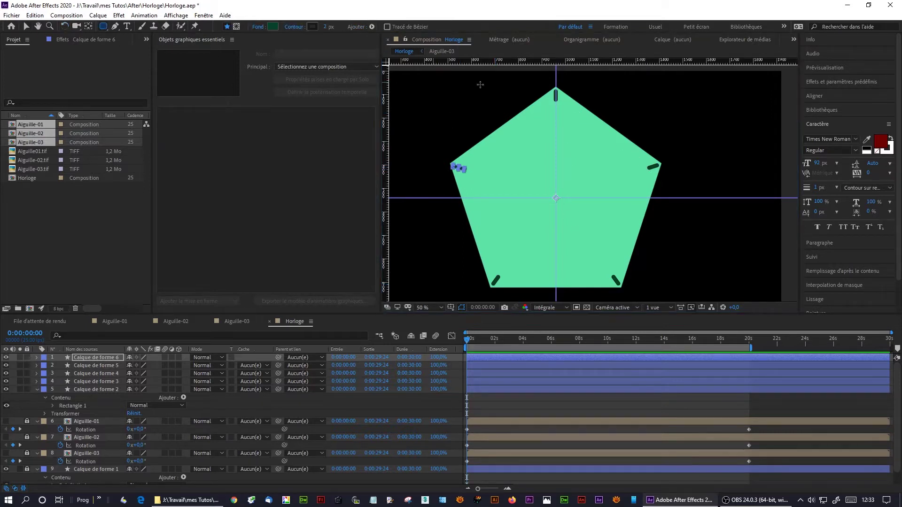
{"action": "scroll", "coordinate": [578, 156], "scroll_direction": "up", "scroll_amount": 1}
{"action": "scroll", "coordinate": [587, 176], "scroll_direction": "up", "scroll_amount": 3}
{"action": "mouse_move", "coordinate": [588, 175]}
{"action": "left_mouse_down"}
{"action": "mouse_move", "coordinate": [737, 201]}
{"action": "mouse_move", "coordinate": [774, 248]}
{"action": "left_mouse_up"}
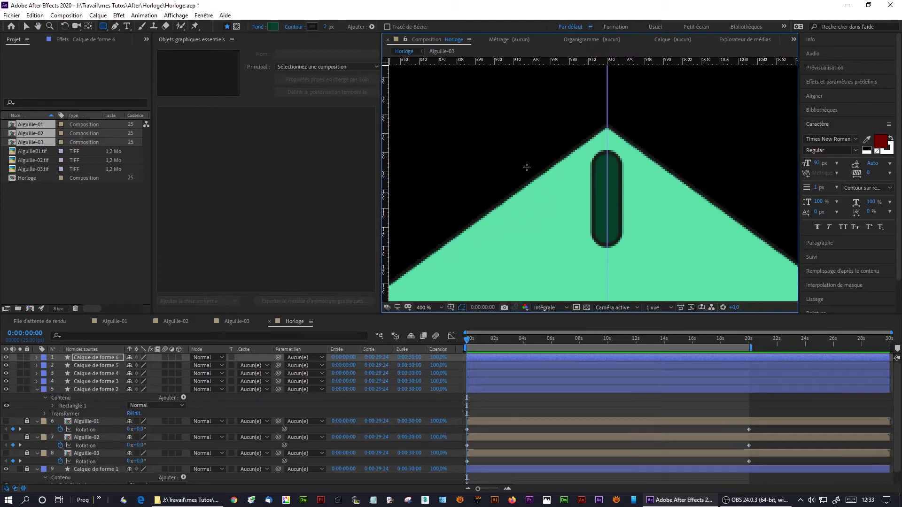
{"action": "left_click", "coordinate": [272, 27]}
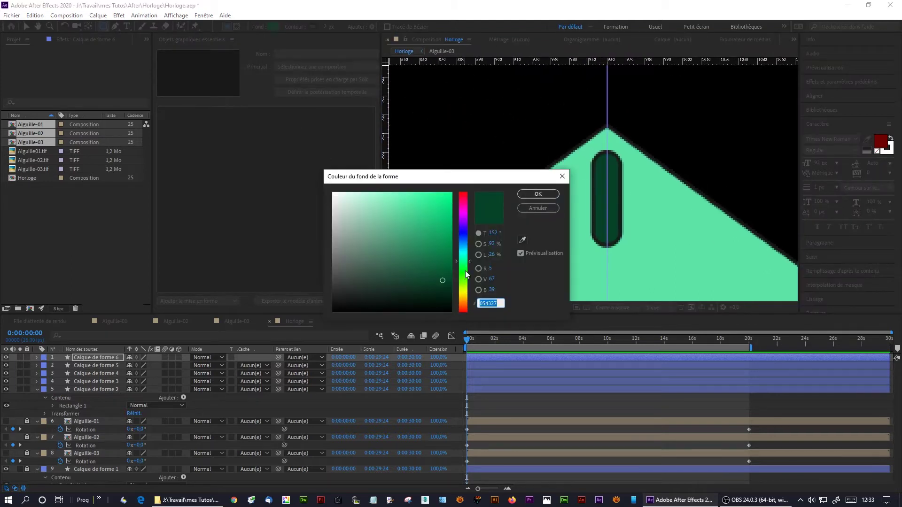
{"action": "left_click", "coordinate": [449, 228]}
{"action": "left_click", "coordinate": [532, 193]}
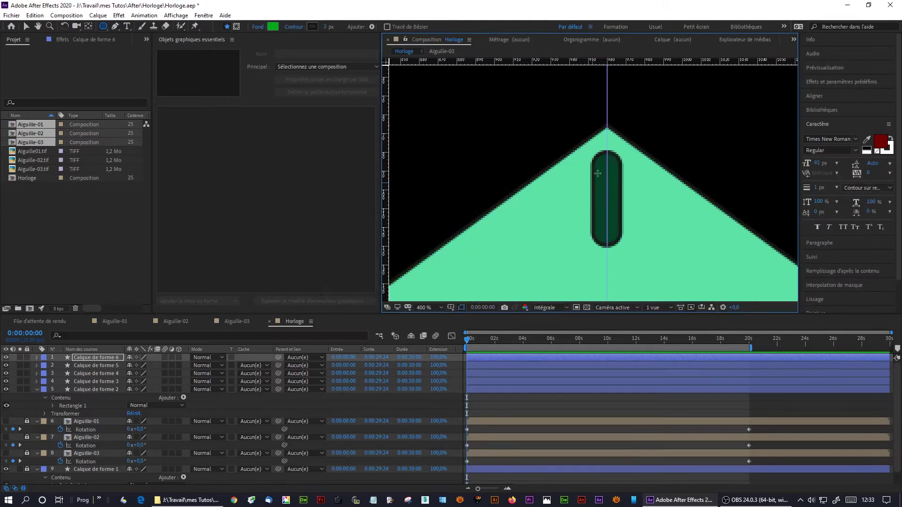
{"action": "left_click", "coordinate": [591, 149]}
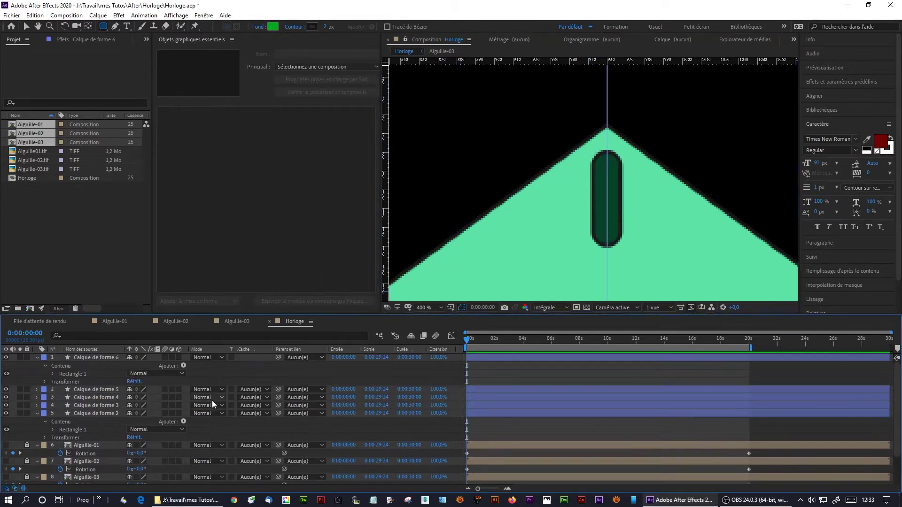
{"action": "left_click_drag", "start_coordinate": [592, 168], "coordinate": [622, 254]}
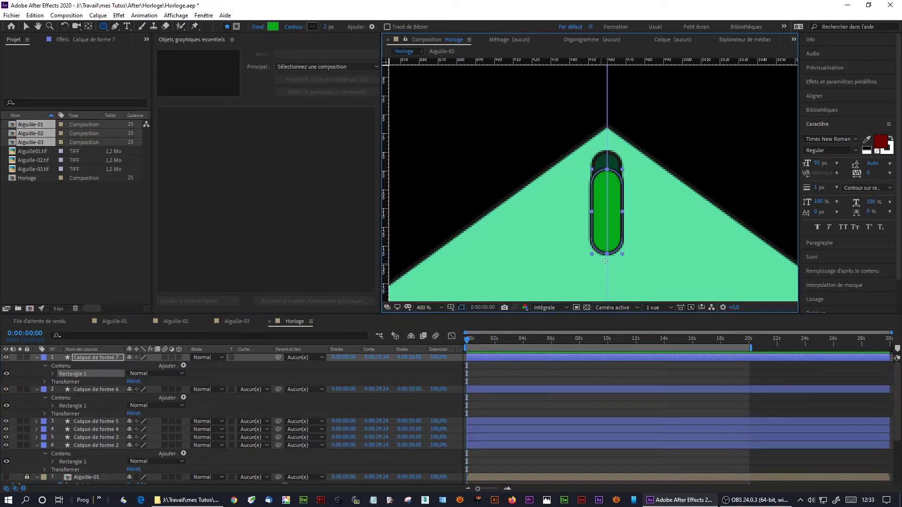
{"action": "scroll", "coordinate": [606, 261], "scroll_direction": "down", "scroll_amount": 4}
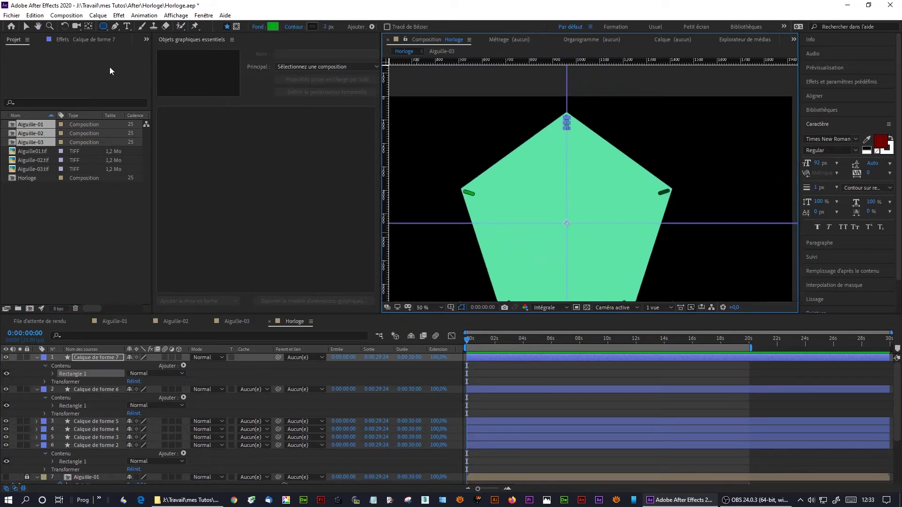
Step: Rotate the green tick, then swing Calque de forme 7 rightward around the comp centre
{"action": "left_click", "coordinate": [65, 27]}
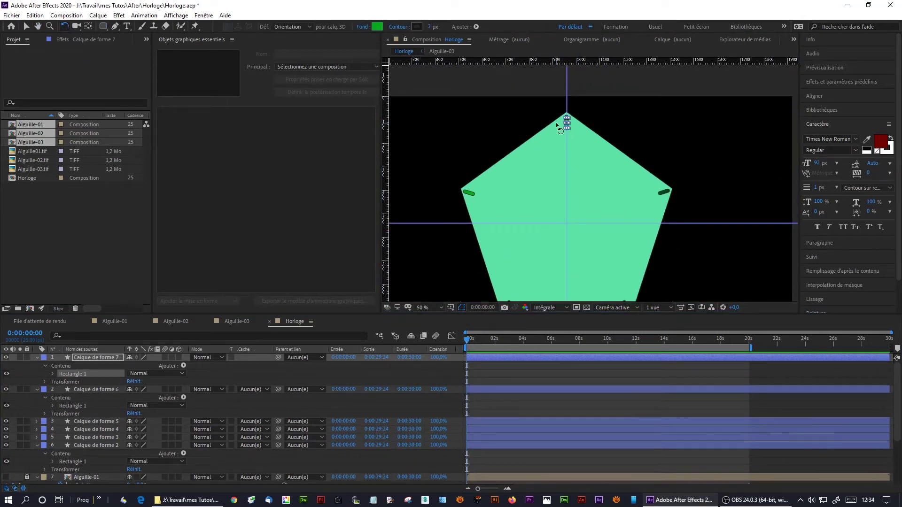
{"action": "left_click_drag", "start_coordinate": [567, 120], "coordinate": [585, 143]}
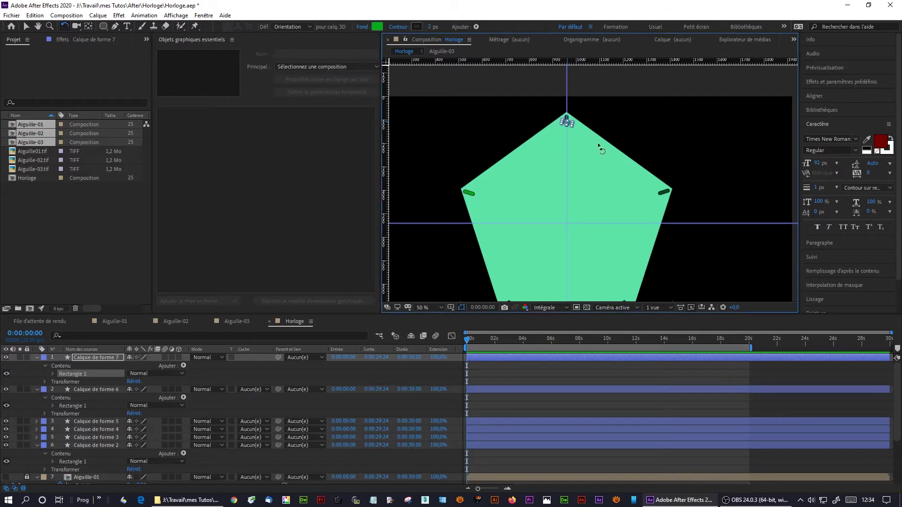
{"action": "scroll", "coordinate": [583, 147], "scroll_direction": "up", "scroll_amount": 4}
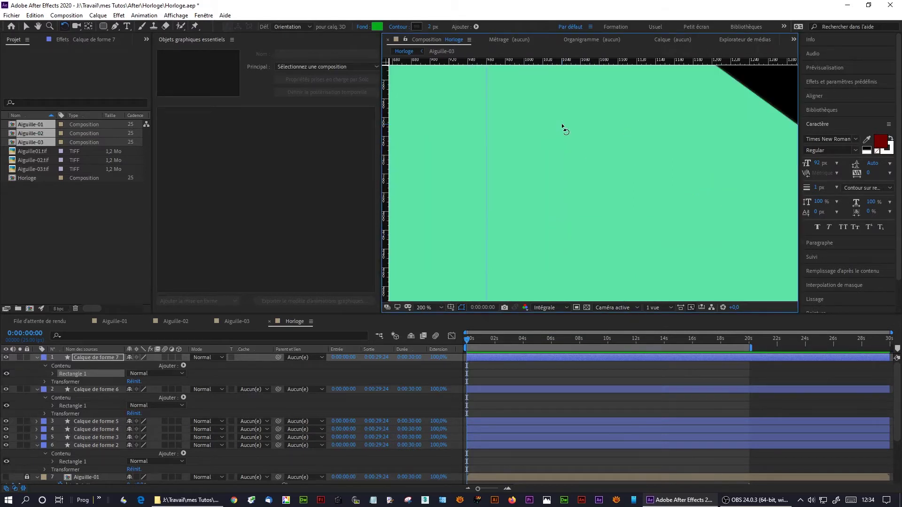
{"action": "left_click", "coordinate": [95, 359]}
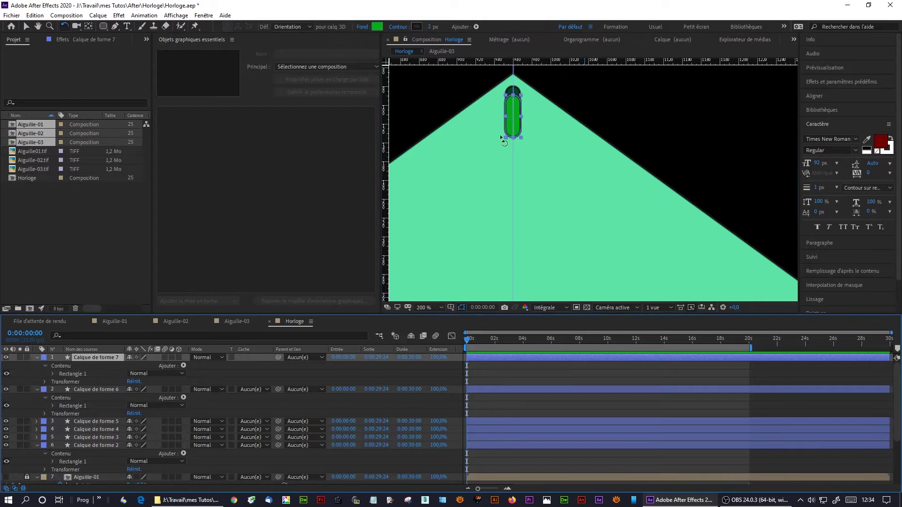
{"action": "left_click_drag", "start_coordinate": [502, 138], "coordinate": [621, 221]}
{"action": "scroll", "coordinate": [621, 221], "scroll_direction": "down", "scroll_amount": 2}
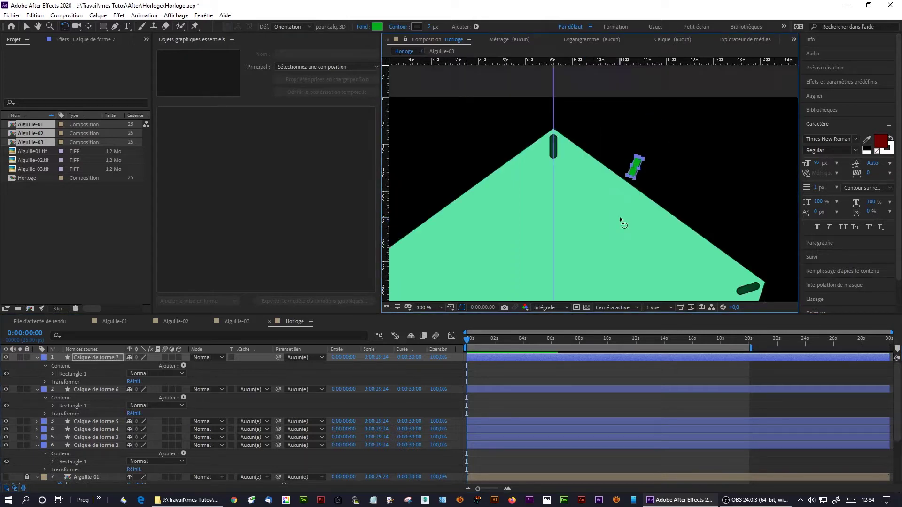
{"action": "scroll", "coordinate": [619, 216], "scroll_direction": "down", "scroll_amount": 2}
{"action": "scroll", "coordinate": [617, 207], "scroll_direction": "up", "scroll_amount": 2}
{"action": "scroll", "coordinate": [630, 235], "scroll_direction": "up", "scroll_amount": 2}
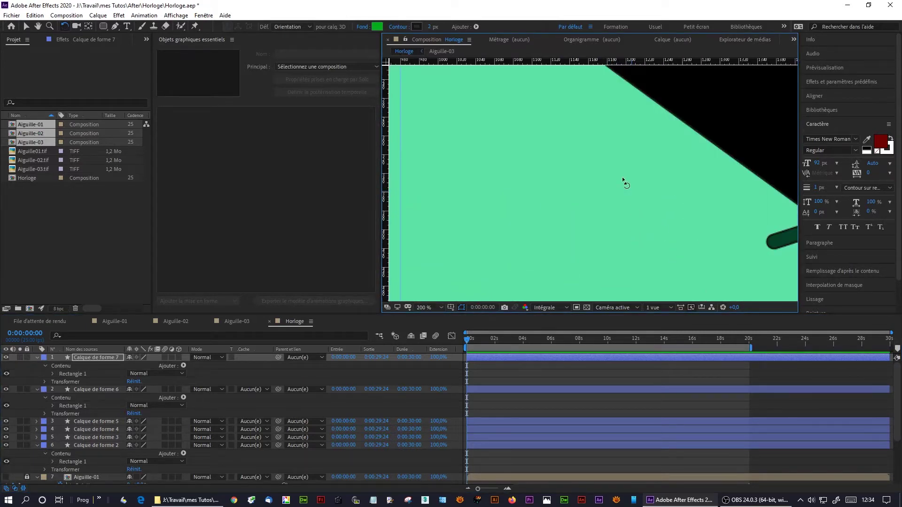
{"action": "scroll", "coordinate": [623, 176], "scroll_direction": "up", "scroll_amount": 5}
Step: Move and tilt the green capsule onto the pentagon's upper-right edge, then reselect it
{"action": "left_click", "coordinate": [26, 26]}
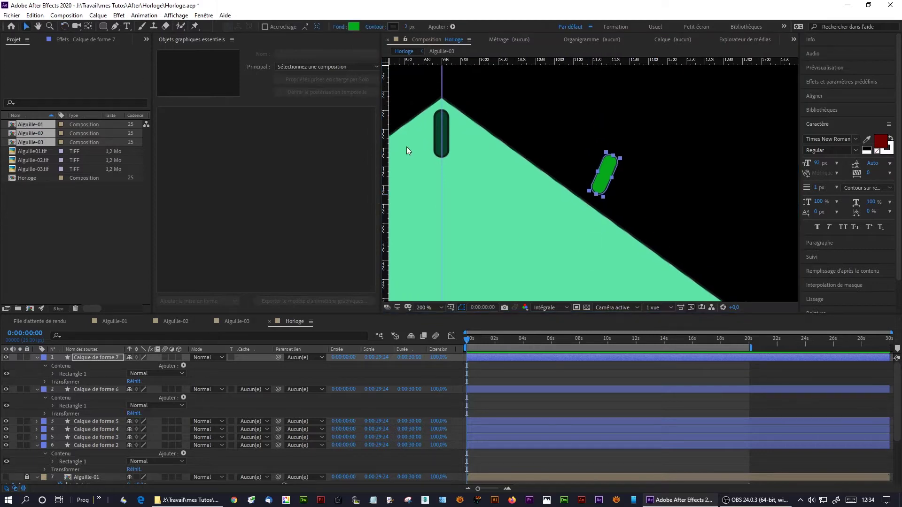
{"action": "left_click", "coordinate": [606, 174]}
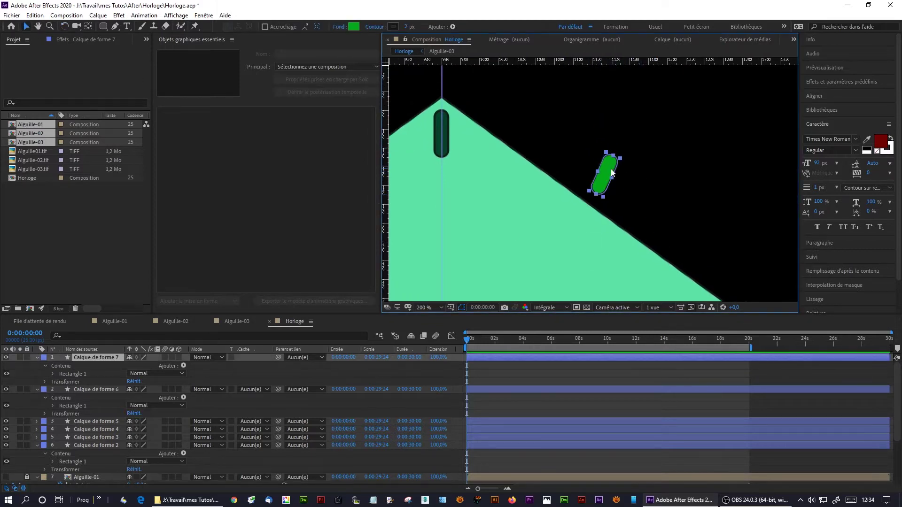
{"action": "double_click", "coordinate": [616, 168]}
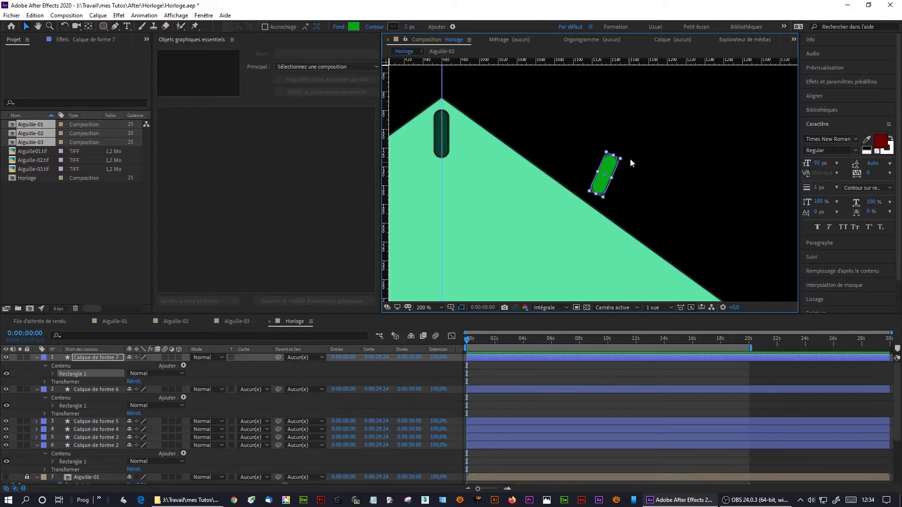
{"action": "mouse_move", "coordinate": [615, 169]}
{"action": "left_mouse_down"}
{"action": "mouse_move", "coordinate": [564, 213]}
{"action": "mouse_move", "coordinate": [538, 180]}
{"action": "left_mouse_up"}
{"action": "key", "text": "comma"}
{"action": "key", "text": "comma"}
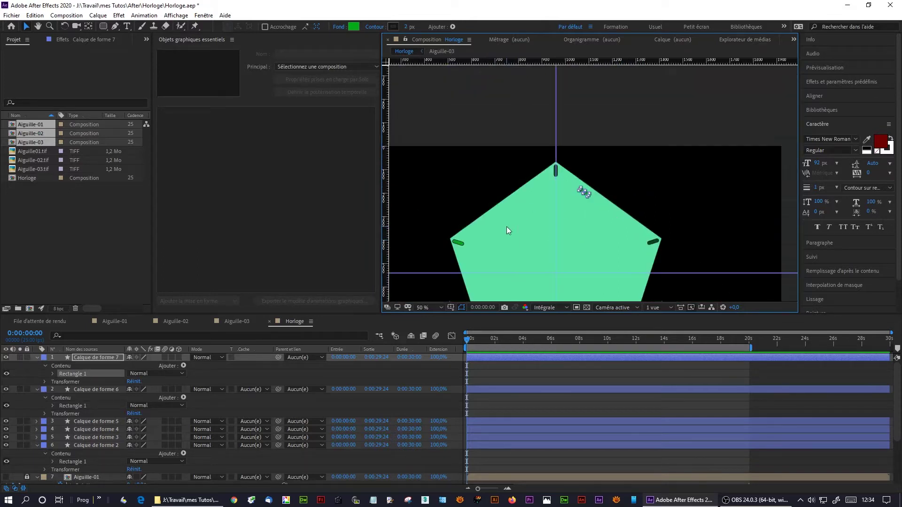
{"action": "left_click", "coordinate": [627, 181]}
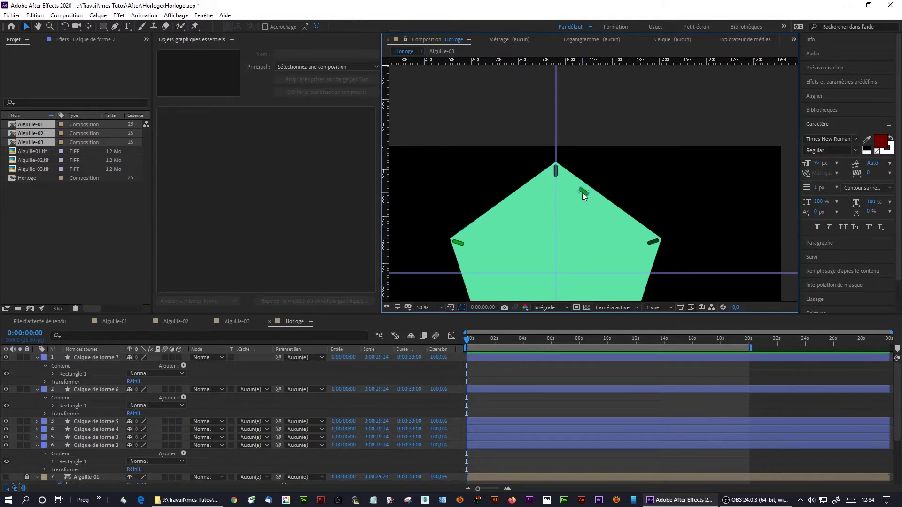
{"action": "left_click", "coordinate": [583, 194]}
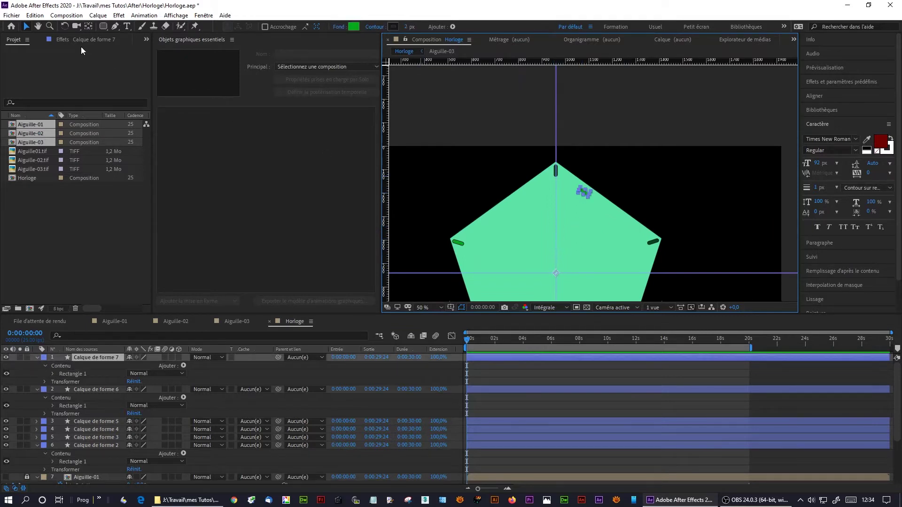
{"action": "left_click", "coordinate": [81, 356]}
Step: Duplicate the green tick and rotate the copy further along the upper-right edge, tilted to follow it
{"action": "key", "text": "ctrl+d"}
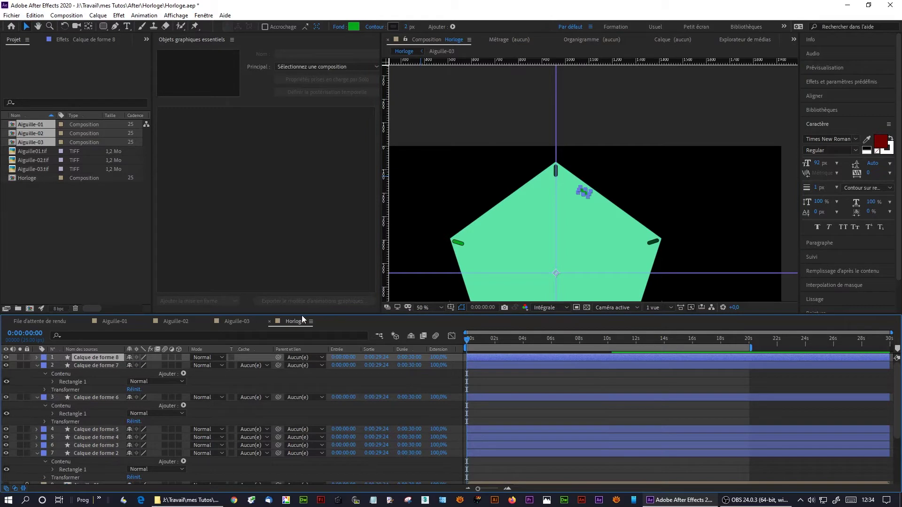
{"action": "key", "text": "period"}
{"action": "key", "text": "period"}
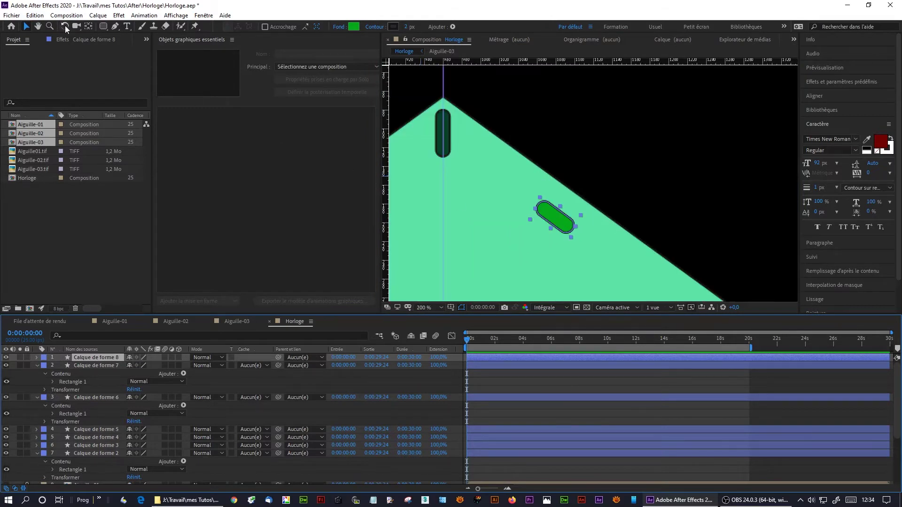
{"action": "left_click", "coordinate": [65, 25]}
{"action": "mouse_move", "coordinate": [590, 238]}
{"action": "left_mouse_down"}
{"action": "mouse_move", "coordinate": [623, 260]}
{"action": "mouse_move", "coordinate": [577, 138]}
{"action": "left_mouse_up"}
{"action": "left_click_drag", "start_coordinate": [658, 170], "coordinate": [677, 196]}
{"action": "key", "text": "comma"}
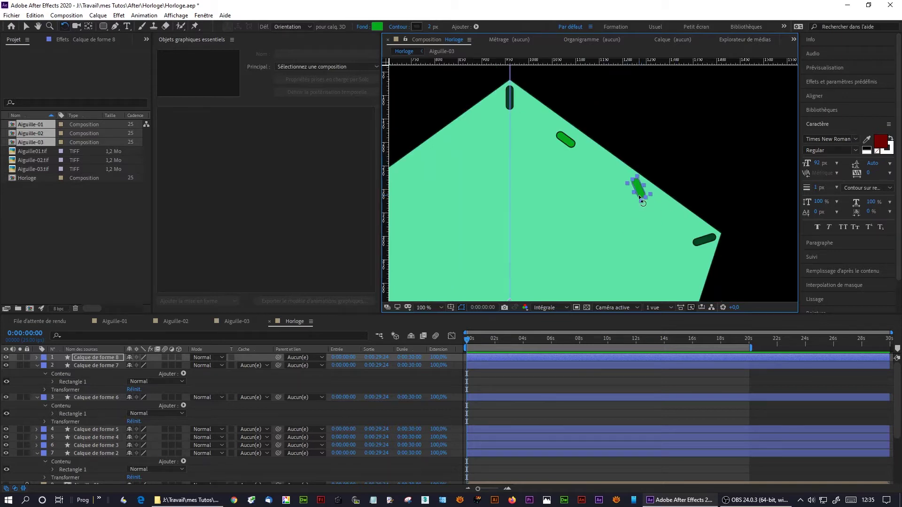
{"action": "key", "text": "period"}
{"action": "left_click", "coordinate": [684, 212]}
{"action": "left_click_drag", "start_coordinate": [694, 209], "coordinate": [704, 205]}
{"action": "key", "text": "comma"}
Step: Select both green ticks and duplicate them with Edition > Dupliquer
{"action": "left_click", "coordinate": [676, 157]}
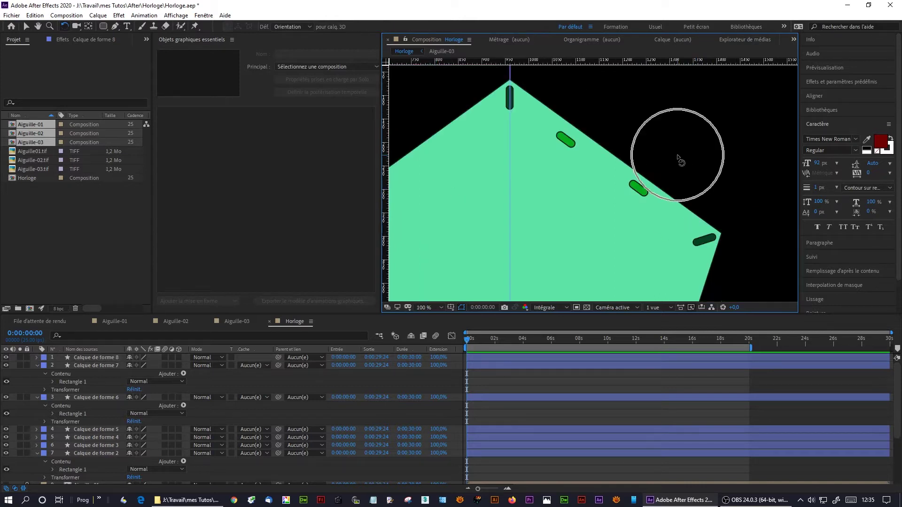
{"action": "left_click", "coordinate": [566, 140]}
{"action": "left_click", "coordinate": [639, 192], "text": "shift"}
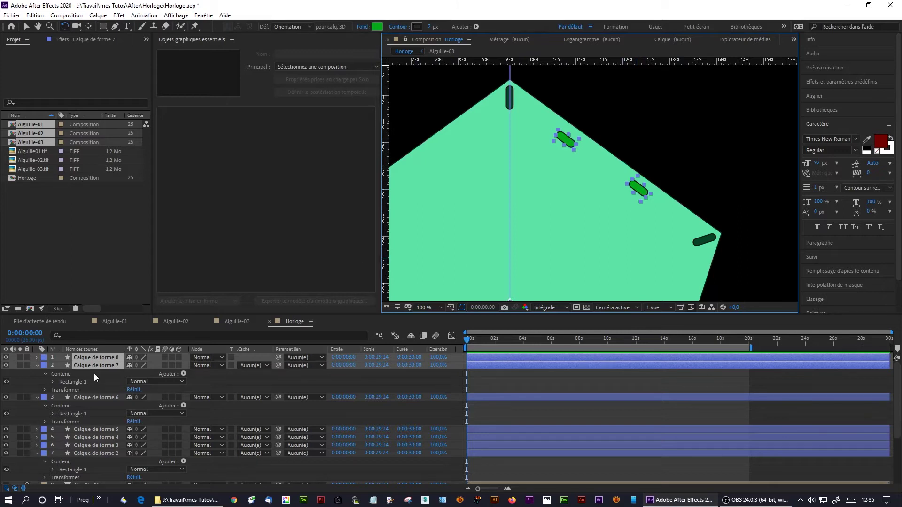
{"action": "left_click", "coordinate": [34, 15]}
{"action": "left_click", "coordinate": [86, 135]}
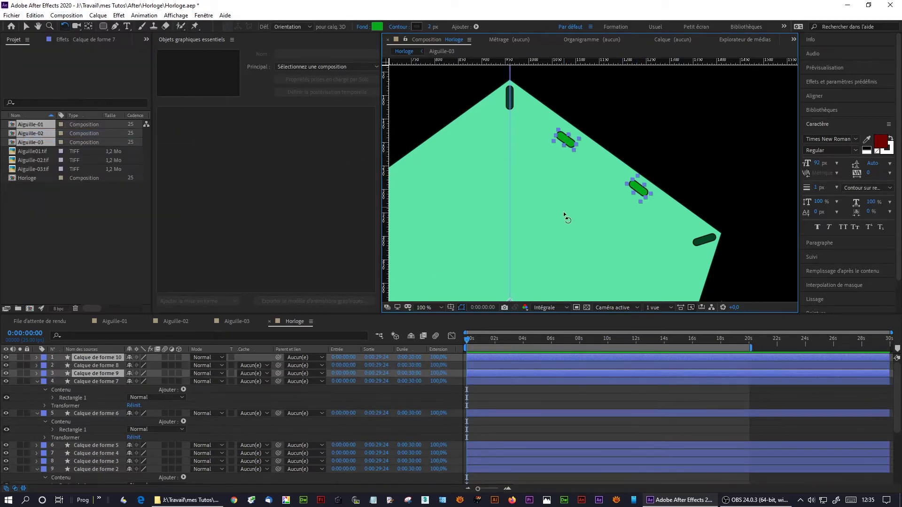
Step: Rotate tick-pair copies onto the right, bottom, left and upper-left edges, duplicating between each
{"action": "scroll", "coordinate": [564, 213], "scroll_direction": "down", "scroll_amount": 2}
{"action": "left_click_drag", "start_coordinate": [553, 109], "coordinate": [561, 193]}
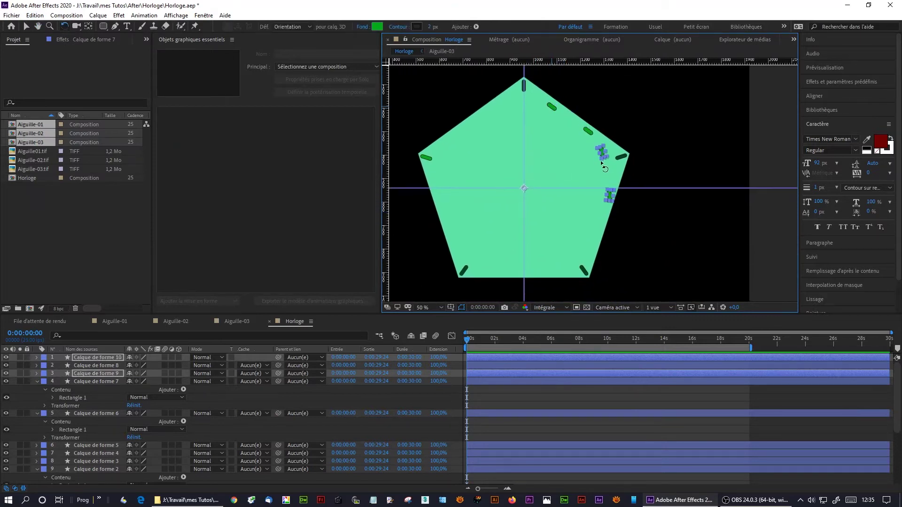
{"action": "left_click", "coordinate": [35, 15]}
{"action": "left_click", "coordinate": [87, 135]}
{"action": "left_click_drag", "start_coordinate": [599, 234], "coordinate": [492, 307]}
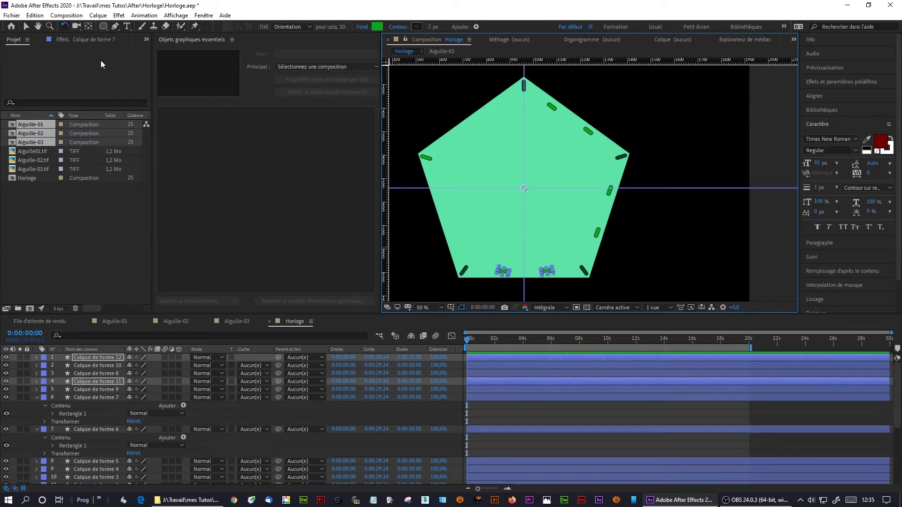
{"action": "left_click", "coordinate": [35, 15]}
{"action": "left_click", "coordinate": [48, 136]}
{"action": "left_click_drag", "start_coordinate": [506, 270], "coordinate": [405, 207]}
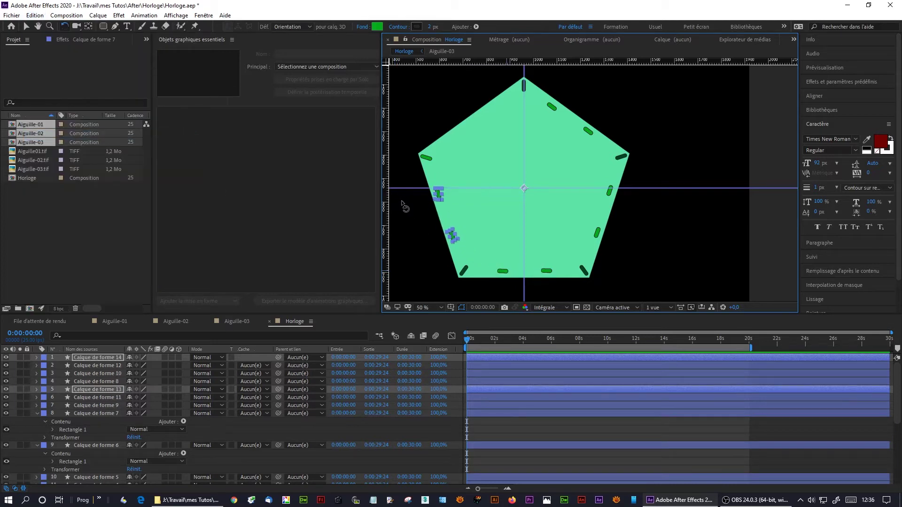
{"action": "left_click", "coordinate": [34, 15]}
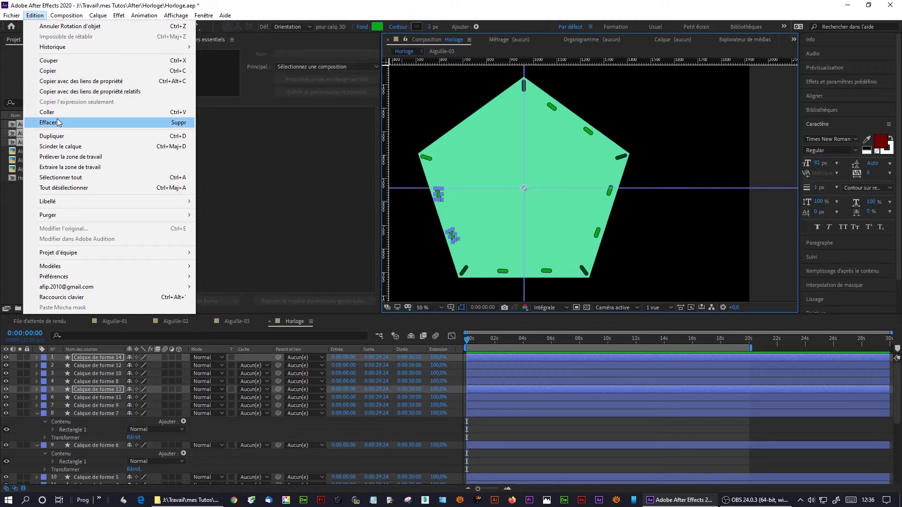
{"action": "left_click", "coordinate": [47, 137]}
{"action": "left_click_drag", "start_coordinate": [436, 184], "coordinate": [493, 106]}
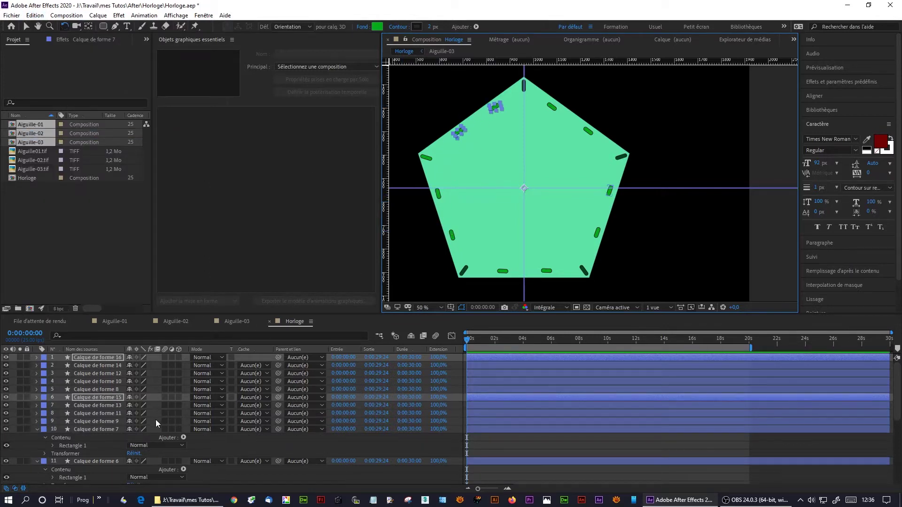
Step: Preview the clock animation and make the timeline layer list taller
{"action": "scroll", "coordinate": [14, 447], "scroll_direction": "down", "scroll_amount": 3}
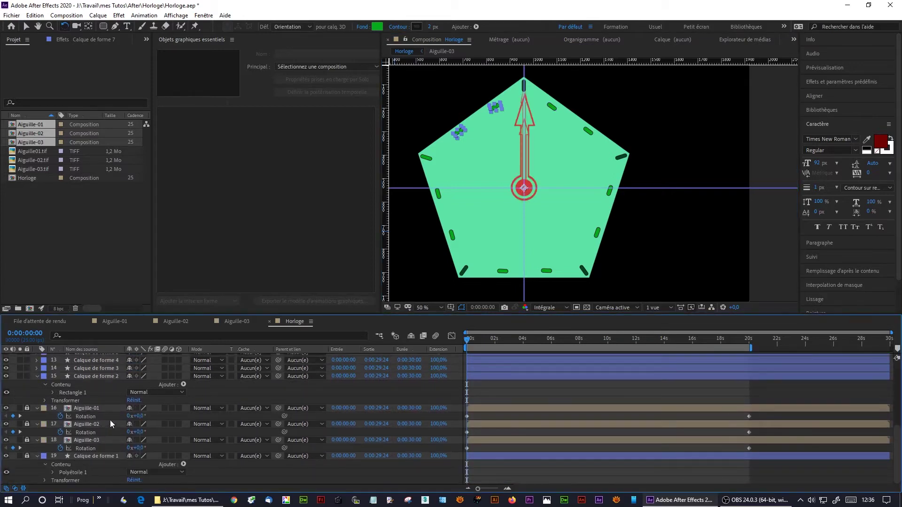
{"action": "key", "text": "space"}
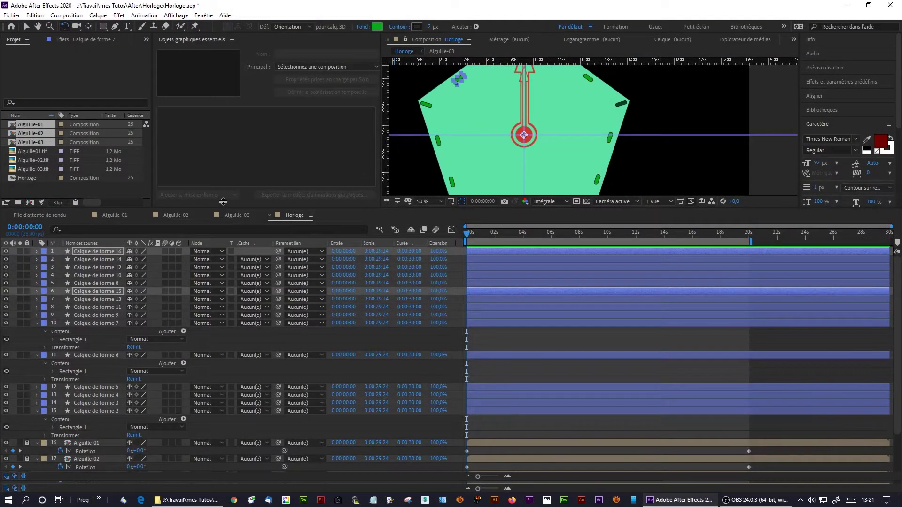
{"action": "left_click_drag", "start_coordinate": [224, 190], "coordinate": [224, 163]}
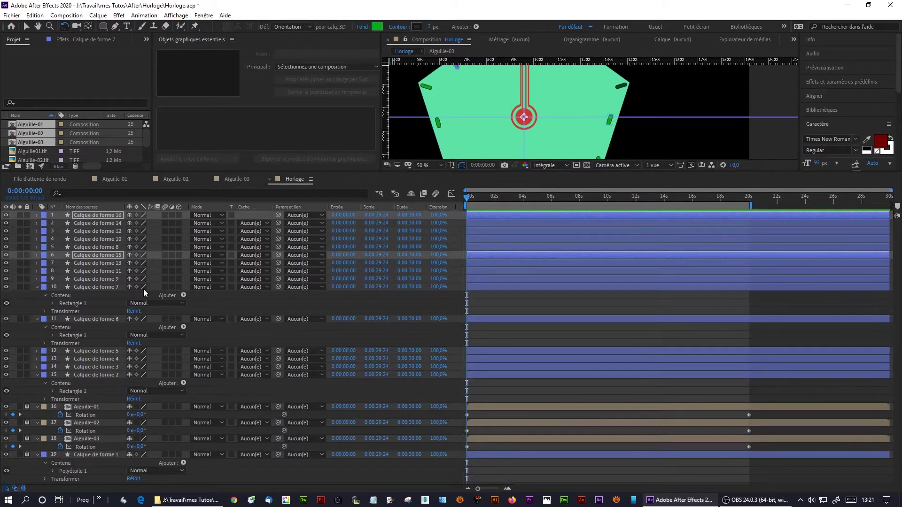
Step: Collapse Calque de forme 7, 6 and 2, then select all sixteen shape layers
{"action": "left_click", "coordinate": [97, 214]}
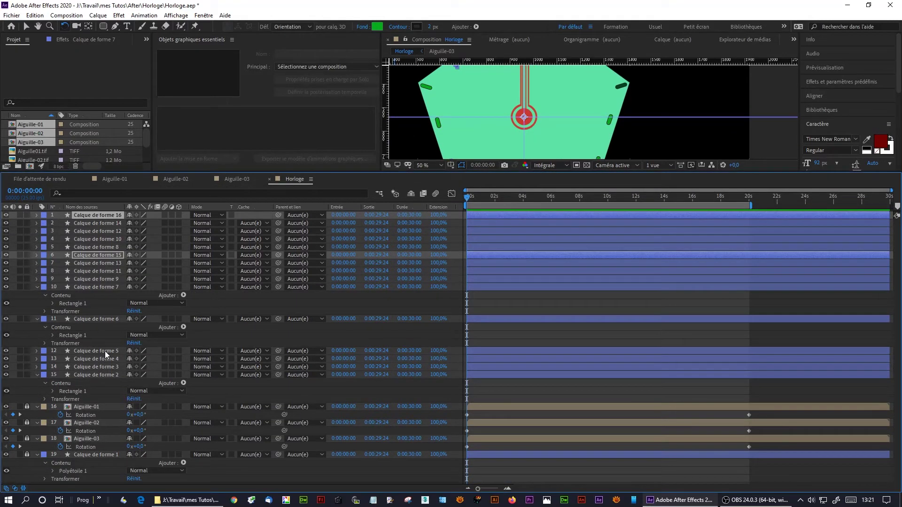
{"action": "left_click", "coordinate": [37, 287]}
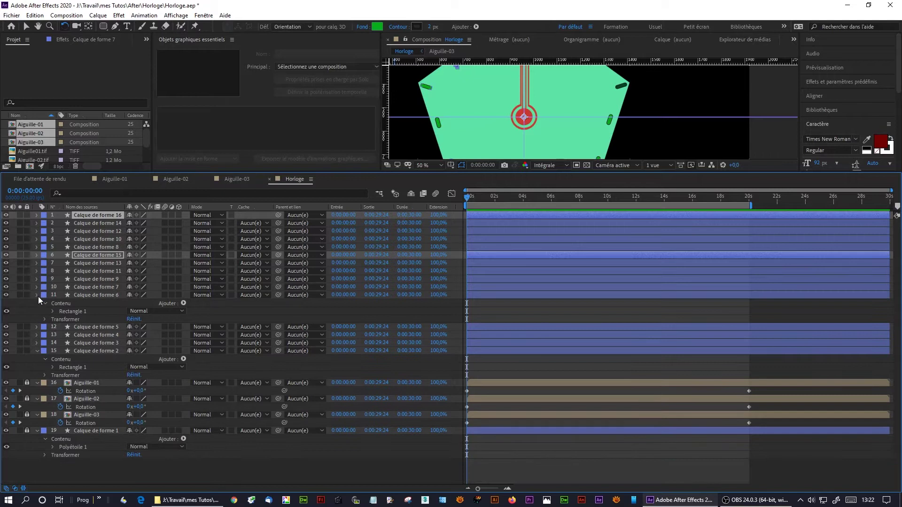
{"action": "left_click", "coordinate": [37, 295]}
{"action": "left_click", "coordinate": [36, 327]}
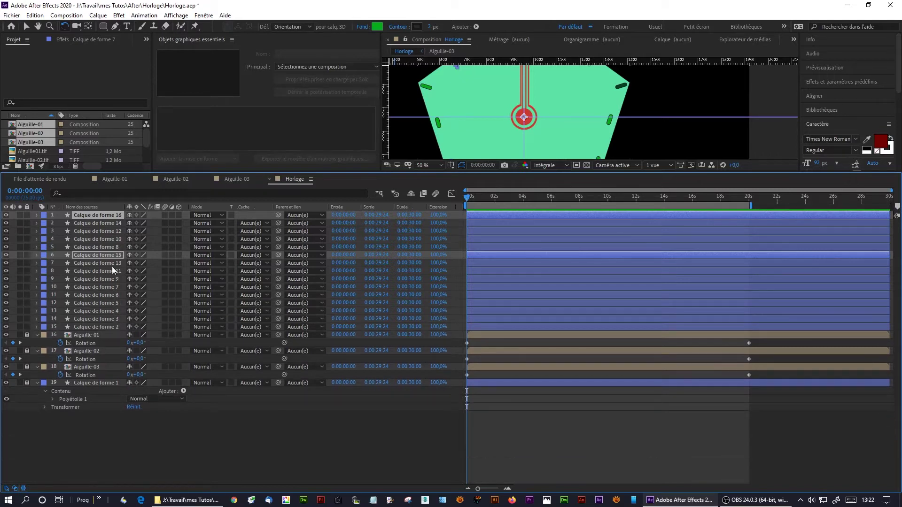
{"action": "left_click", "coordinate": [95, 327], "text": "shift"}
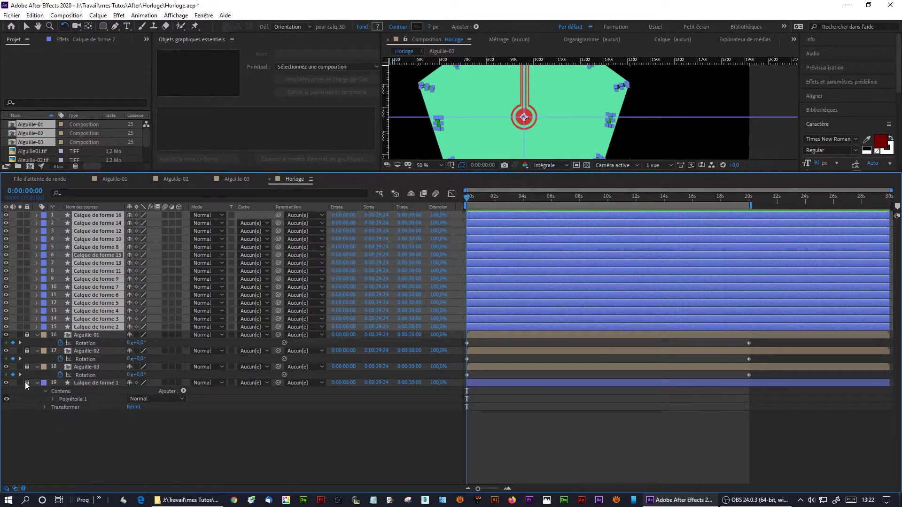
{"action": "left_click", "coordinate": [97, 382], "text": "ctrl"}
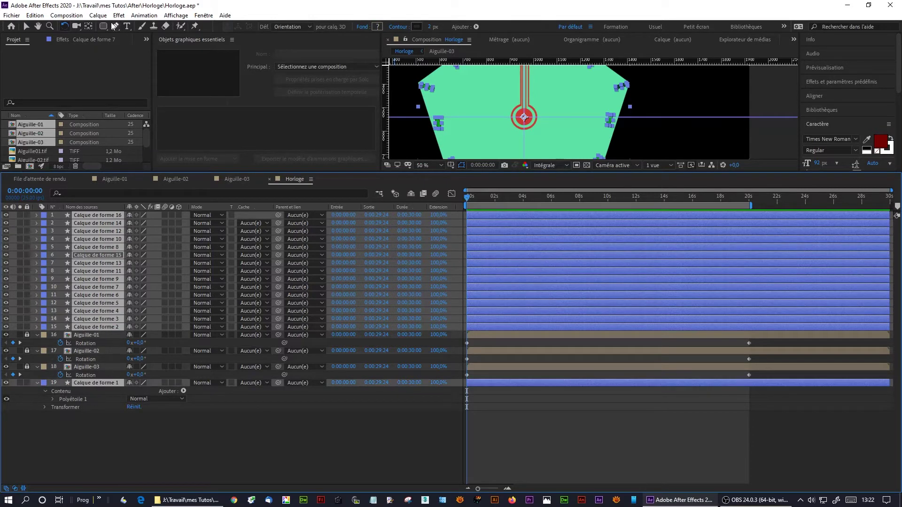
Step: Precompose the selected clock-face shape layers into a new composition named Fond
{"action": "left_click", "coordinate": [98, 15]}
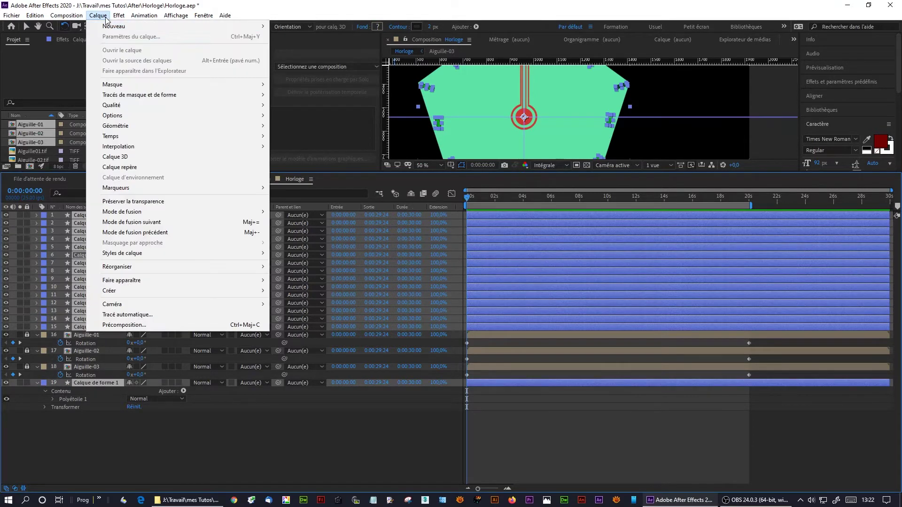
{"action": "left_click", "coordinate": [133, 328]}
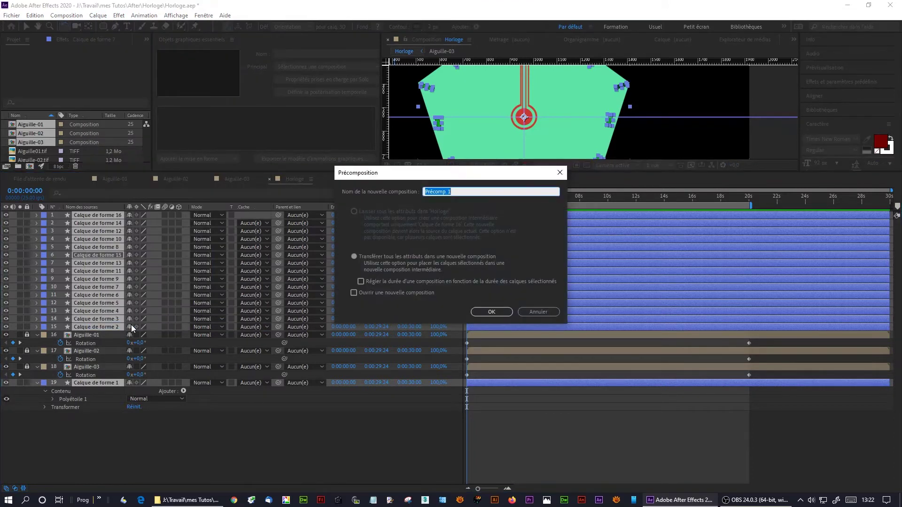
{"action": "type", "text": "Fond"}
{"action": "left_click", "coordinate": [492, 310]}
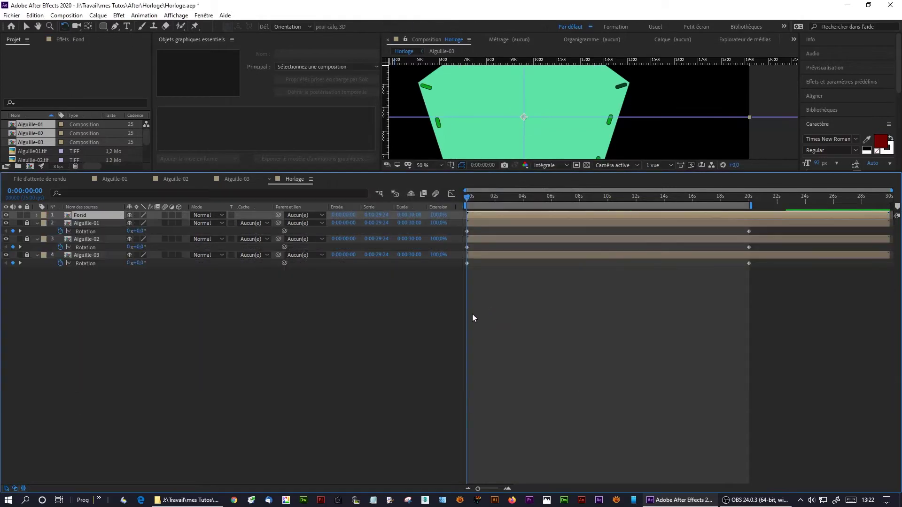
Step: Move the Fond layer beneath the three needle layers and select Fond in the Project panel
{"action": "key", "text": "/"}
{"action": "left_click_drag", "start_coordinate": [423, 173], "coordinate": [461, 309]}
{"action": "left_click_drag", "start_coordinate": [81, 353], "coordinate": [80, 407]}
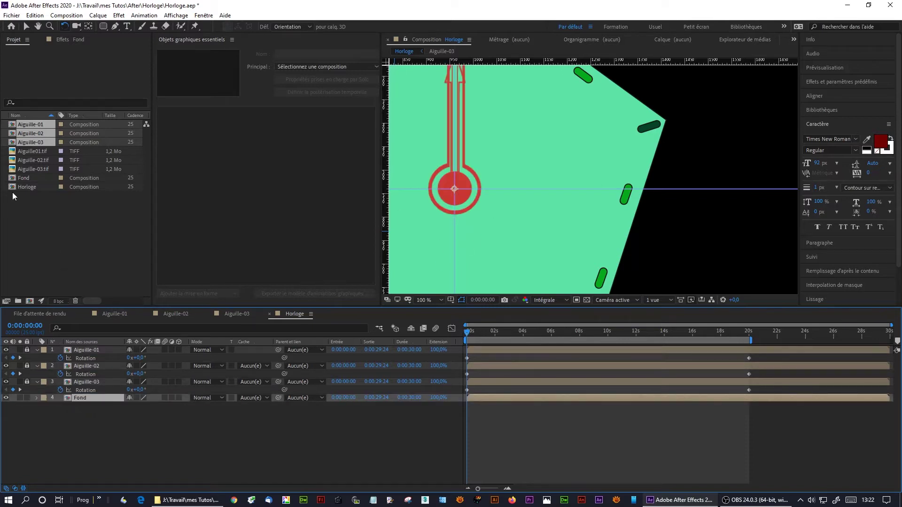
{"action": "left_click", "coordinate": [22, 179]}
Step: Inside Fond, add a Bevel and Emboss layer style to the pentagon Calque de forme 1
{"action": "double_click", "coordinate": [15, 178]}
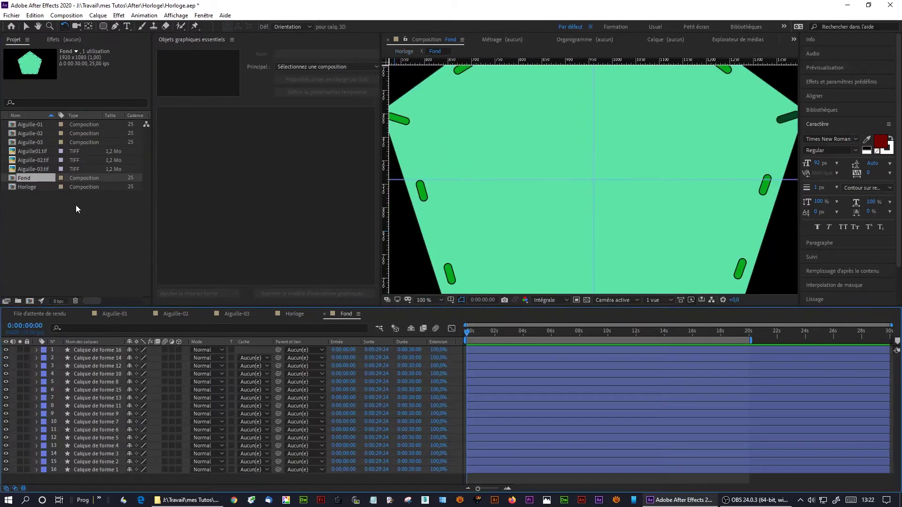
{"action": "left_click", "coordinate": [80, 468]}
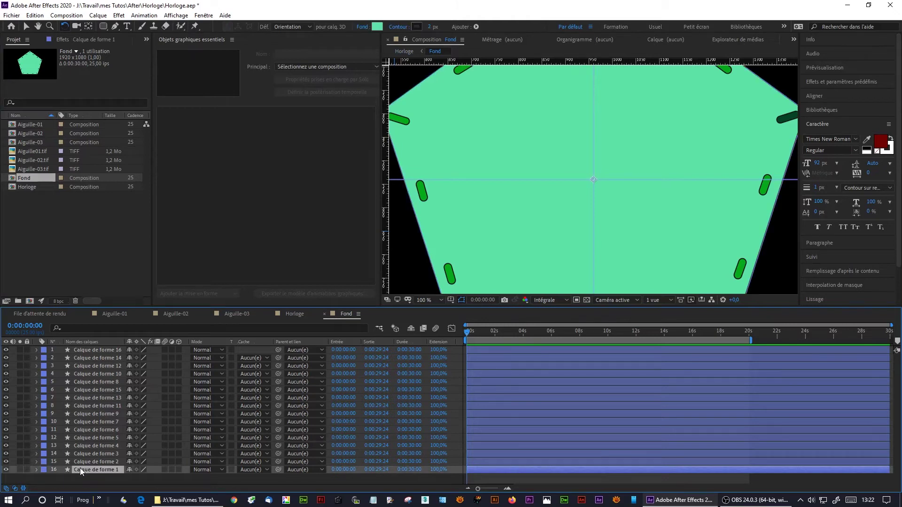
{"action": "right_click", "coordinate": [80, 468]}
{"action": "mouse_move", "coordinate": [120, 335]}
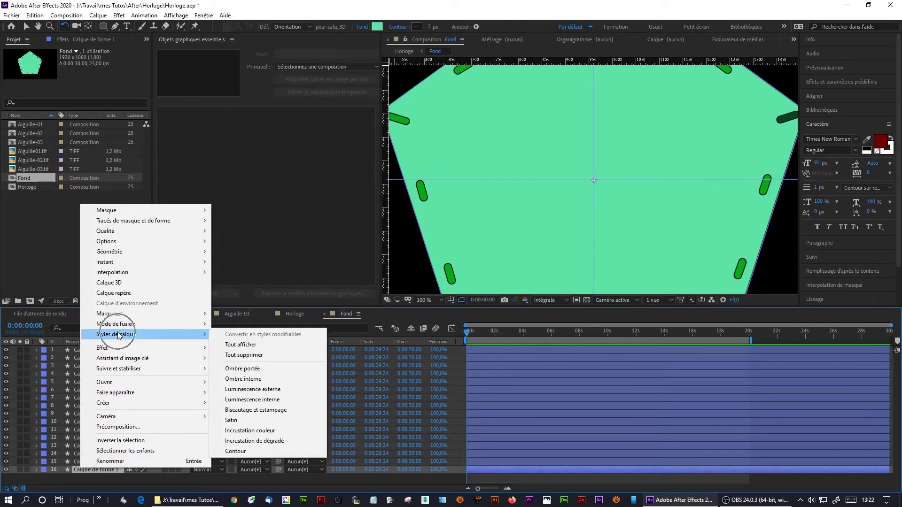
{"action": "left_click", "coordinate": [265, 411]}
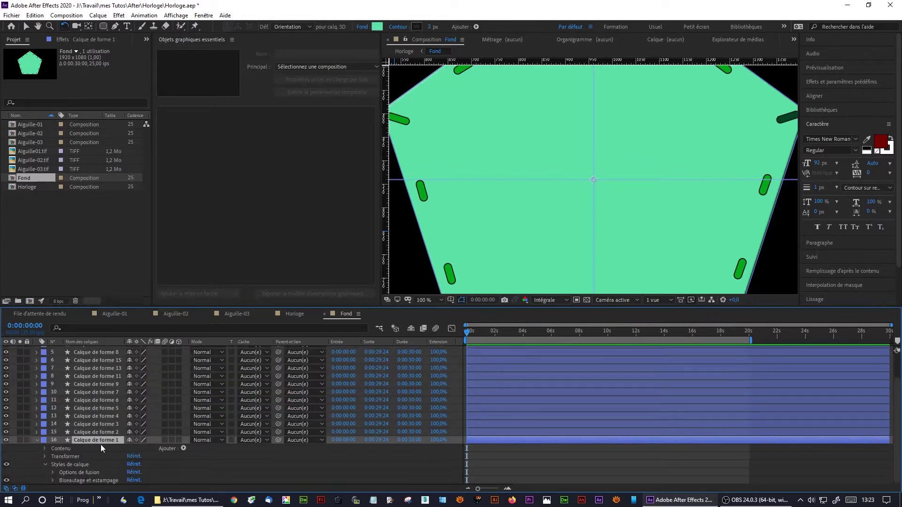
{"action": "left_click", "coordinate": [51, 480]}
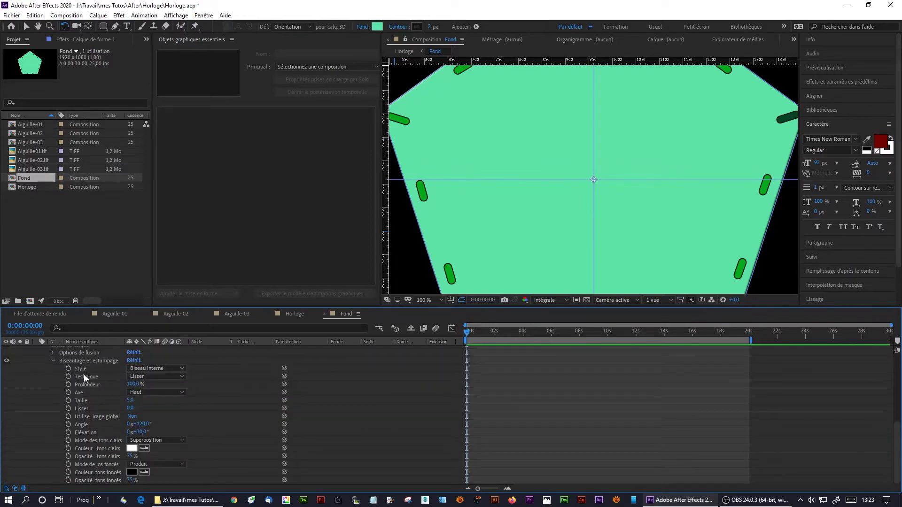
Step: Tune the bevel: size about 23, shadow opacity 100%, highlight opacity about 60%, adjusted lighting angle
{"action": "left_click", "coordinate": [27, 26]}
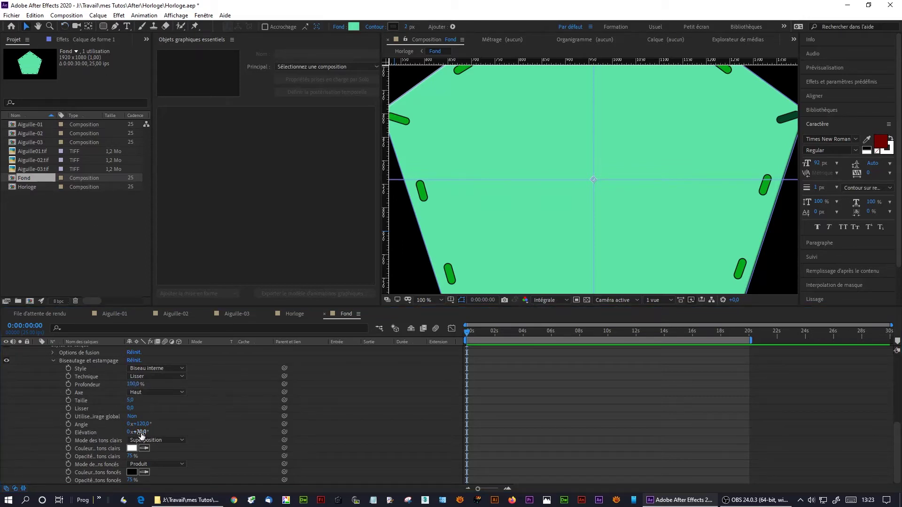
{"action": "left_click_drag", "start_coordinate": [141, 433], "coordinate": [148, 432]}
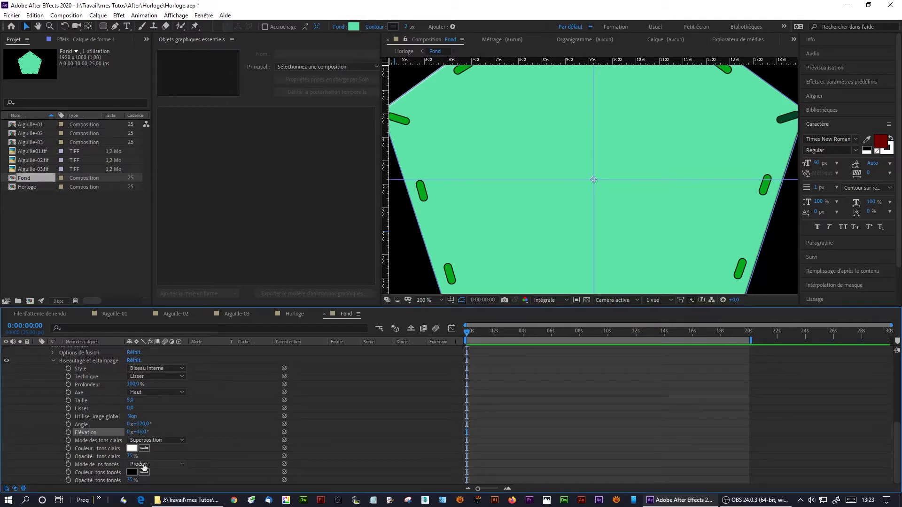
{"action": "left_click_drag", "start_coordinate": [131, 400], "coordinate": [155, 402]}
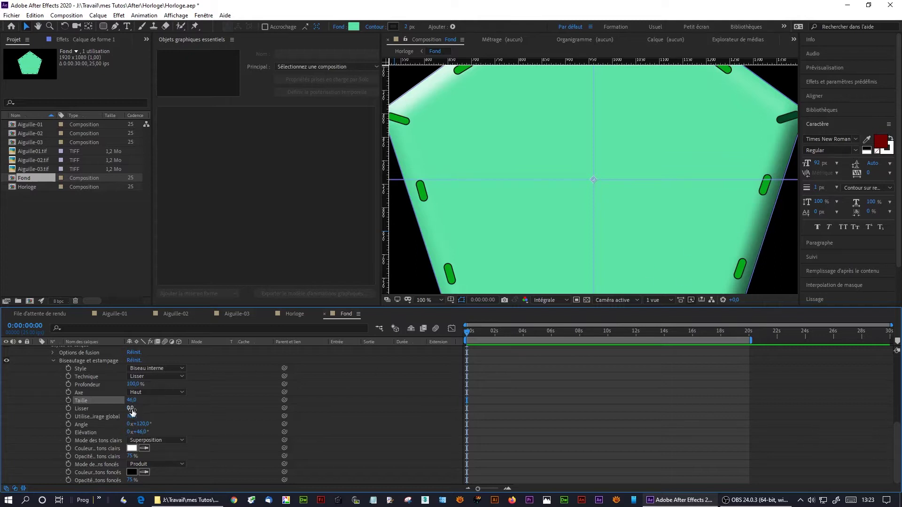
{"action": "left_click_drag", "start_coordinate": [145, 425], "coordinate": [148, 436]}
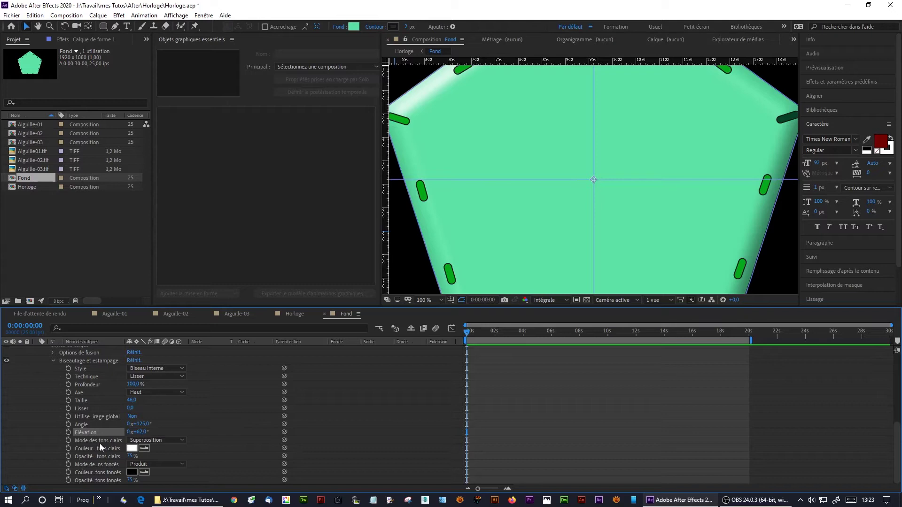
{"action": "left_click_drag", "start_coordinate": [131, 401], "coordinate": [121, 403]}
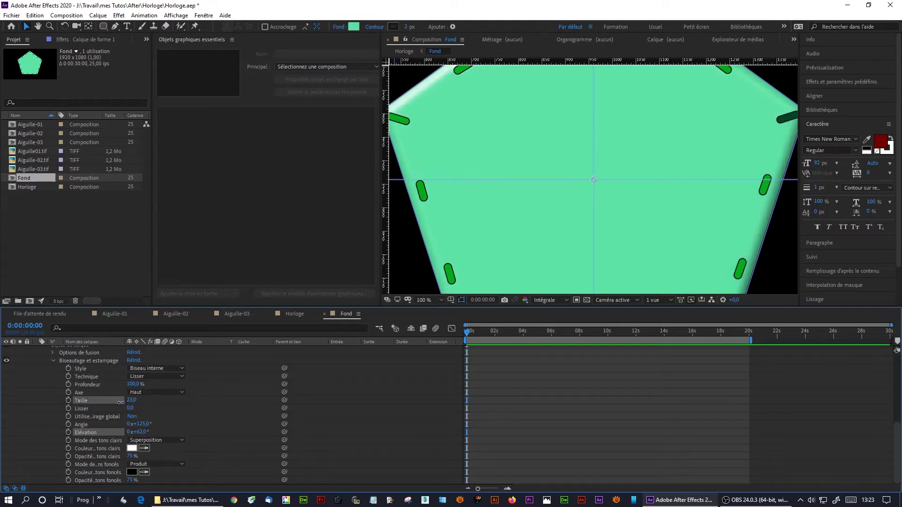
{"action": "key", "text": "comma"}
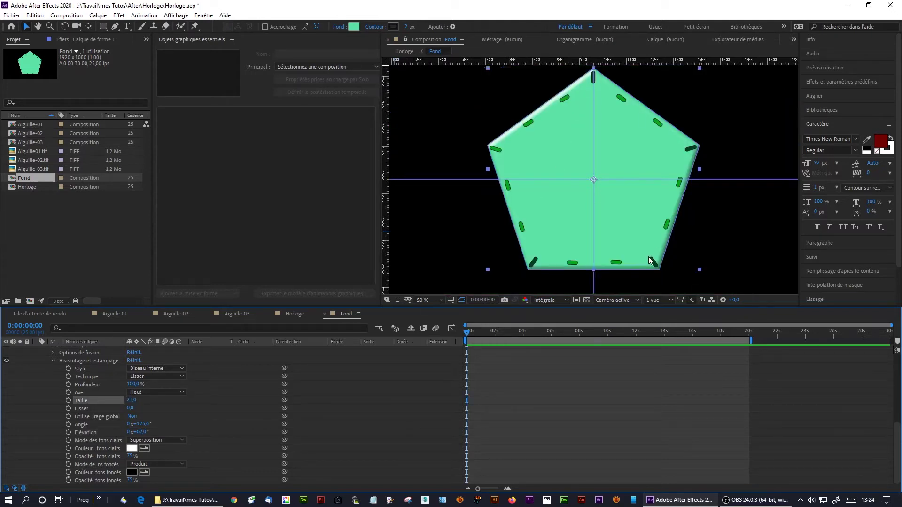
{"action": "left_click_drag", "start_coordinate": [131, 480], "coordinate": [162, 485]}
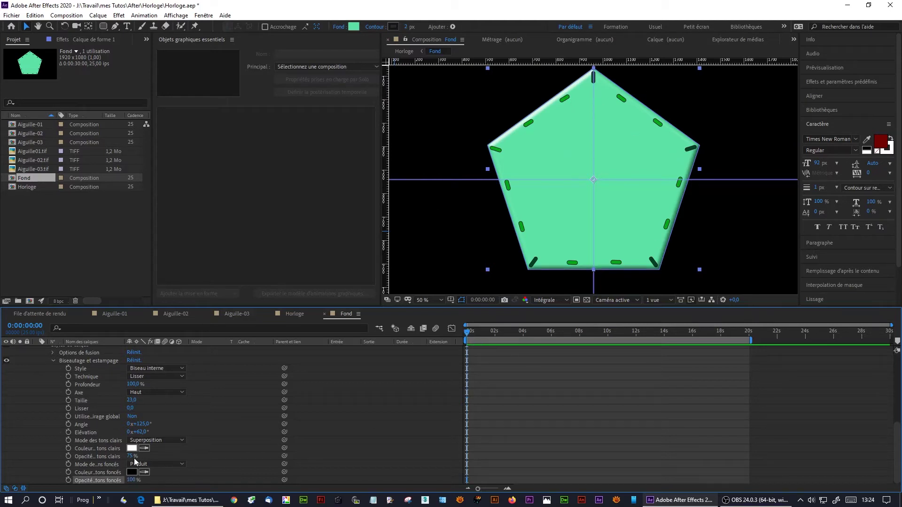
{"action": "left_click_drag", "start_coordinate": [131, 456], "coordinate": [155, 464]}
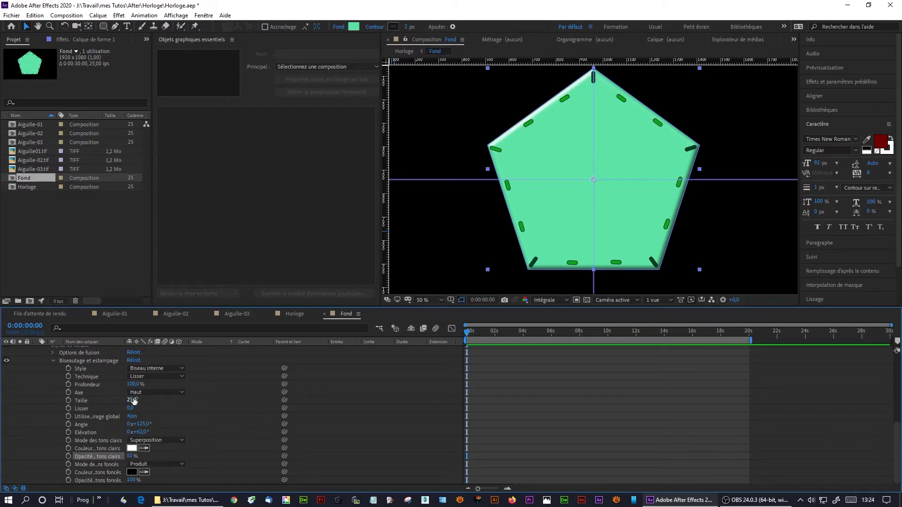
{"action": "mouse_move", "coordinate": [141, 424]}
{"action": "left_mouse_down"}
{"action": "mouse_move", "coordinate": [178, 424]}
{"action": "mouse_move", "coordinate": [126, 409]}
{"action": "left_mouse_up"}
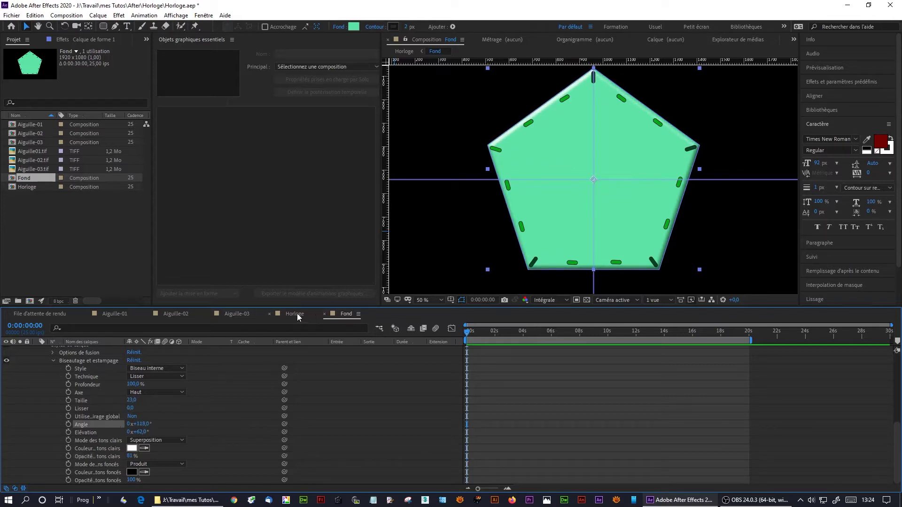
Step: Rename the pentagon layer to 'Calque de forme 1 Fond'
{"action": "left_click", "coordinate": [52, 361]}
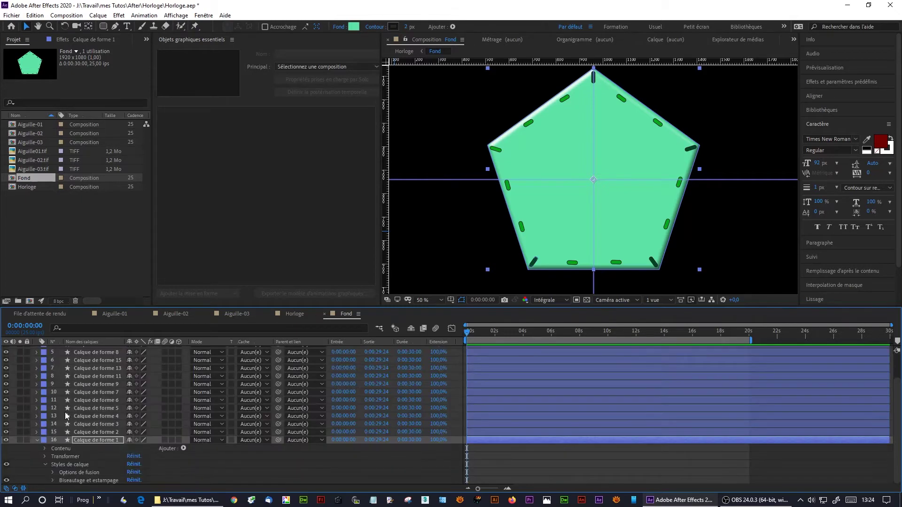
{"action": "right_click", "coordinate": [88, 441]}
{"action": "left_click", "coordinate": [104, 434]}
{"action": "left_click", "coordinate": [117, 440]}
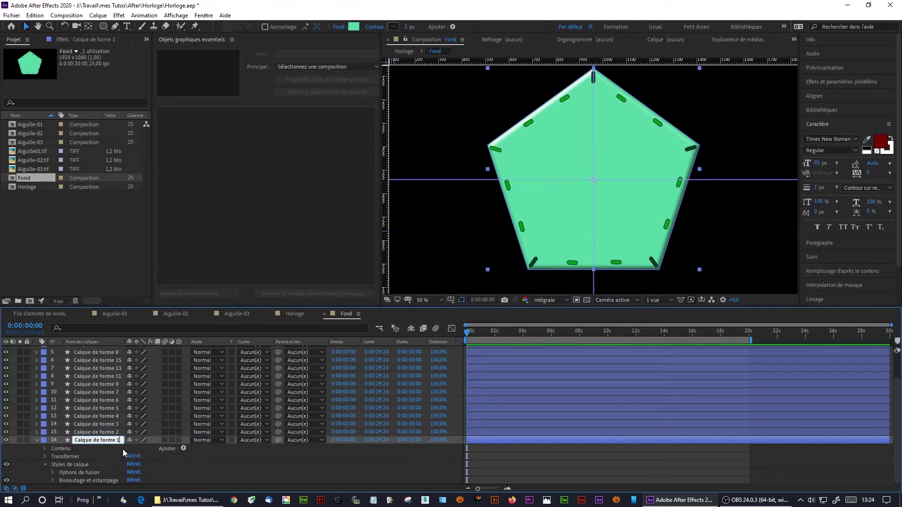
{"action": "type", "text": "Fond"}
{"action": "key", "text": "Return"}
Step: Add Bevel and Emboss to all fifteen dash tick-mark shape layers
{"action": "left_click", "coordinate": [94, 431]}
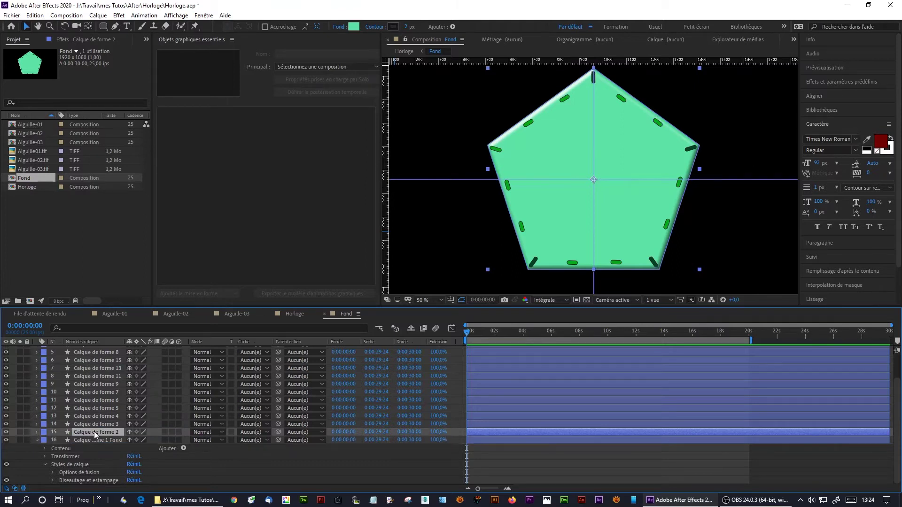
{"action": "scroll", "coordinate": [94, 429], "scroll_direction": "up", "scroll_amount": 2}
{"action": "left_click", "coordinate": [102, 349], "text": "shift"}
{"action": "right_click", "coordinate": [102, 349]}
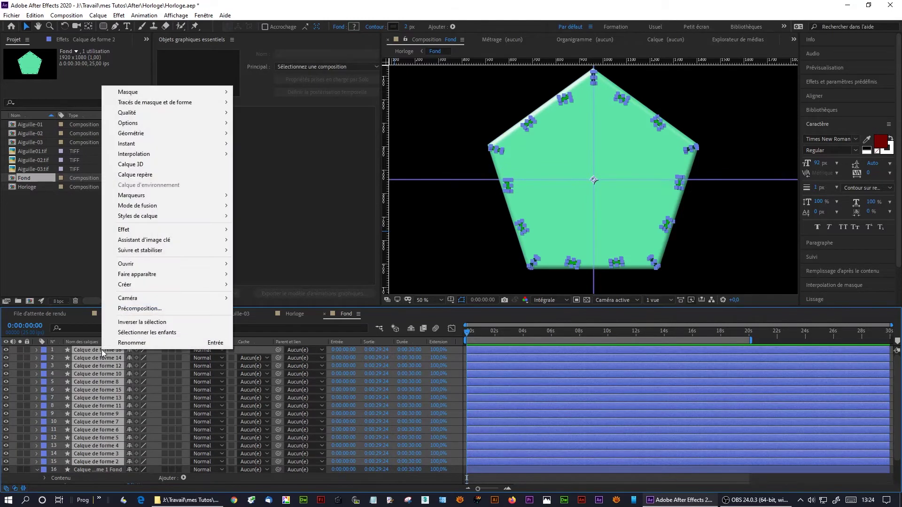
{"action": "mouse_move", "coordinate": [162, 216]}
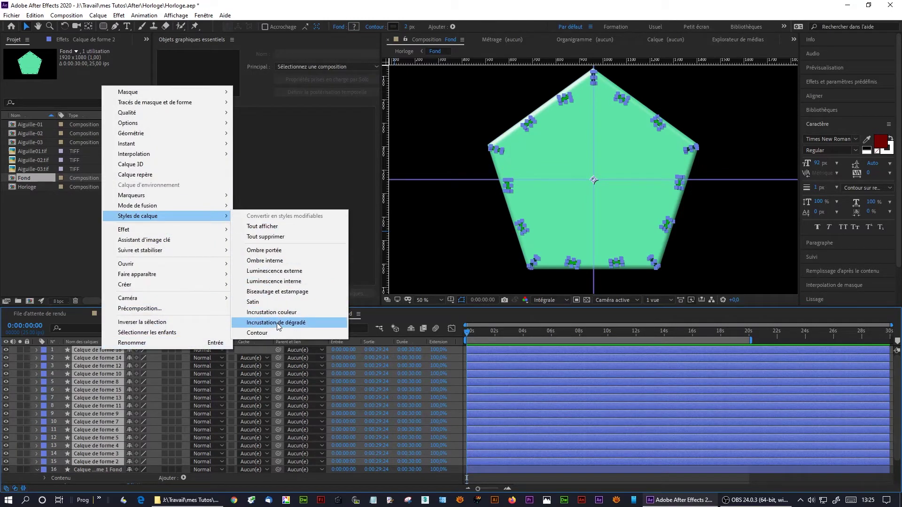
{"action": "left_click", "coordinate": [278, 292]}
{"action": "scroll", "coordinate": [479, 181], "scroll_direction": "up", "scroll_amount": 4}
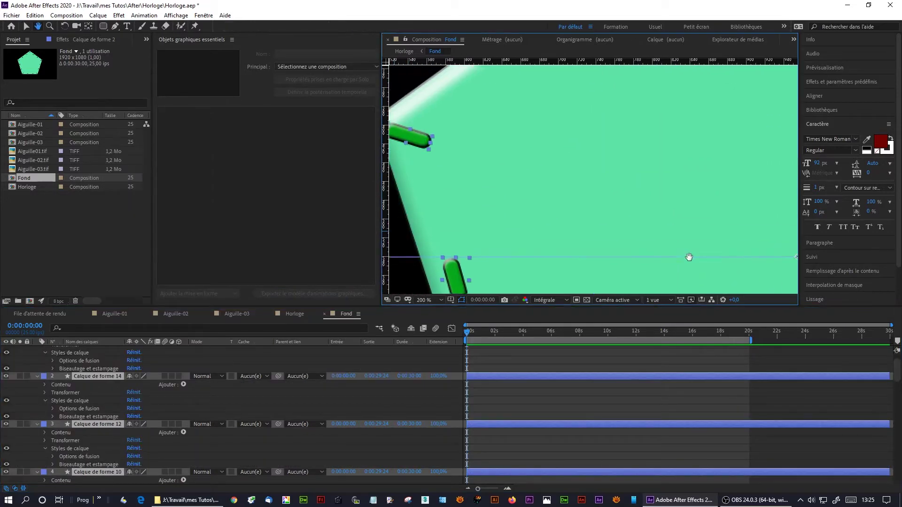
{"action": "left_click_drag", "start_coordinate": [485, 158], "coordinate": [546, 154]}
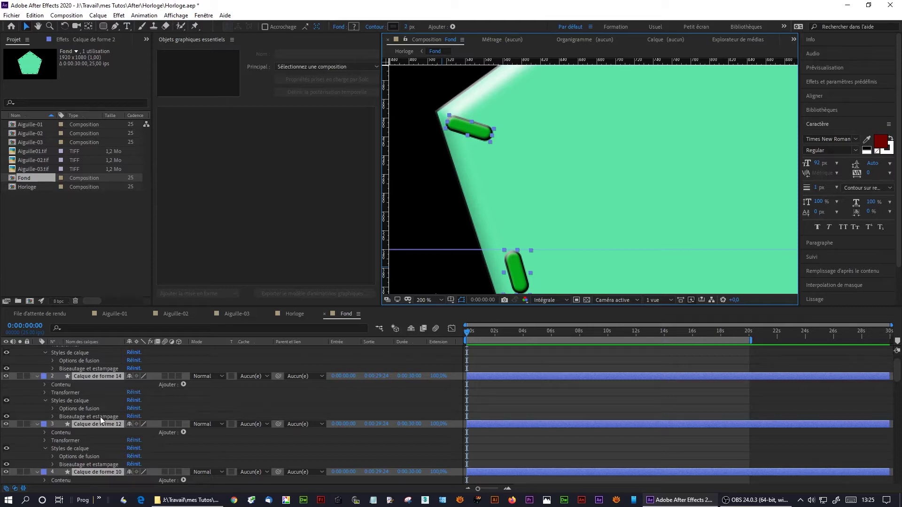
Step: Set the bevel size of one tick-mark shape to 14
{"action": "left_click", "coordinate": [51, 417]}
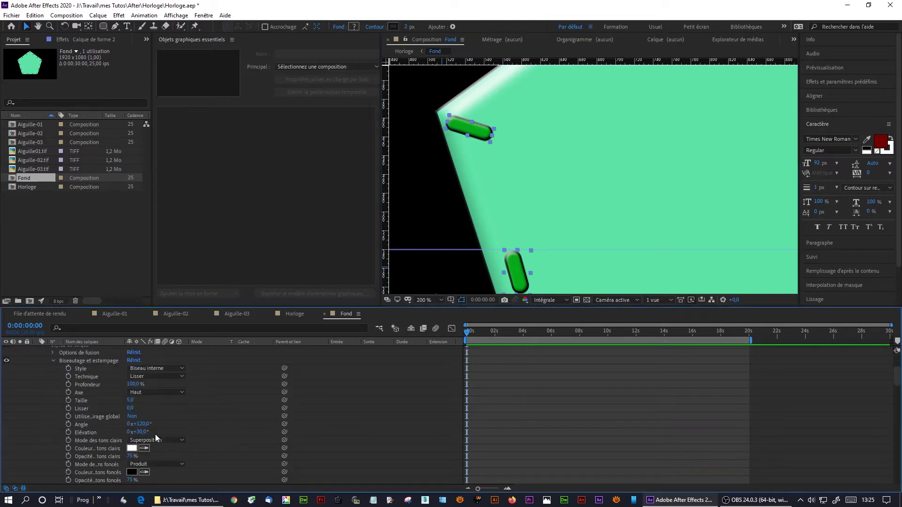
{"action": "left_click_drag", "start_coordinate": [129, 402], "coordinate": [108, 399]}
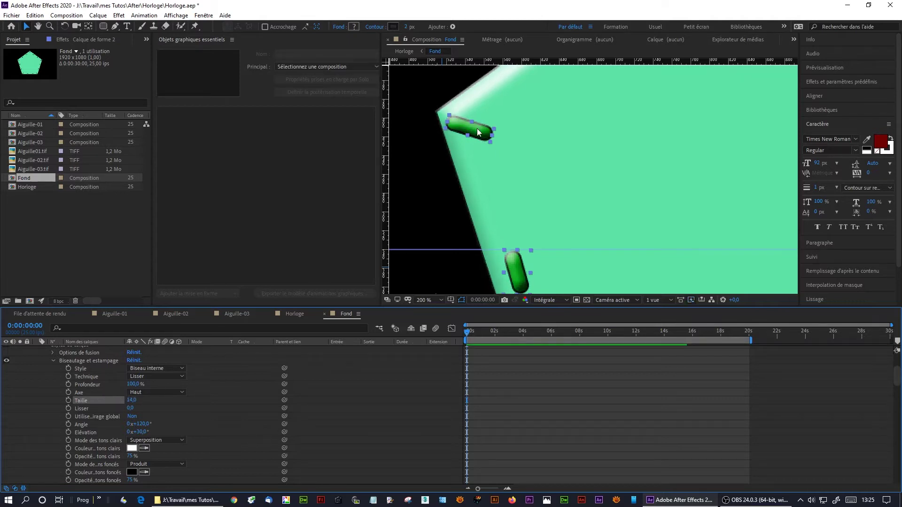
{"action": "scroll", "coordinate": [524, 225], "scroll_direction": "down", "scroll_amount": 2}
{"action": "scroll", "coordinate": [463, 241], "scroll_direction": "down", "scroll_amount": 2}
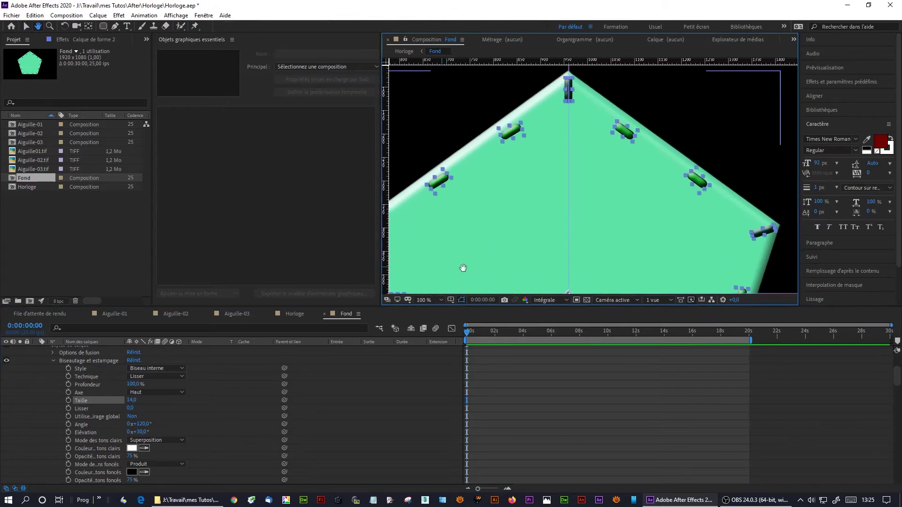
{"action": "scroll", "coordinate": [487, 147], "scroll_direction": "up", "scroll_amount": 2}
Step: In Horloge, select needle layers Aiguille-01 to 03 and bring up their Layer Styles list
{"action": "left_click", "coordinate": [296, 314]}
{"action": "scroll", "coordinate": [477, 237], "scroll_direction": "down", "scroll_amount": 1}
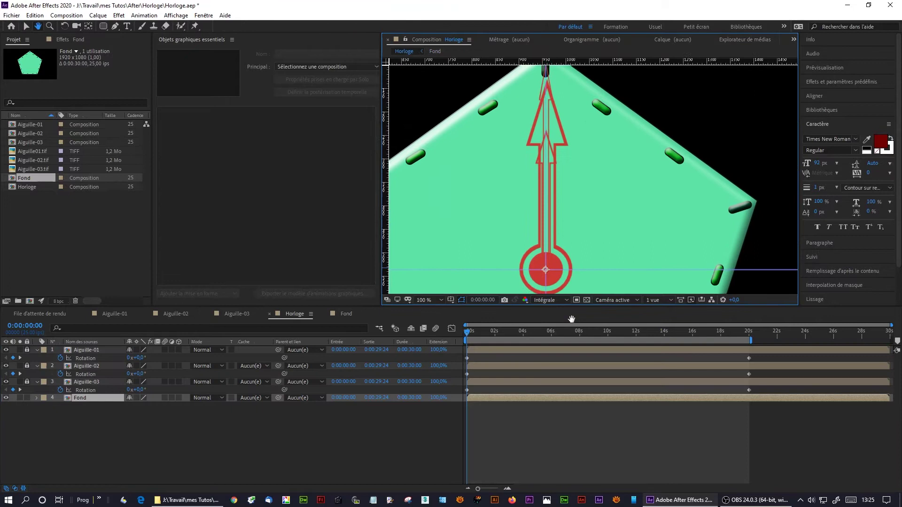
{"action": "scroll", "coordinate": [601, 250], "scroll_direction": "down", "scroll_amount": 1}
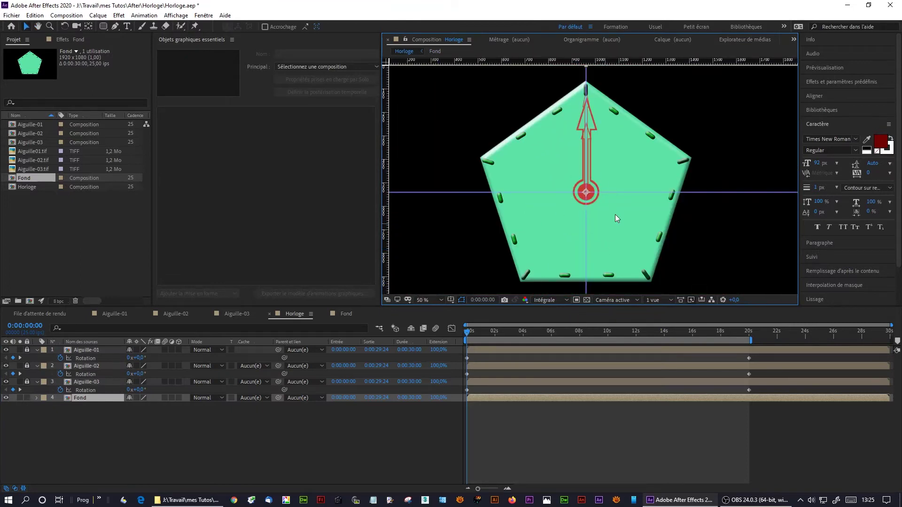
{"action": "left_click", "coordinate": [103, 351]}
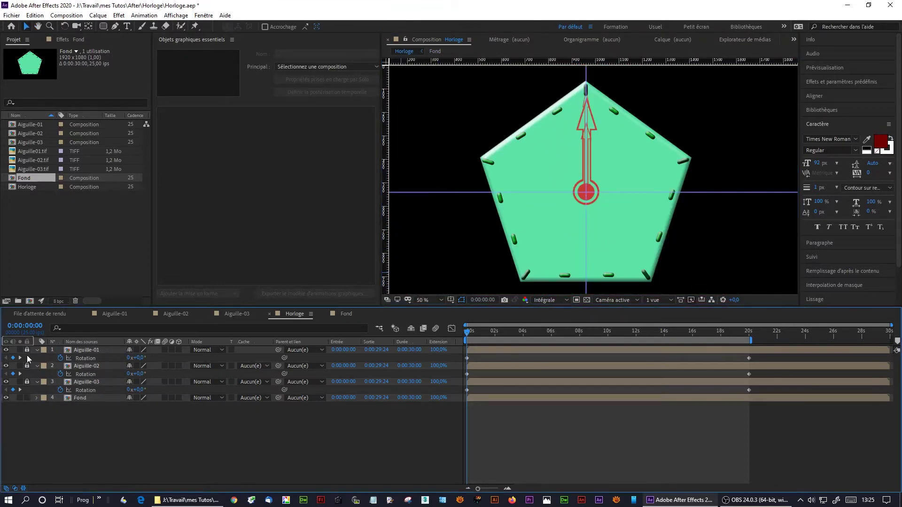
{"action": "left_click", "coordinate": [103, 352]}
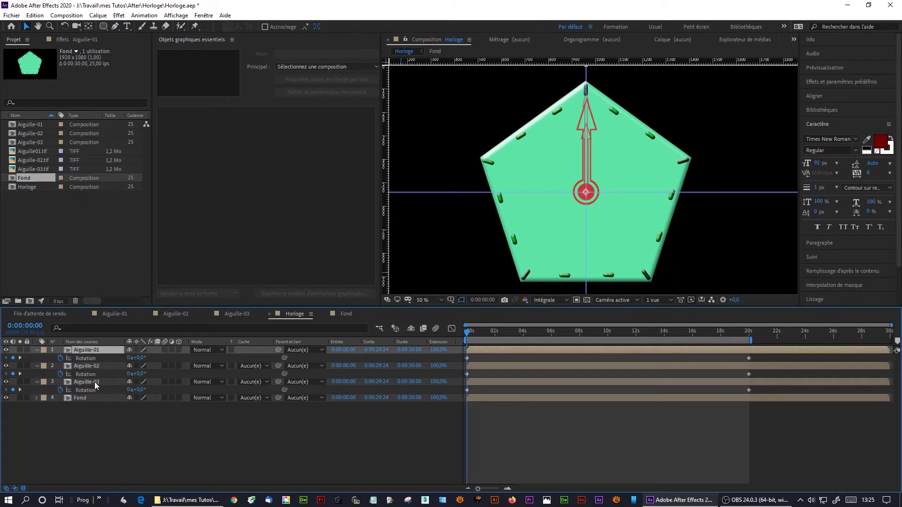
{"action": "left_click", "coordinate": [95, 382], "text": "shift"}
{"action": "right_click", "coordinate": [94, 382]}
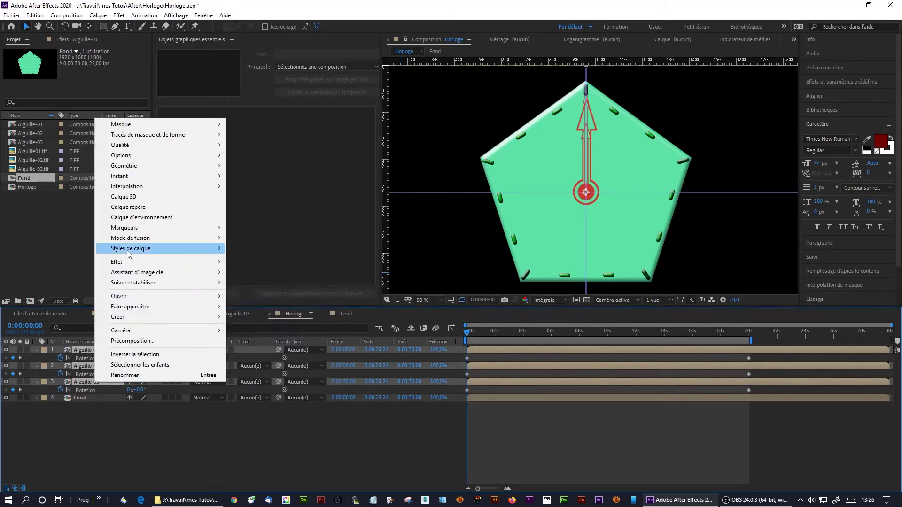
{"action": "mouse_move", "coordinate": [128, 251]}
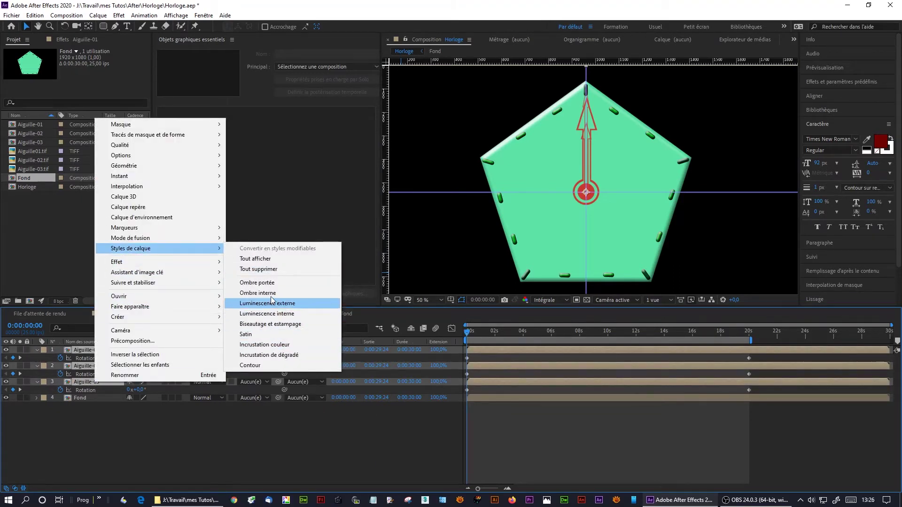
Step: Add a drop shadow to the three needles, with Aiguille-01's distance 0 and size 13, then preview
{"action": "left_click", "coordinate": [263, 283]}
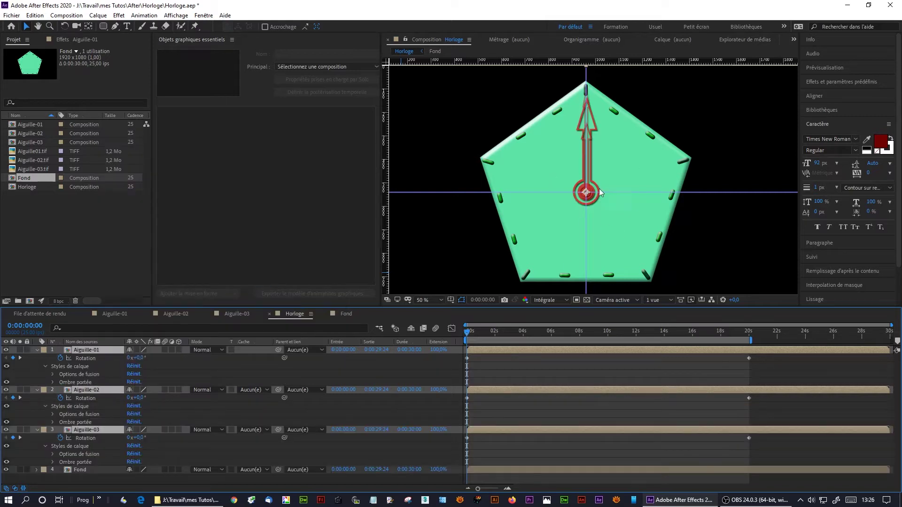
{"action": "key", "text": "period"}
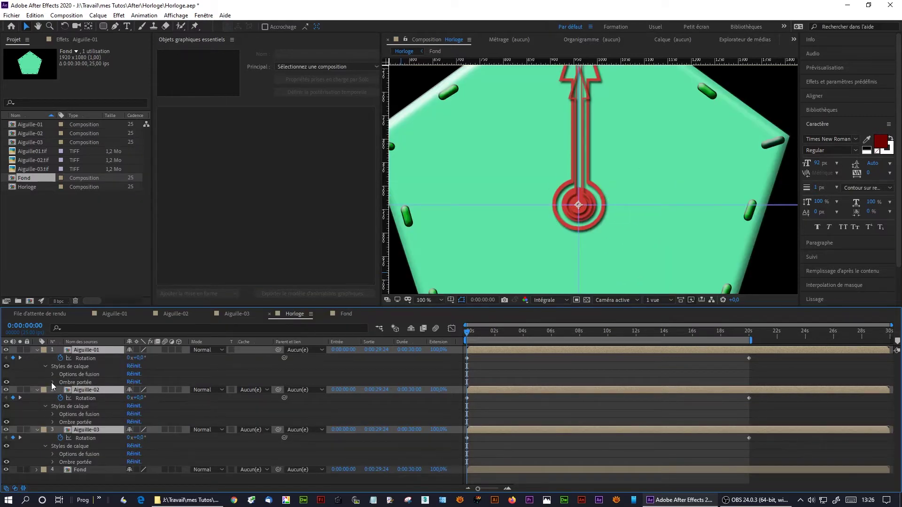
{"action": "left_click", "coordinate": [53, 383]}
{"action": "left_click_drag", "start_coordinate": [130, 430], "coordinate": [139, 445]}
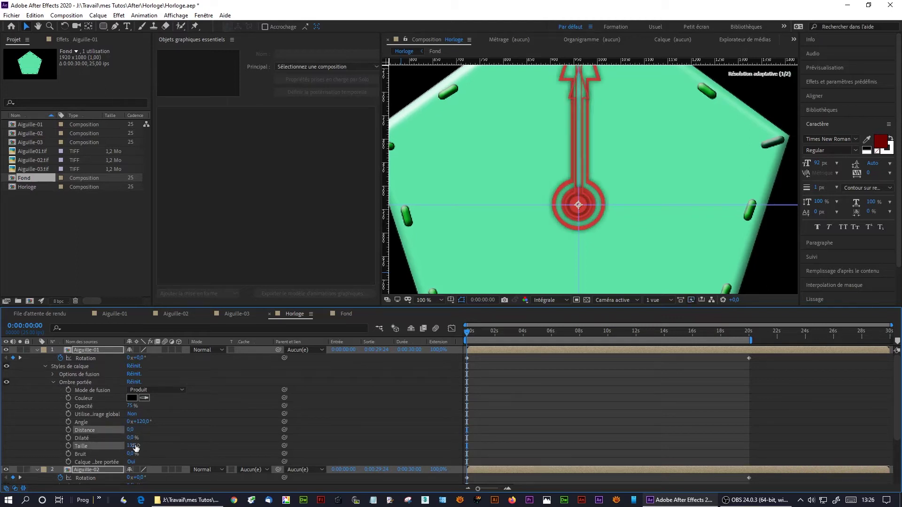
{"action": "key", "text": "space"}
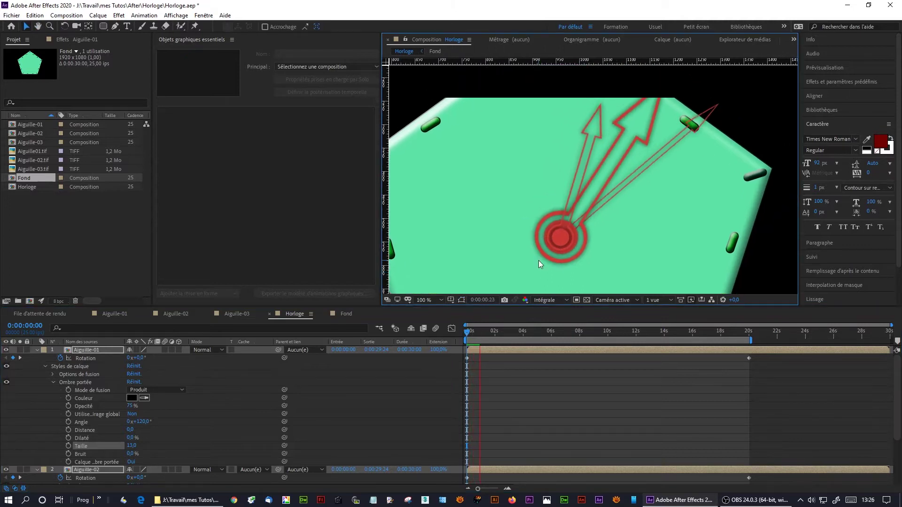
Step: After previewing the clock, import the three forest and landscape JPG photos into the project
{"action": "key", "text": "space"}
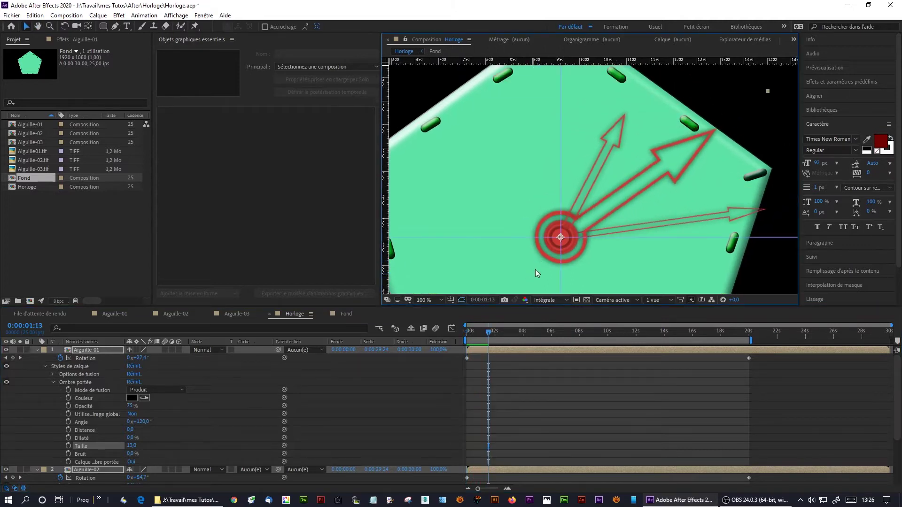
{"action": "key", "text": "space"}
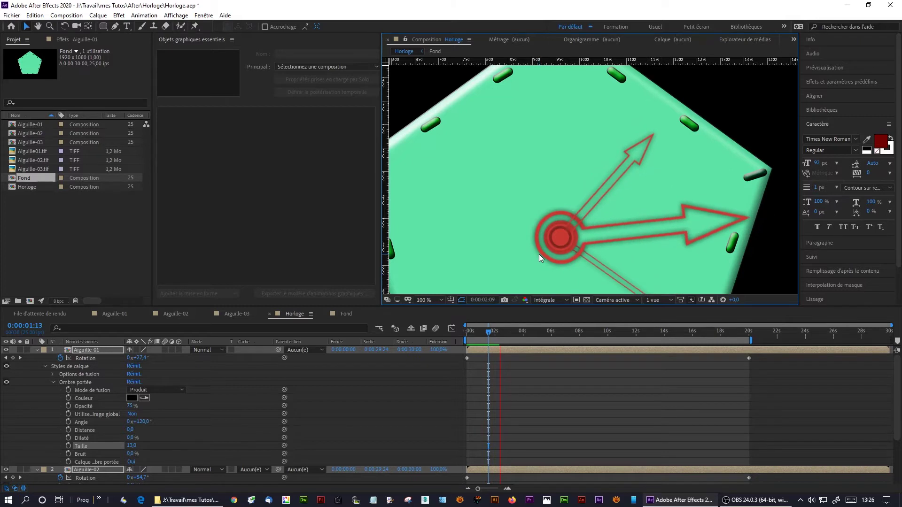
{"action": "key", "text": "comma"}
{"action": "key", "text": "comma"}
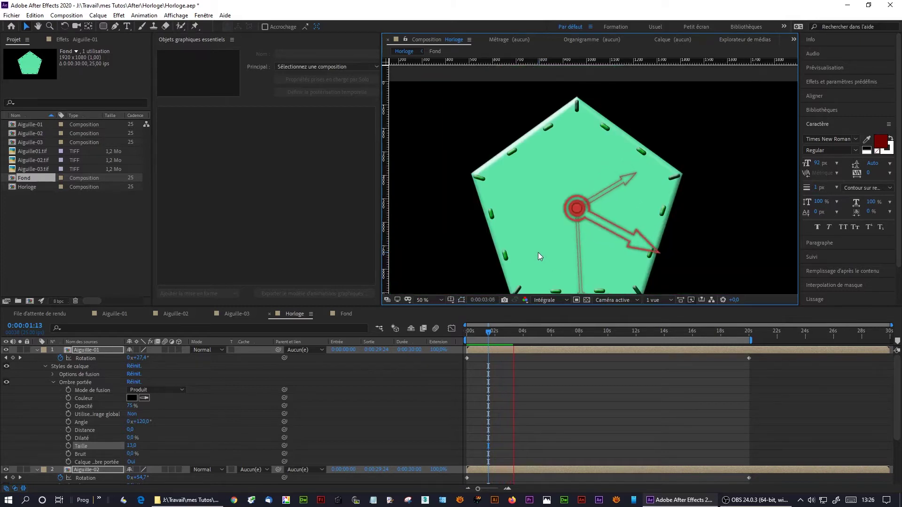
{"action": "key", "text": "comma"}
{"action": "key", "text": "comma"}
{"action": "key", "text": "shift+slash"}
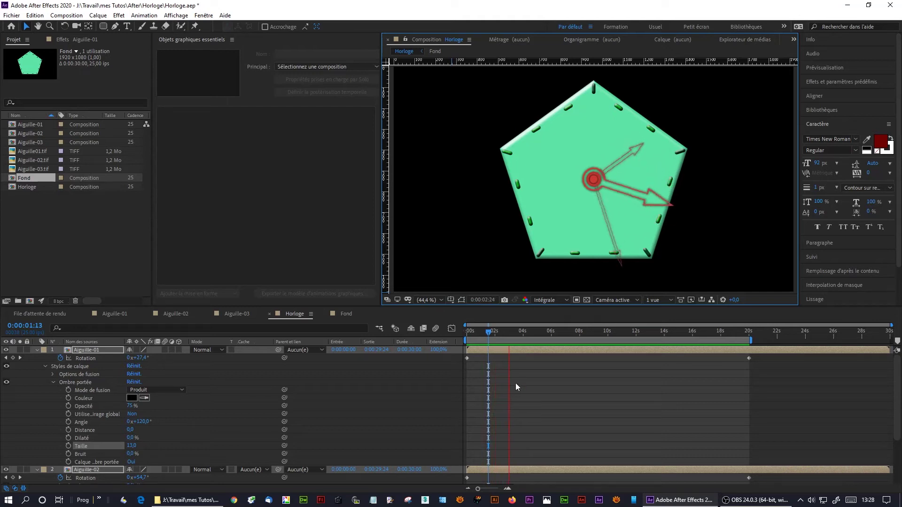
{"action": "left_click", "coordinate": [761, 501]}
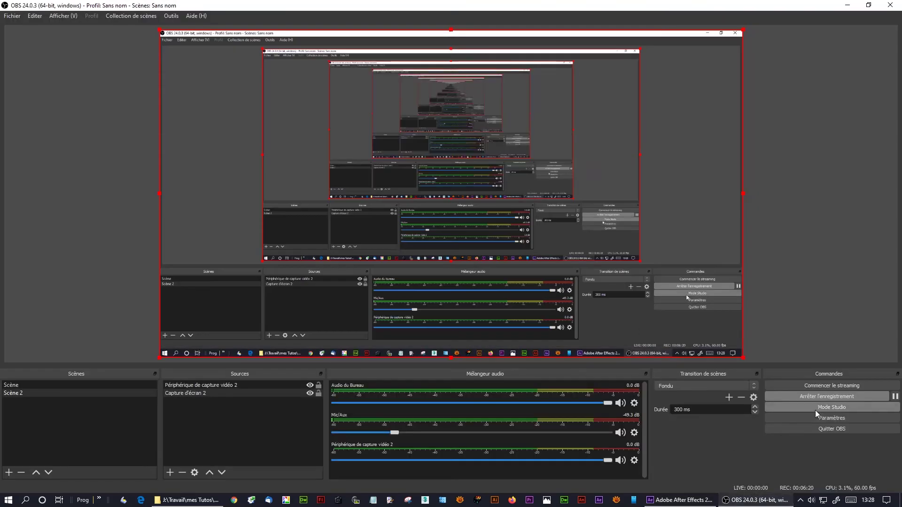
{"action": "left_click", "coordinate": [818, 394]}
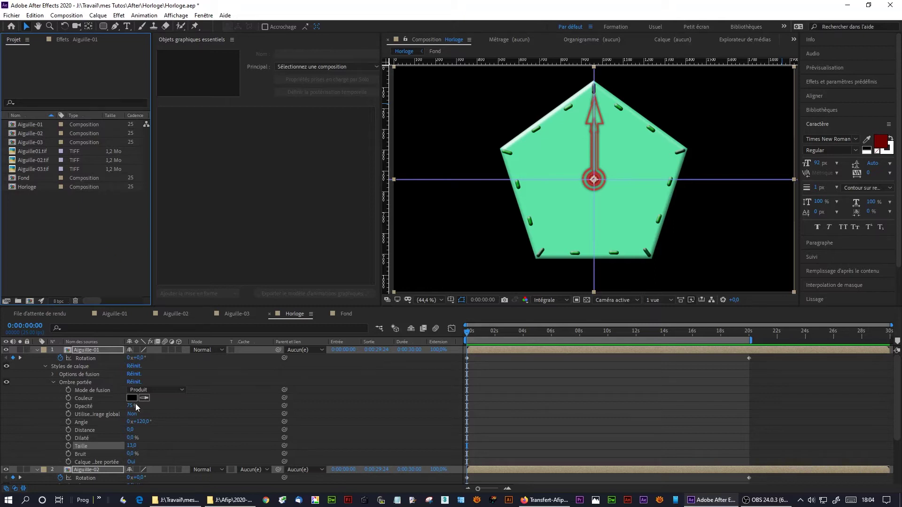
{"action": "left_click", "coordinate": [216, 475]}
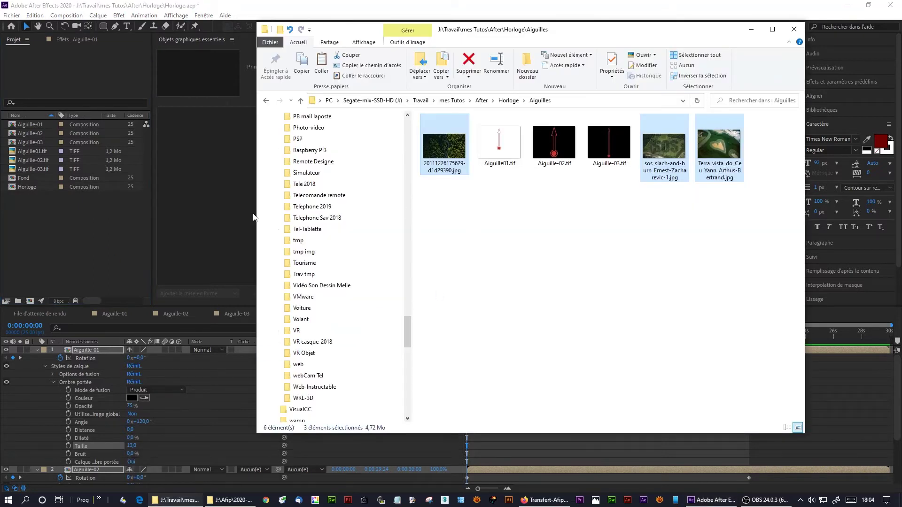
{"action": "left_click_drag", "start_coordinate": [89, 219], "coordinate": [93, 231]}
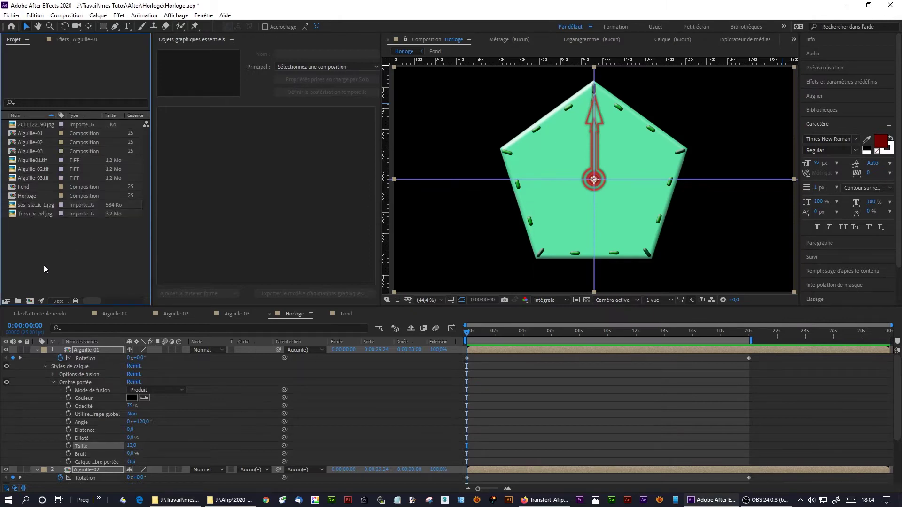
Step: Create a new 1920×1080 composition named Photo-01
{"action": "left_click", "coordinate": [30, 302]}
{"action": "type", "text": "Photo-01"}
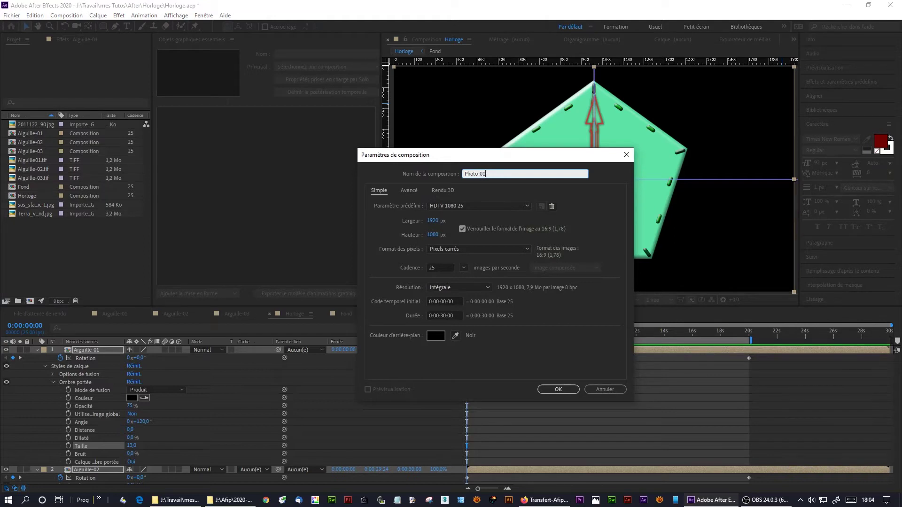
{"action": "key", "text": "Return"}
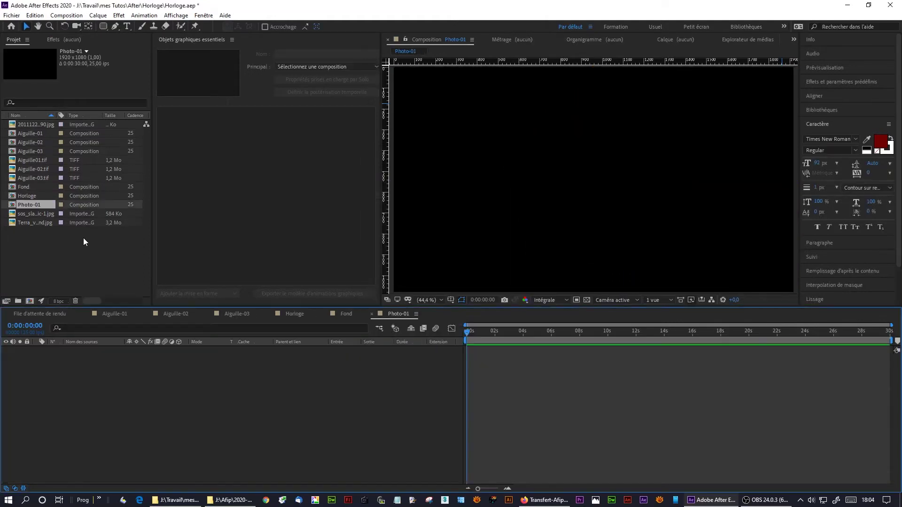
Step: Add the forest photo as a layer in Photo-01 and set the viewer zoom to Fit
{"action": "left_click", "coordinate": [19, 223]}
{"action": "left_click_drag", "start_coordinate": [32, 124], "coordinate": [64, 371]}
{"action": "key", "text": "comma"}
{"action": "key", "text": "comma"}
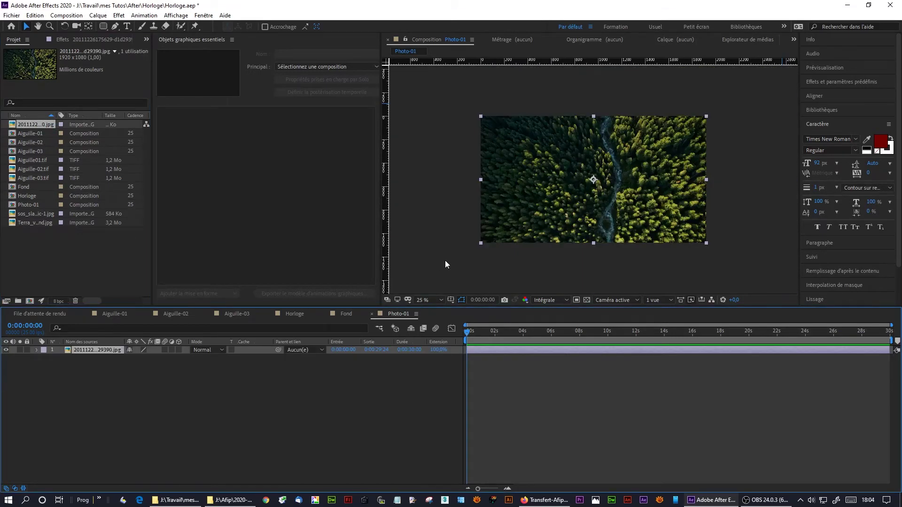
{"action": "left_click", "coordinate": [441, 301]}
{"action": "left_click", "coordinate": [441, 311]}
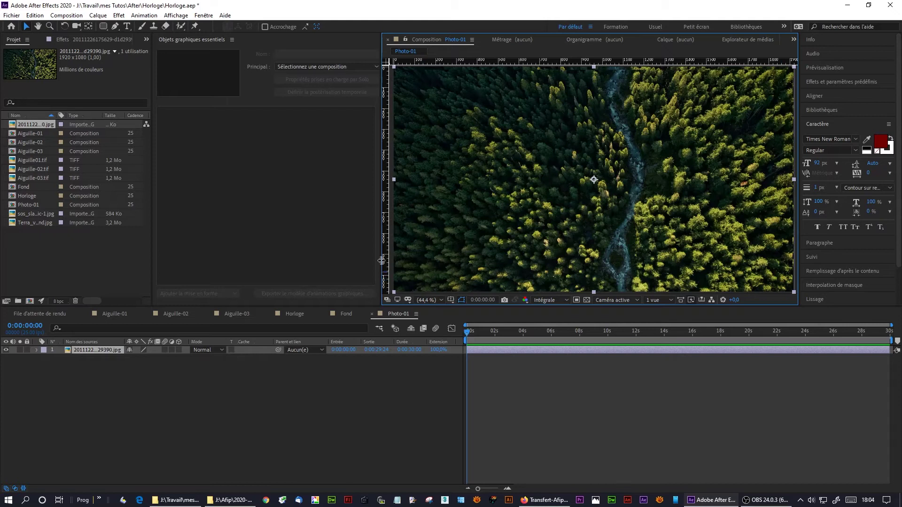
Step: Close the Essential Graphics panel and enlarge the composition viewer
{"action": "right_click", "coordinate": [193, 38]}
{"action": "left_click", "coordinate": [230, 43]}
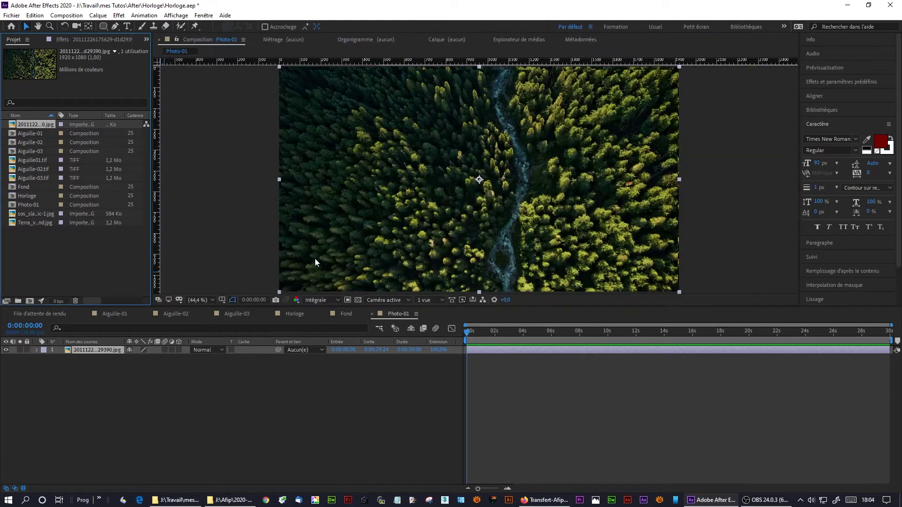
{"action": "left_click_drag", "start_coordinate": [377, 306], "coordinate": [392, 340]}
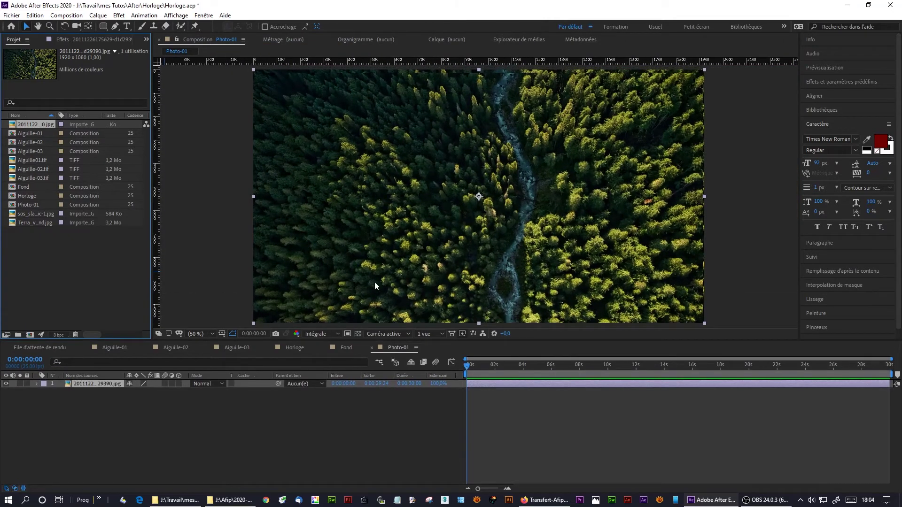
Step: End the work area at 0:00:19:24 and set the forest photo's transform keyframes there
{"action": "left_click", "coordinate": [46, 392]}
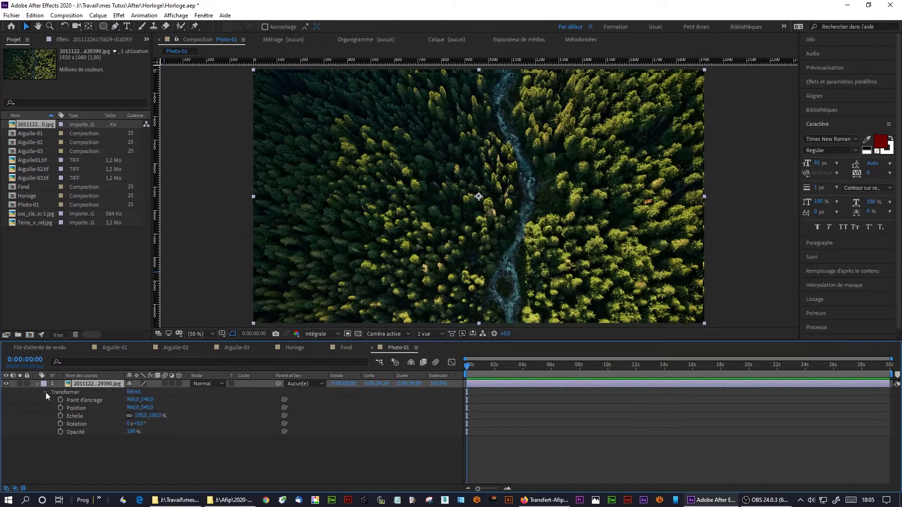
{"action": "left_click", "coordinate": [749, 369]}
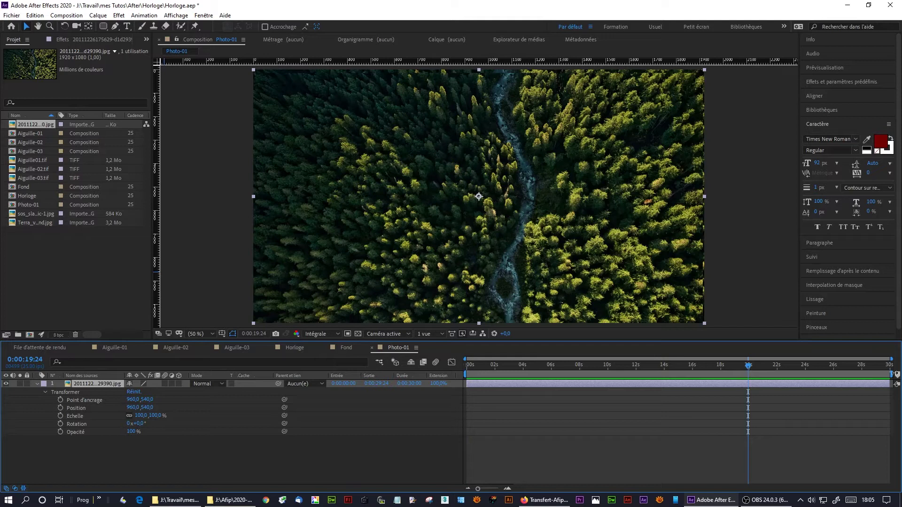
{"action": "key", "text": "n"}
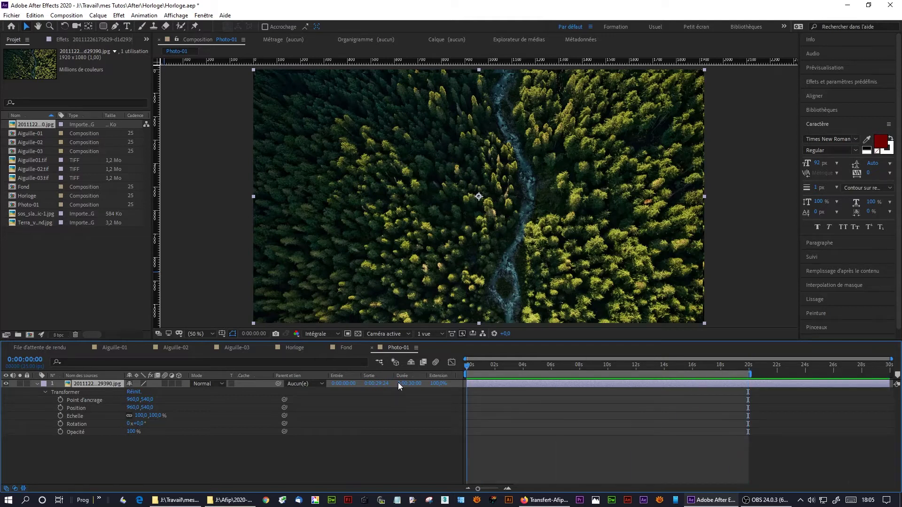
{"action": "left_click", "coordinate": [60, 416]}
{"action": "left_click", "coordinate": [60, 424]}
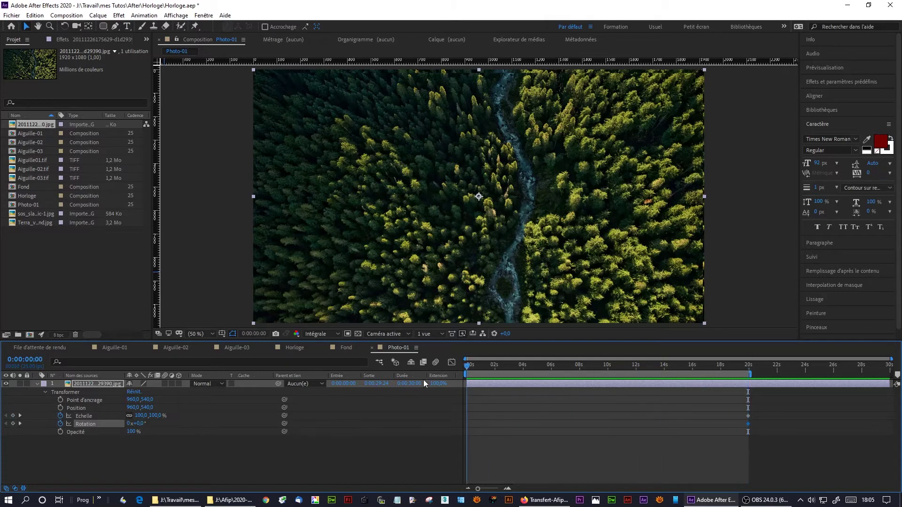
Step: Scale the photo to 439% at the start, reposition it, and preview the zoom-out pan
{"action": "left_click_drag", "start_coordinate": [150, 416], "coordinate": [334, 345]}
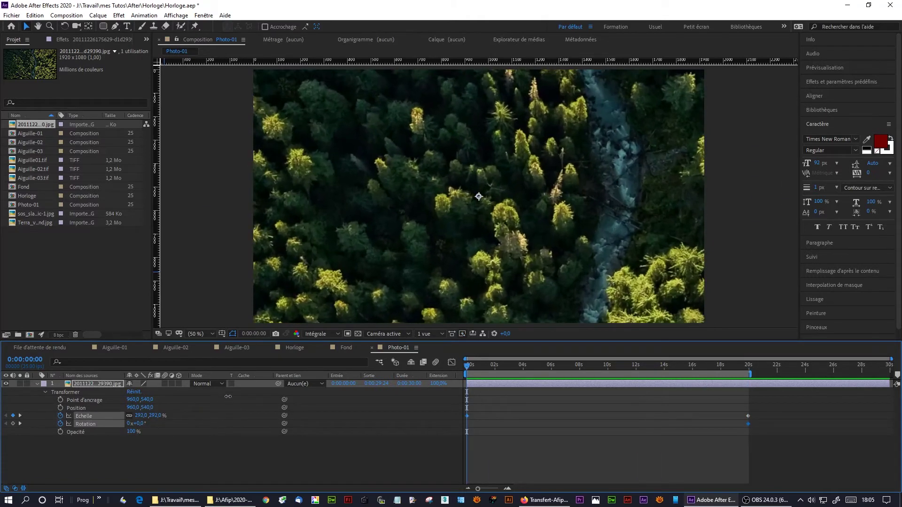
{"action": "left_click_drag", "start_coordinate": [590, 263], "coordinate": [394, 256]}
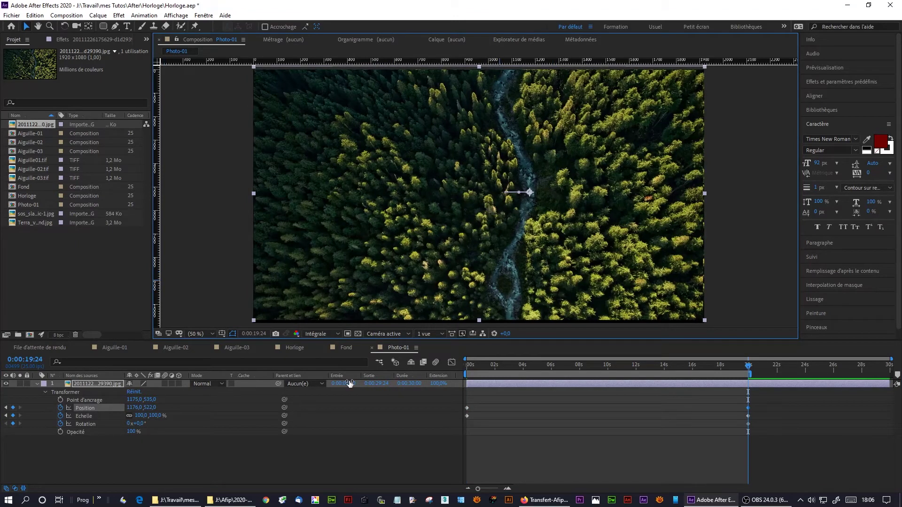
{"action": "left_click_drag", "start_coordinate": [750, 371], "coordinate": [548, 371]}
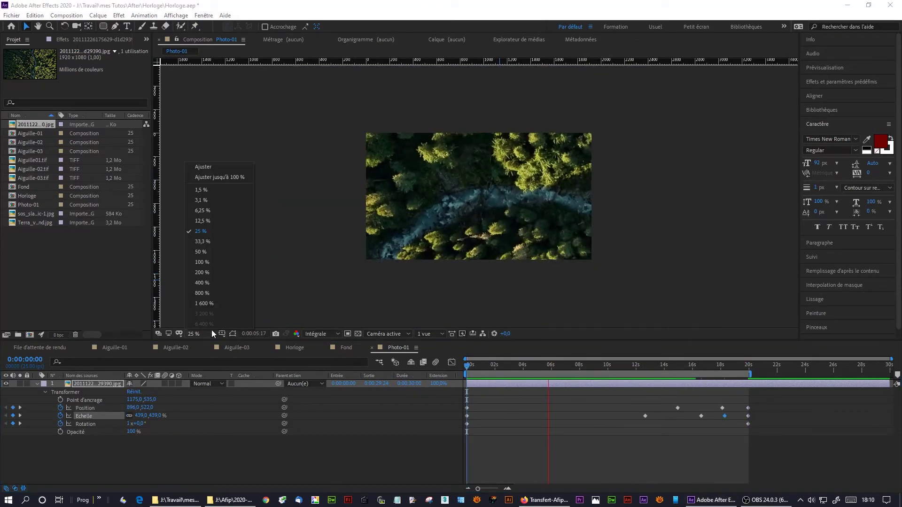
{"action": "key", "text": "period"}
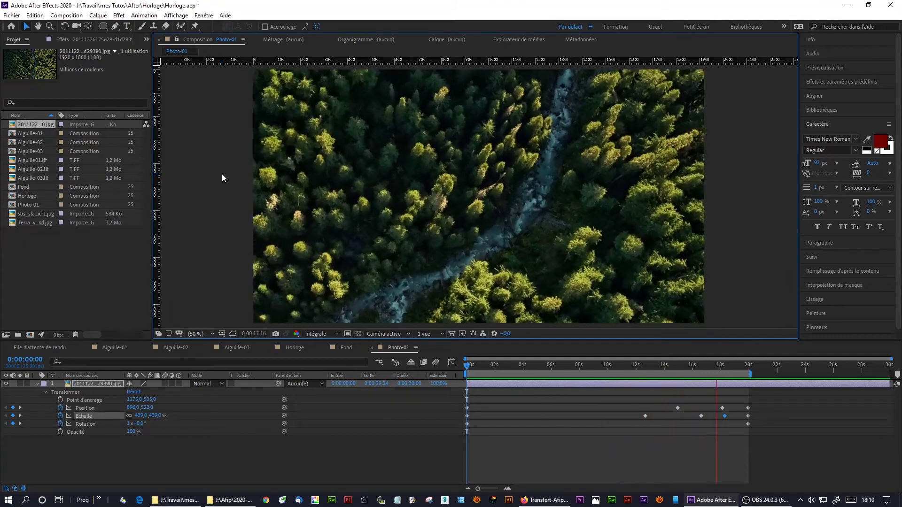
{"action": "key", "text": "space"}
{"action": "key", "text": "comma"}
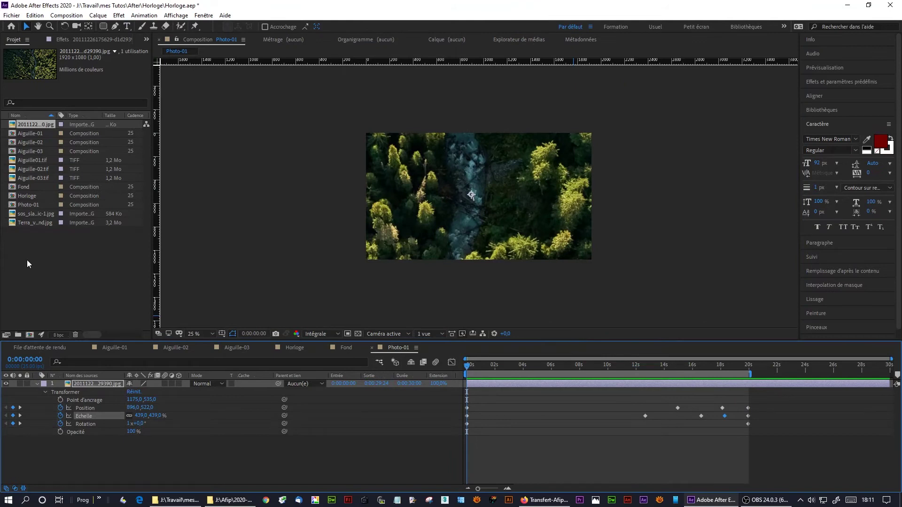
{"action": "left_click", "coordinate": [27, 265]}
{"action": "left_click", "coordinate": [13, 200]}
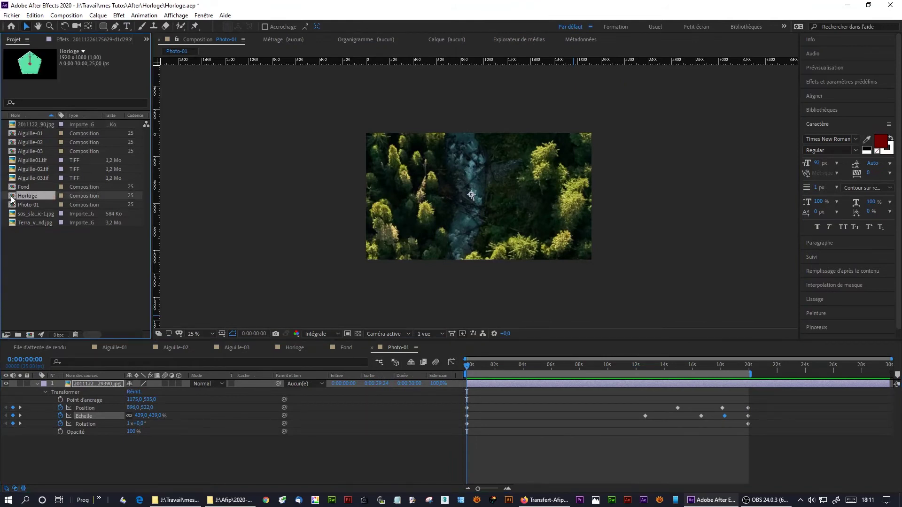
Step: Place Horloge above the forest photo in Photo-01 and scale it to about 28%
{"action": "left_click_drag", "start_coordinate": [61, 374], "coordinate": [67, 383]}
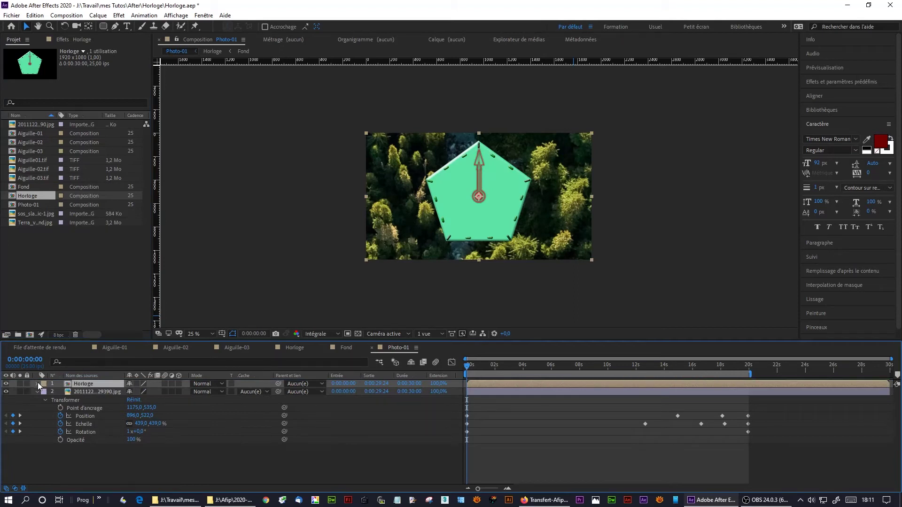
{"action": "left_click", "coordinate": [38, 384]}
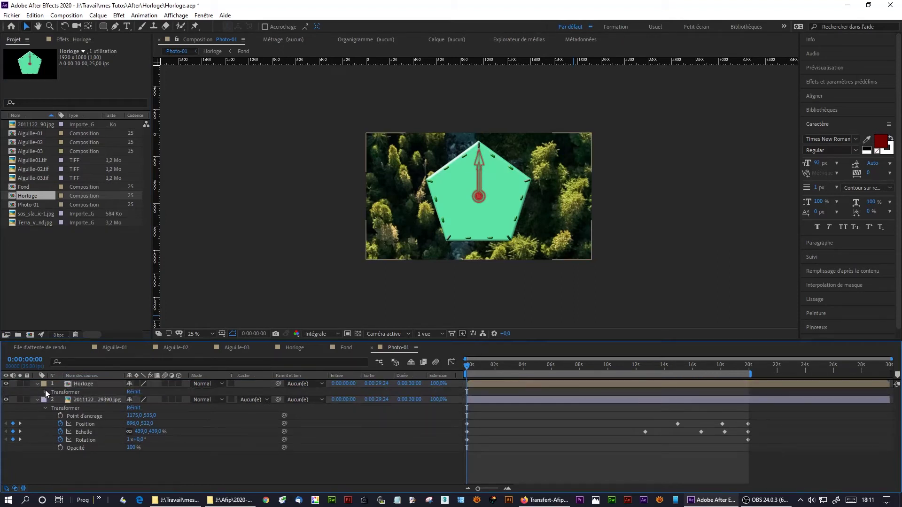
{"action": "left_click", "coordinate": [45, 392]}
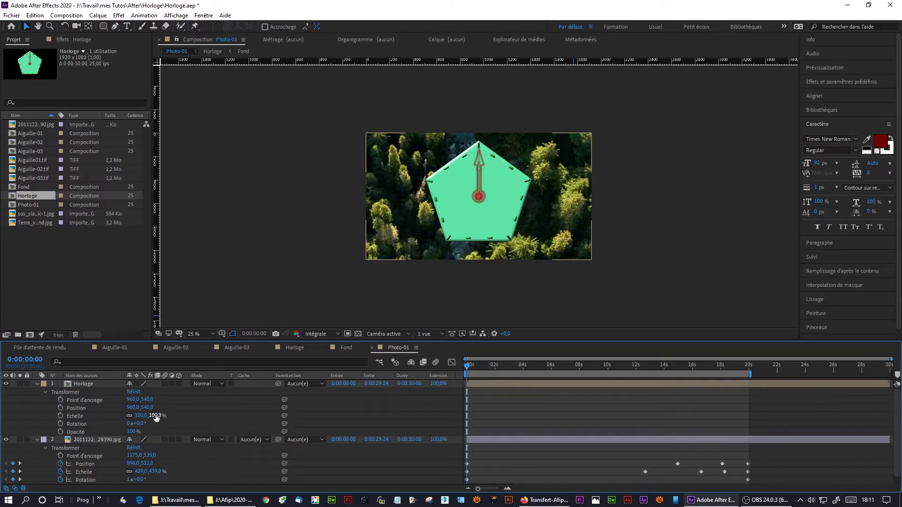
{"action": "left_click_drag", "start_coordinate": [156, 417], "coordinate": [122, 415]}
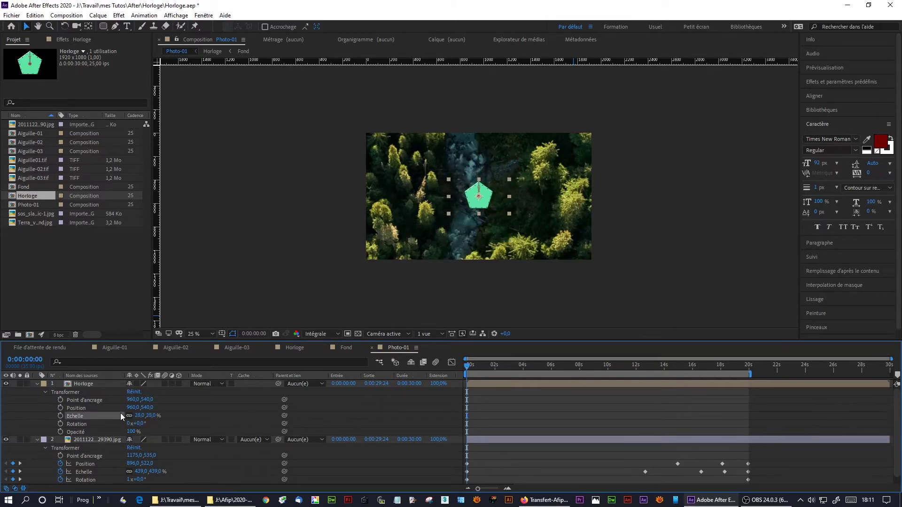
{"action": "left_click", "coordinate": [84, 384]}
{"action": "left_click", "coordinate": [60, 416]}
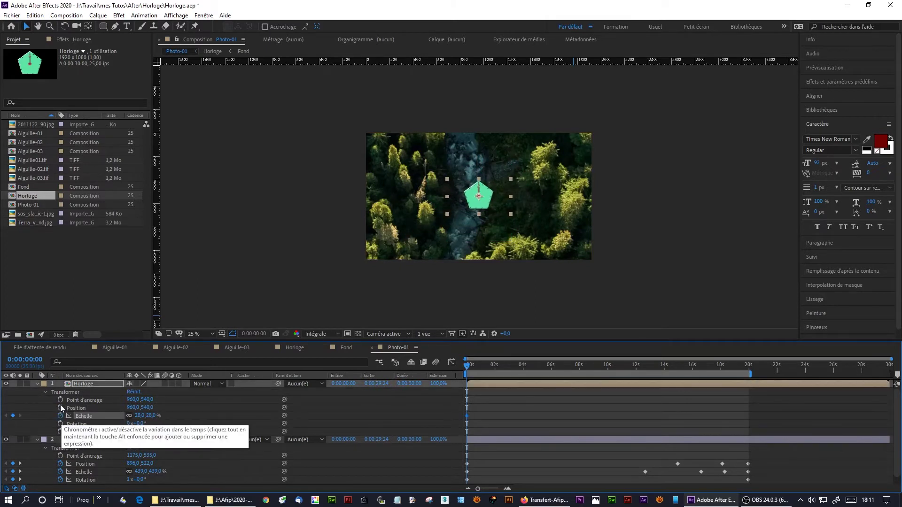
Step: Keyframe the clock moving upper left, lower left, lower right, then upper right by six seconds
{"action": "left_click", "coordinate": [60, 408]}
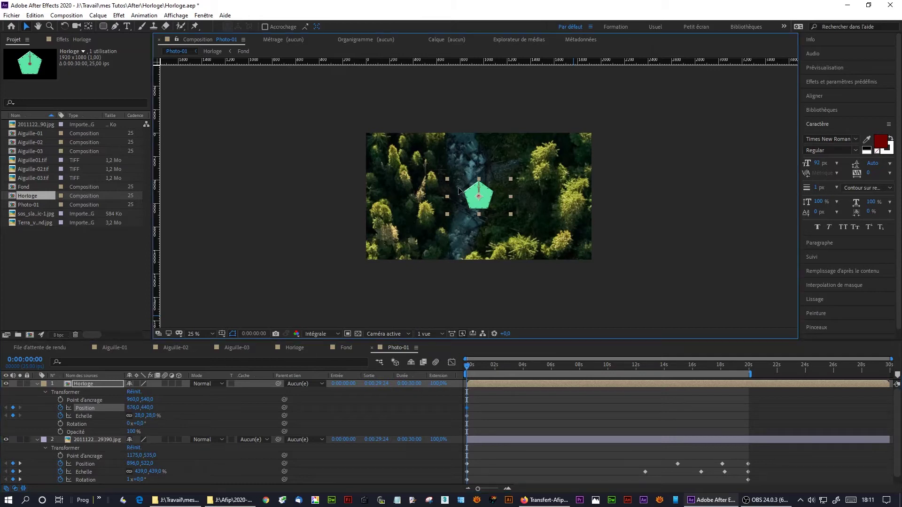
{"action": "left_click_drag", "start_coordinate": [479, 200], "coordinate": [406, 163]}
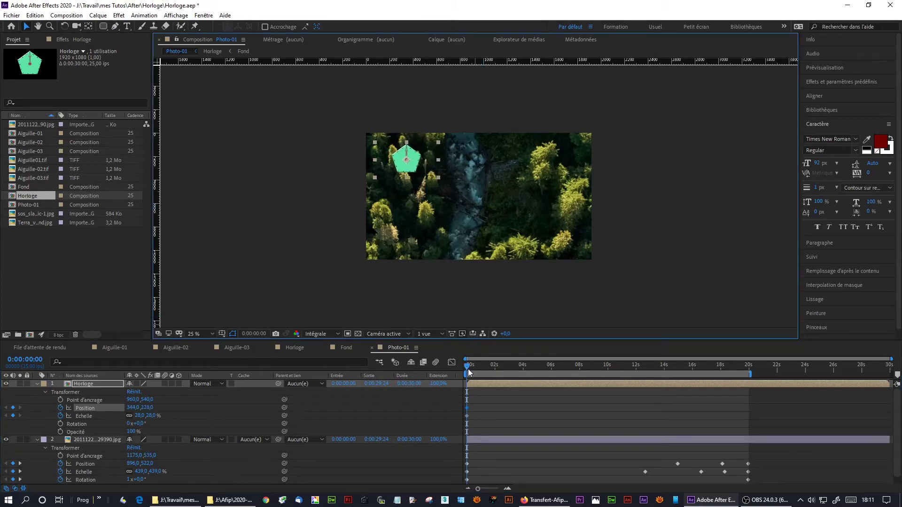
{"action": "left_click_drag", "start_coordinate": [468, 373], "coordinate": [494, 366]}
{"action": "left_click_drag", "start_coordinate": [397, 165], "coordinate": [397, 238]}
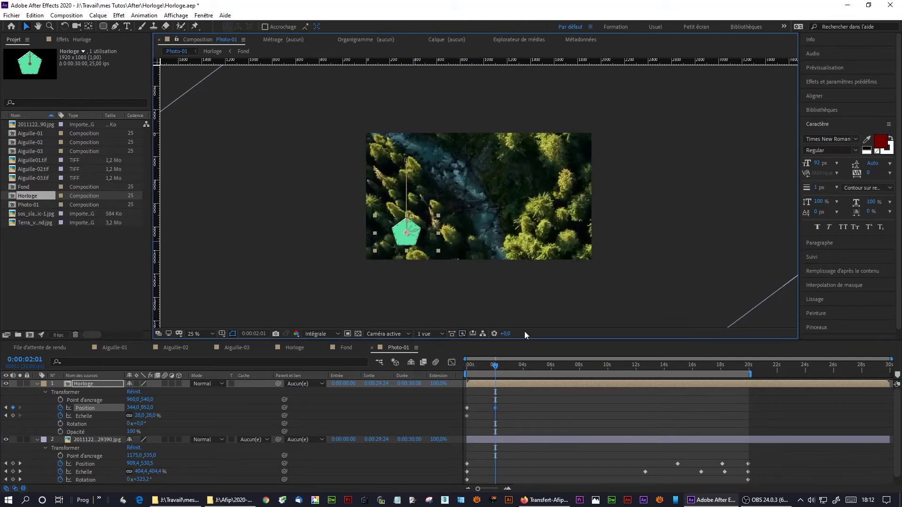
{"action": "left_click", "coordinate": [522, 366]}
{"action": "mouse_move", "coordinate": [405, 240]}
{"action": "left_mouse_down"}
{"action": "mouse_move", "coordinate": [539, 240]}
{"action": "mouse_move", "coordinate": [537, 246]}
{"action": "mouse_move", "coordinate": [544, 175]}
{"action": "mouse_move", "coordinate": [402, 163]}
{"action": "left_mouse_up"}
{"action": "left_click", "coordinate": [552, 366]}
{"action": "left_click", "coordinate": [580, 365]}
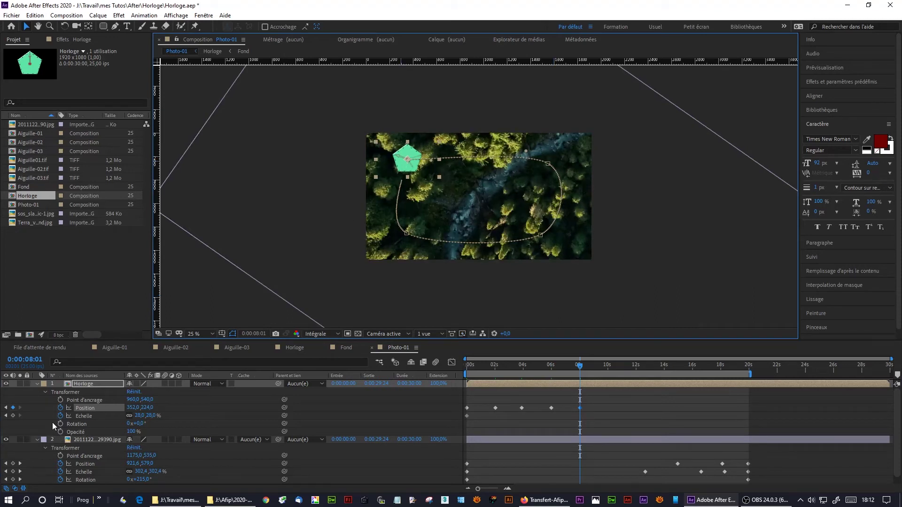
Step: Bring the clock to the photo centre at 9:13 and scale it up to 70%
{"action": "left_click", "coordinate": [12, 416]}
{"action": "left_click_drag", "start_coordinate": [573, 365], "coordinate": [602, 364]}
{"action": "mouse_move", "coordinate": [419, 171]}
{"action": "left_mouse_down"}
{"action": "mouse_move", "coordinate": [486, 216]}
{"action": "mouse_move", "coordinate": [494, 210]}
{"action": "left_mouse_up"}
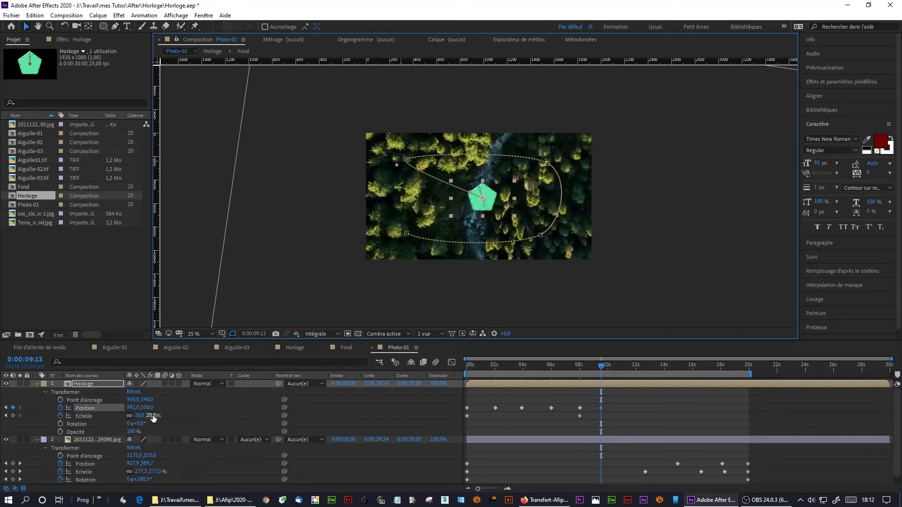
{"action": "left_click_drag", "start_coordinate": [152, 415], "coordinate": [164, 408]}
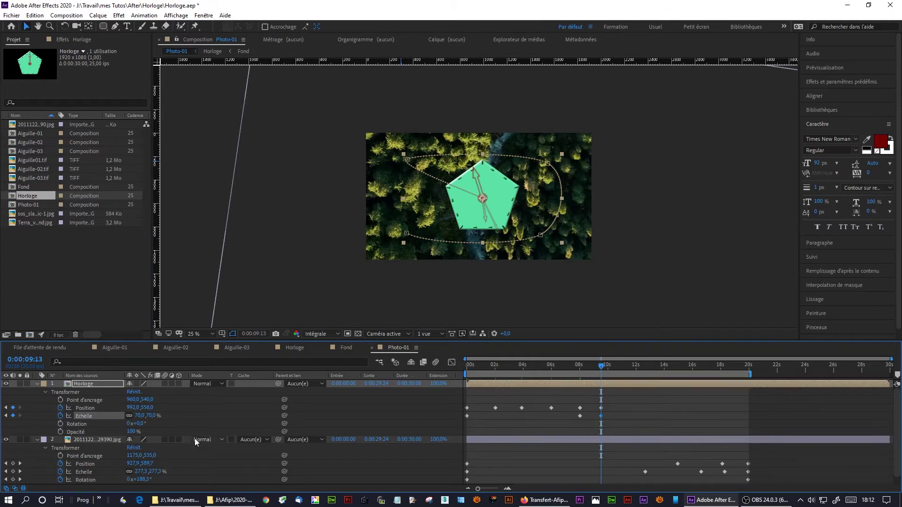
Step: Add rotation keyframes up to 12 seconds for two full spins and review the animation at 50%
{"action": "left_click", "coordinate": [60, 425]}
{"action": "left_click_drag", "start_coordinate": [600, 369], "coordinate": [637, 371]}
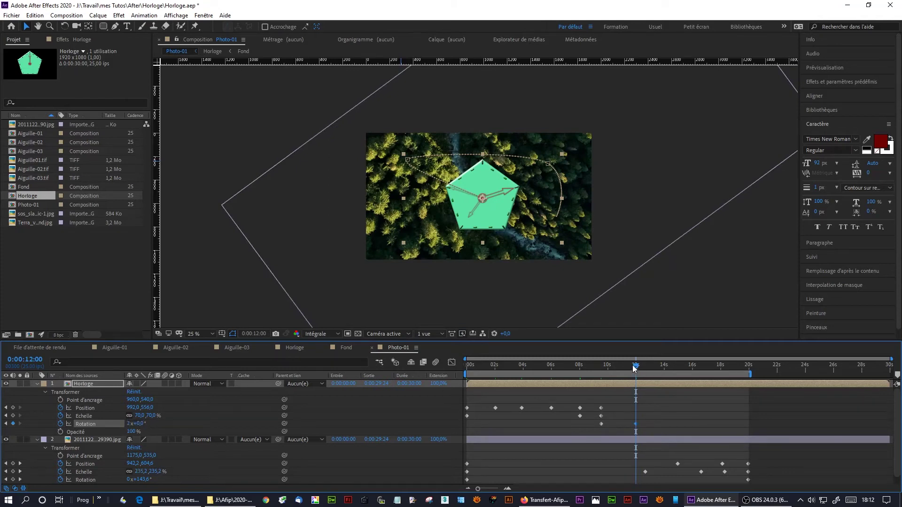
{"action": "left_click_drag", "start_coordinate": [638, 370], "coordinate": [466, 369]}
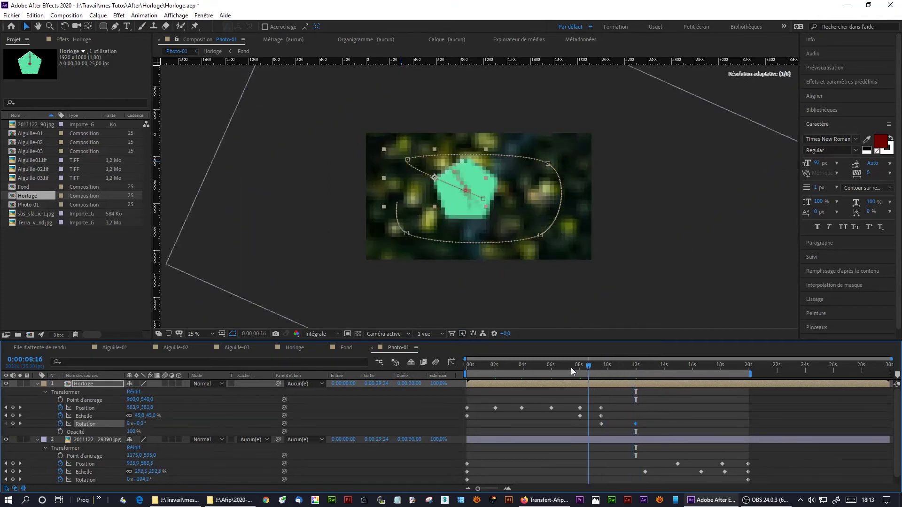
{"action": "left_click", "coordinate": [194, 334]}
{"action": "left_click", "coordinate": [221, 177]}
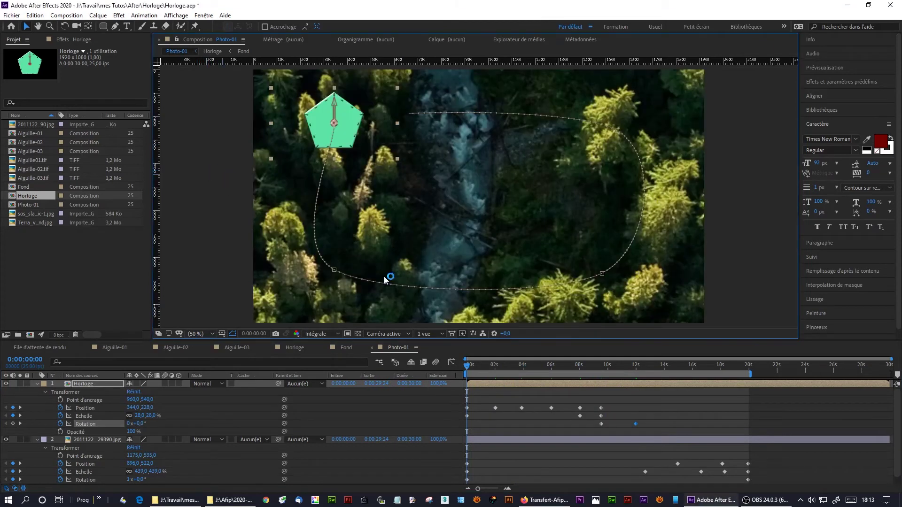
{"action": "left_click_drag", "start_coordinate": [468, 368], "coordinate": [626, 339]}
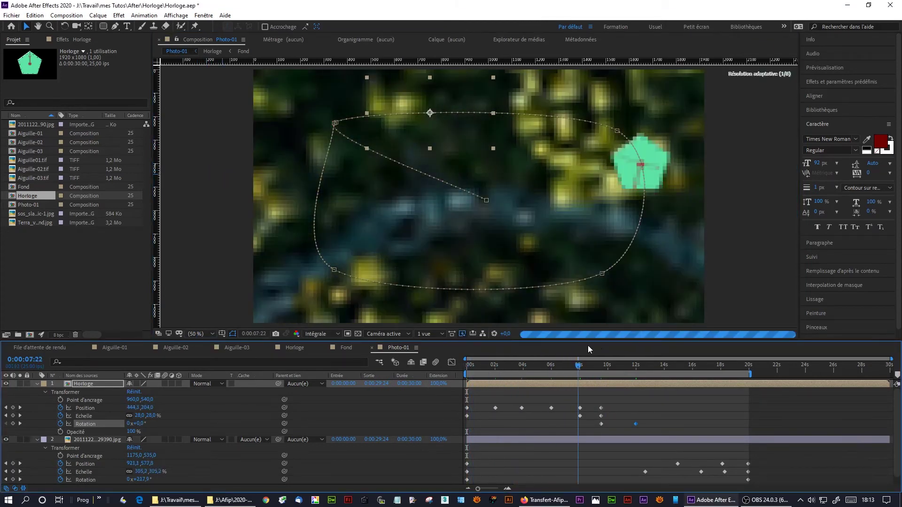
{"action": "left_click_drag", "start_coordinate": [626, 339], "coordinate": [637, 345]}
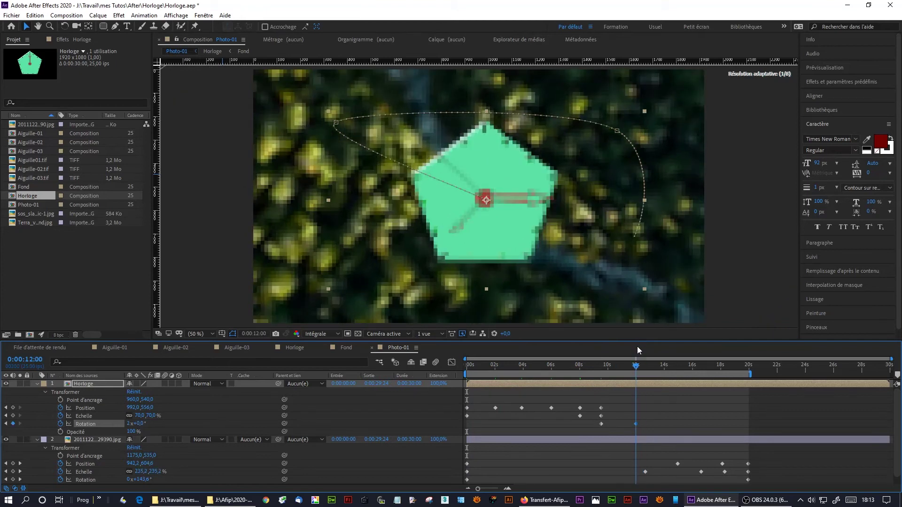
{"action": "left_click_drag", "start_coordinate": [483, 374], "coordinate": [636, 366]}
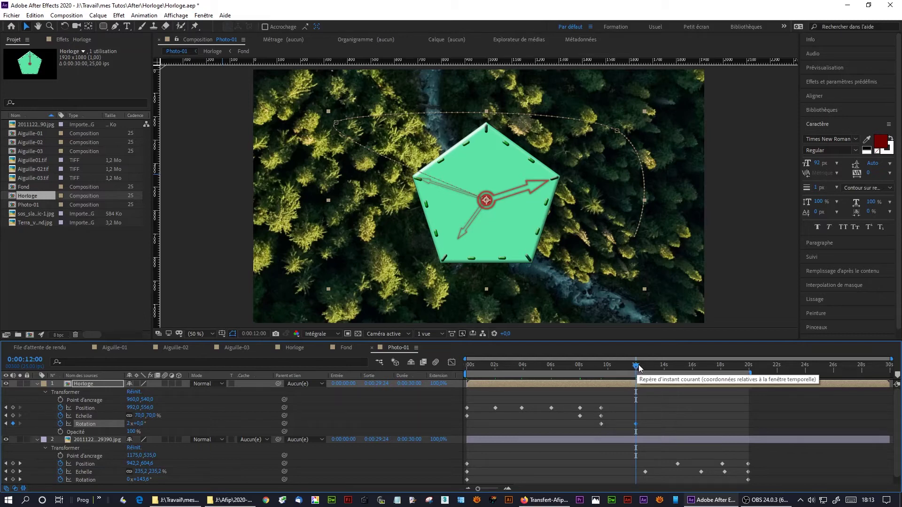
{"action": "left_click_drag", "start_coordinate": [637, 367], "coordinate": [636, 373]}
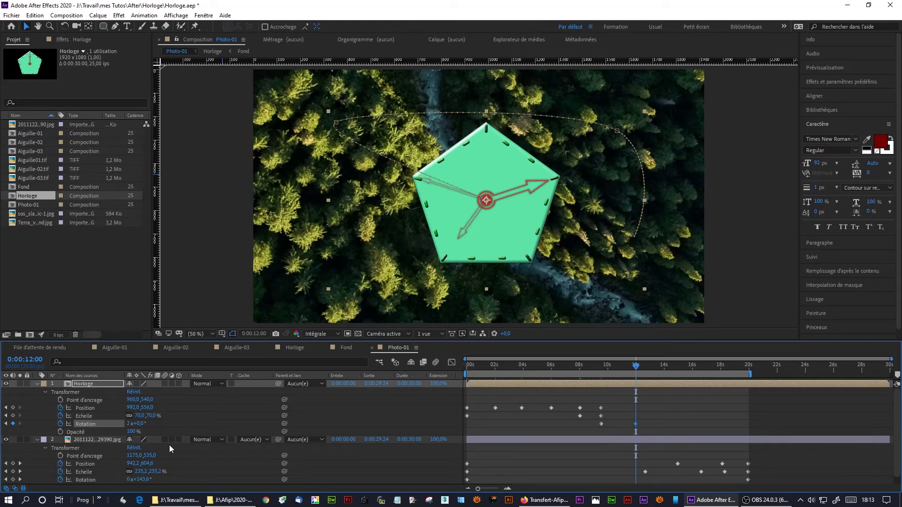
{"action": "left_click", "coordinate": [81, 383]}
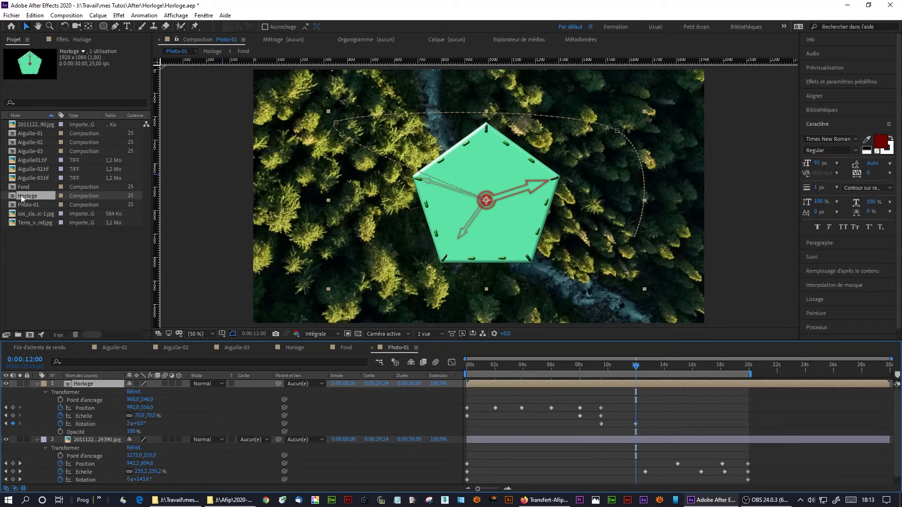
Step: Add a second Horloge layer parented to layer 2 Horloge, offset to its right
{"action": "left_click", "coordinate": [467, 365]}
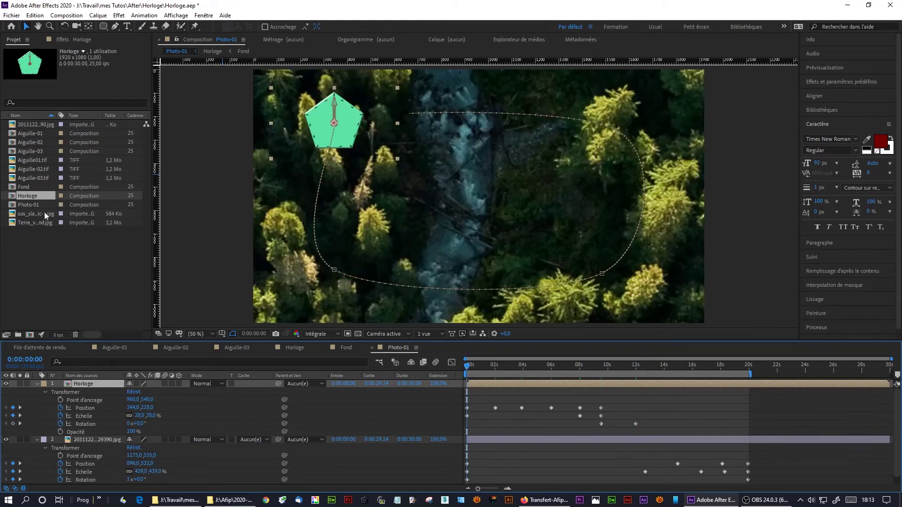
{"action": "left_click_drag", "start_coordinate": [25, 196], "coordinate": [92, 382]}
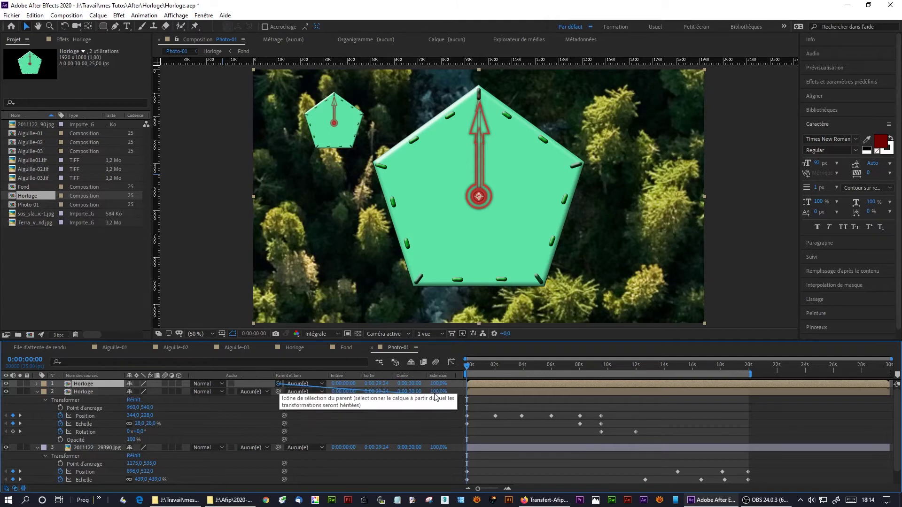
{"action": "left_click_drag", "start_coordinate": [436, 397], "coordinate": [111, 393]}
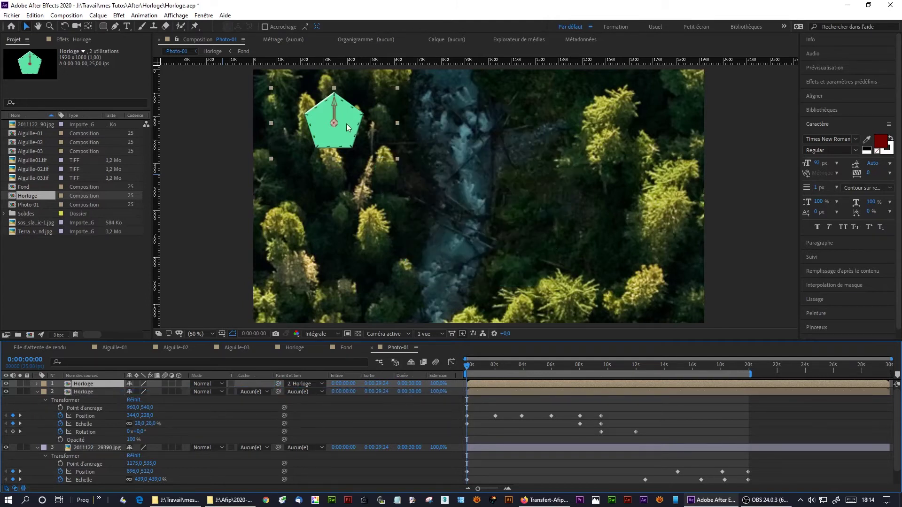
{"action": "left_click_drag", "start_coordinate": [347, 127], "coordinate": [413, 122]}
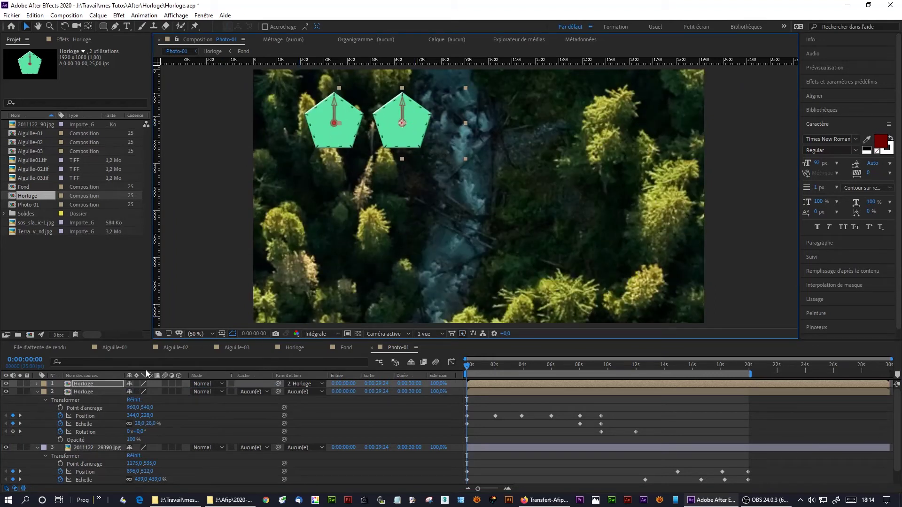
{"action": "mouse_move", "coordinate": [471, 365]}
{"action": "left_mouse_down"}
{"action": "mouse_move", "coordinate": [624, 374]}
{"action": "mouse_move", "coordinate": [330, 374]}
{"action": "left_mouse_up"}
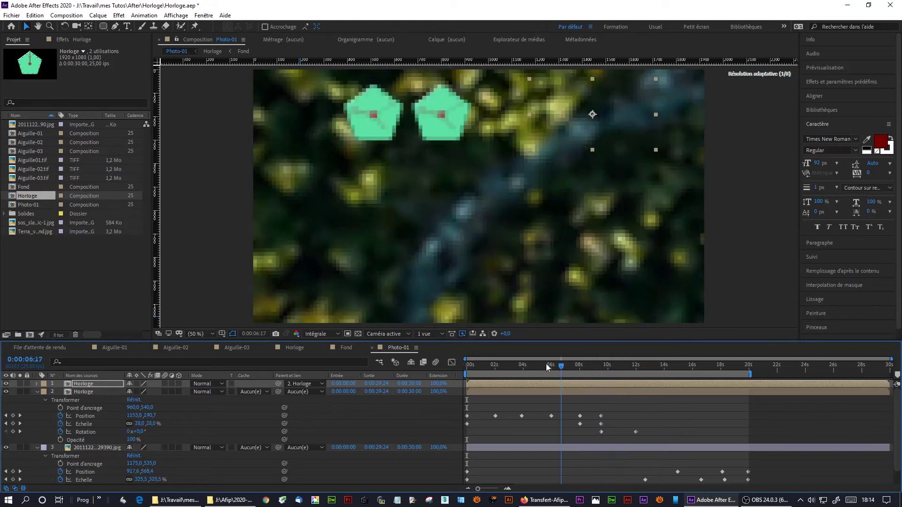
Step: Scale the second Horloge clock to 27% with Position X 1724,7, then preview it
{"action": "left_click", "coordinate": [37, 384]}
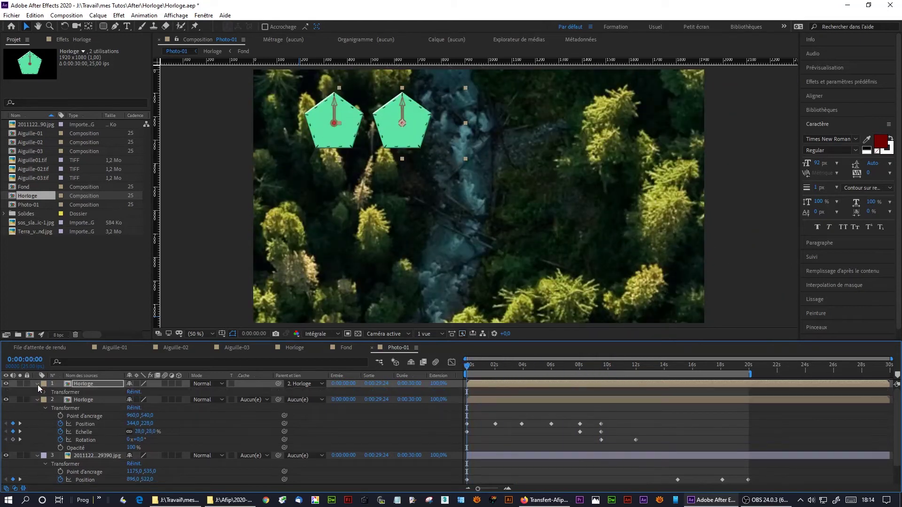
{"action": "left_click", "coordinate": [70, 408]}
{"action": "left_click_drag", "start_coordinate": [157, 416], "coordinate": [119, 409]}
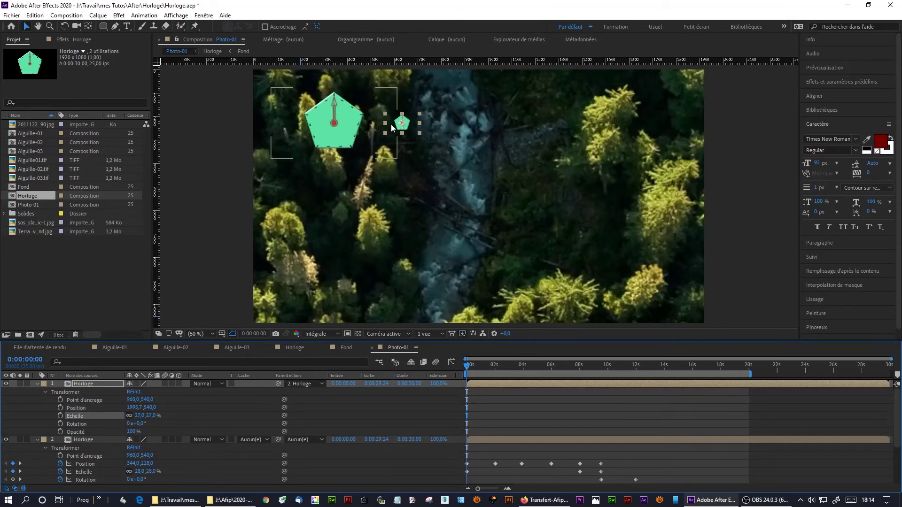
{"action": "left_click_drag", "start_coordinate": [401, 124], "coordinate": [375, 121]}
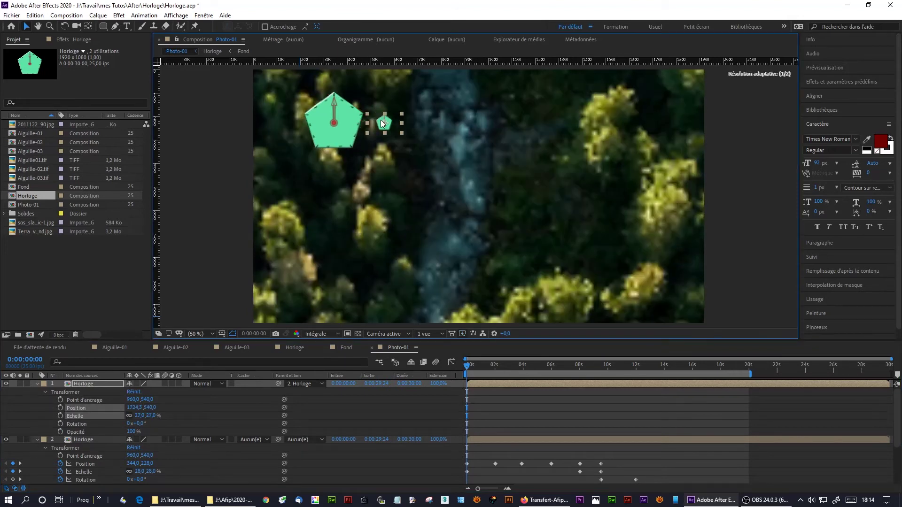
{"action": "key", "text": "space"}
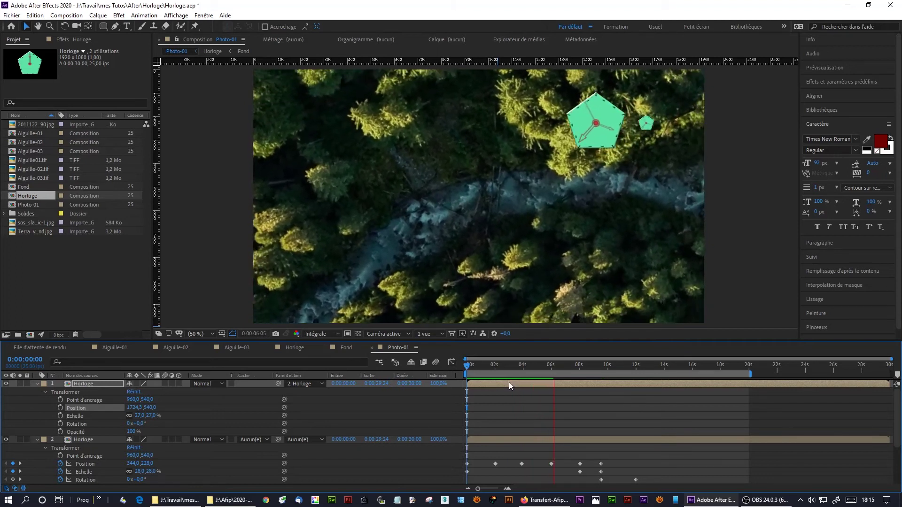
{"action": "left_click", "coordinate": [813, 39]}
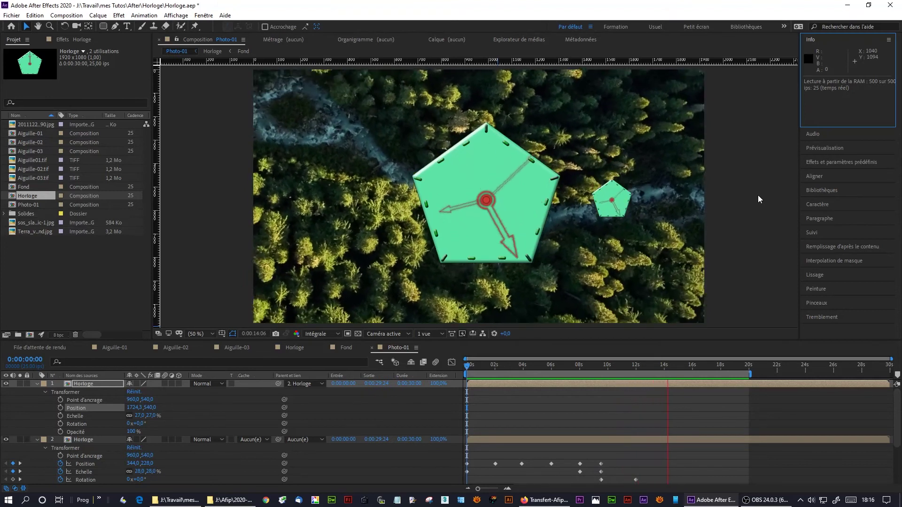
{"action": "left_click", "coordinate": [465, 371]}
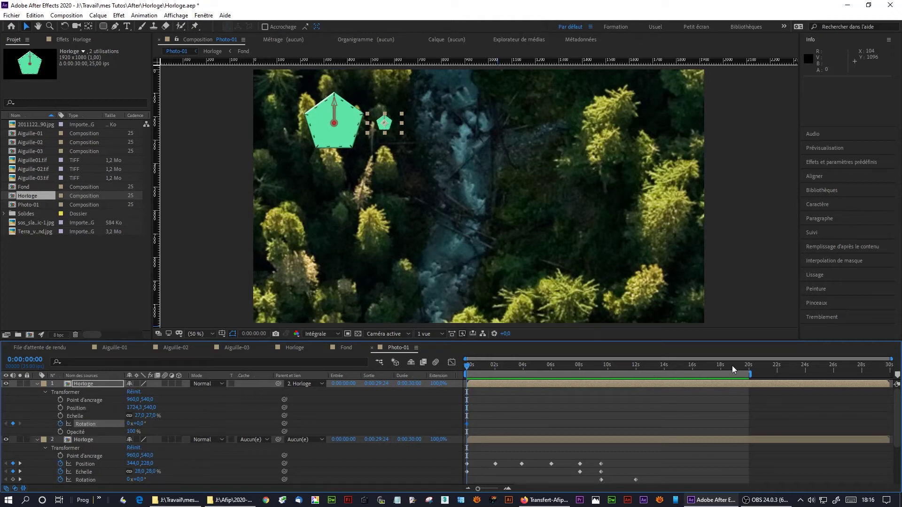
Step: Key the small clock's Rotation to 5 turns at 0:00:19:24 and preview the spin
{"action": "left_click", "coordinate": [748, 365]}
{"action": "left_click", "coordinate": [131, 424]}
{"action": "key", "text": "Return"}
{"action": "key", "text": "space"}
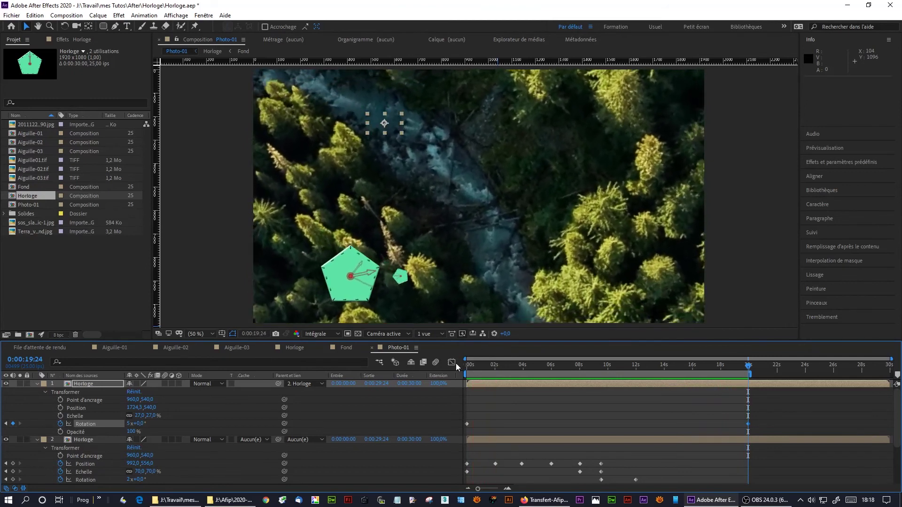
Step: With the Pan Behind tool, move the small clock's anchor onto the big clock's centre, then reset zoom to 50%
{"action": "key", "text": "Home"}
{"action": "scroll", "coordinate": [388, 120], "scroll_direction": "up", "scroll_amount": 2}
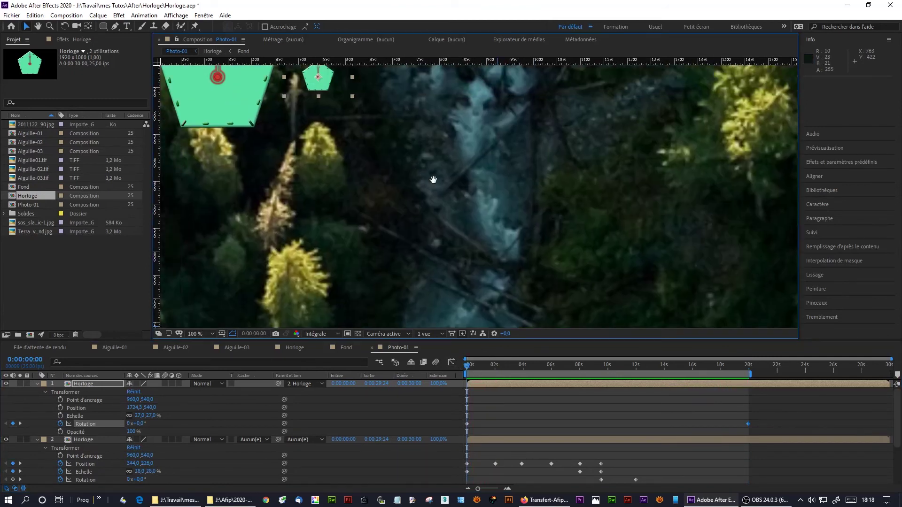
{"action": "left_click", "coordinate": [88, 27]}
{"action": "left_click_drag", "start_coordinate": [494, 207], "coordinate": [394, 207]}
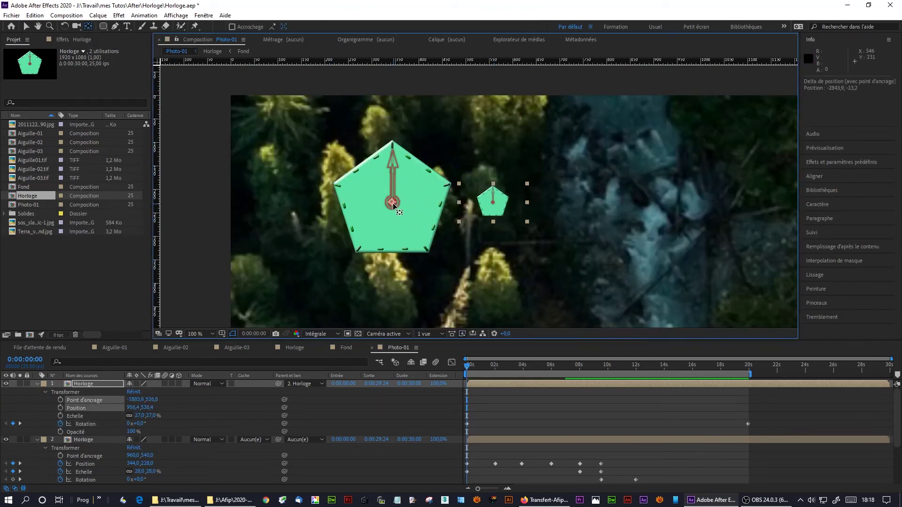
{"action": "scroll", "coordinate": [394, 207], "scroll_direction": "up", "scroll_amount": 1}
{"action": "left_click_drag", "start_coordinate": [305, 209], "coordinate": [305, 209]}
{"action": "left_click", "coordinate": [476, 365]}
{"action": "left_click", "coordinate": [484, 359]}
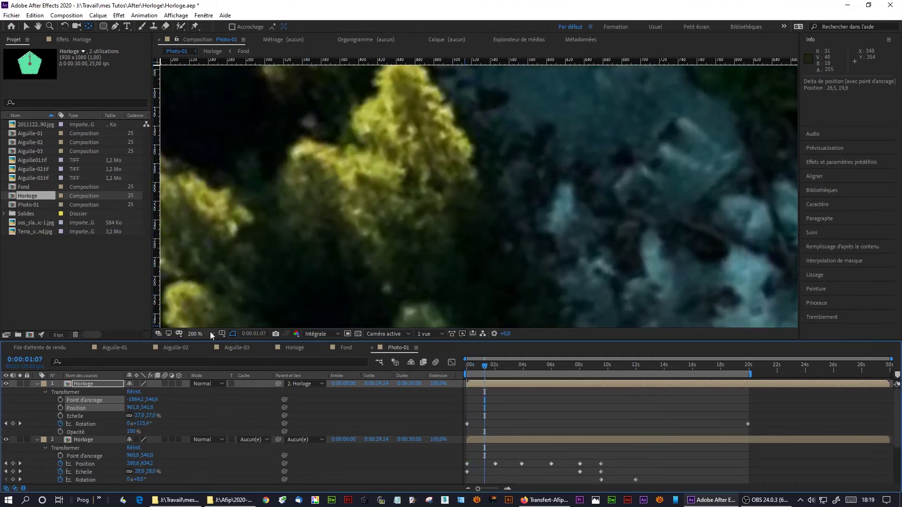
{"action": "left_click", "coordinate": [210, 331]}
{"action": "left_click", "coordinate": [214, 180]}
{"action": "left_click", "coordinate": [470, 370]}
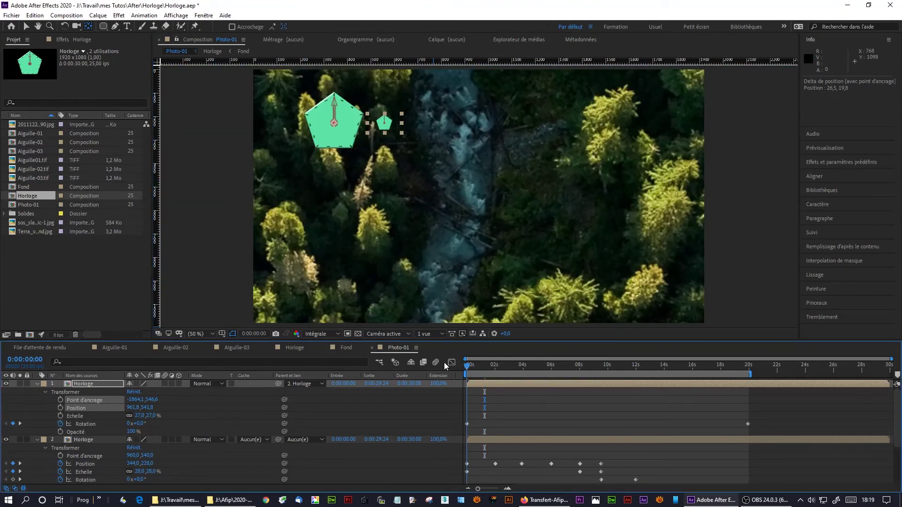
{"action": "key", "text": "space"}
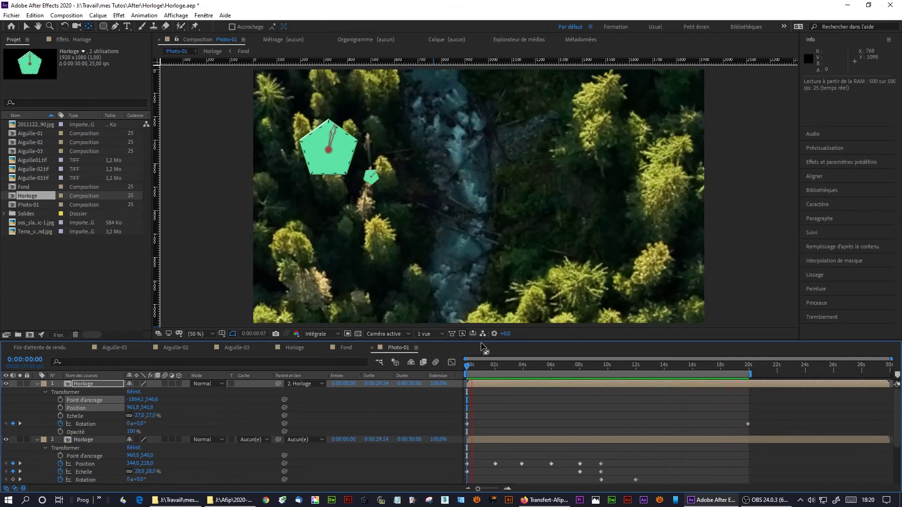
Step: Try Incrustation and Lumière douce on the small clock, then cycle it to Lumière vive
{"action": "key", "text": "space"}
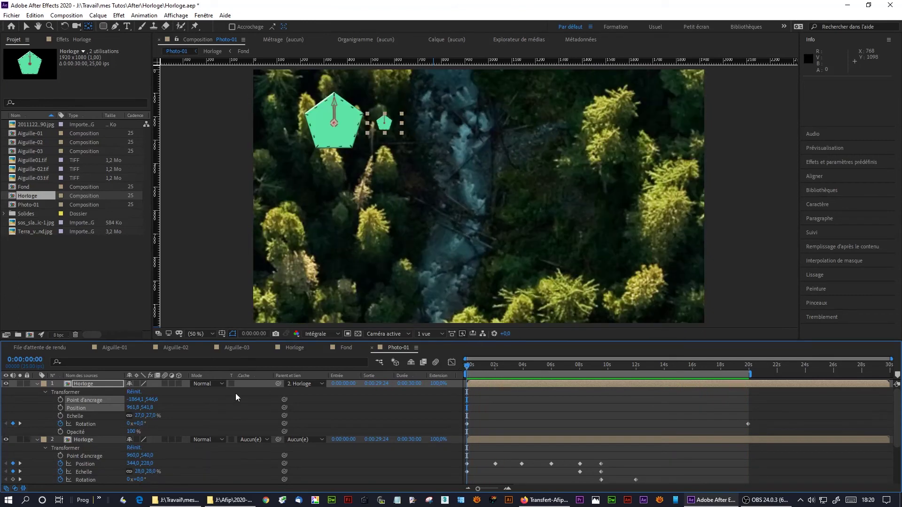
{"action": "left_click", "coordinate": [89, 382]}
{"action": "left_click", "coordinate": [207, 384]}
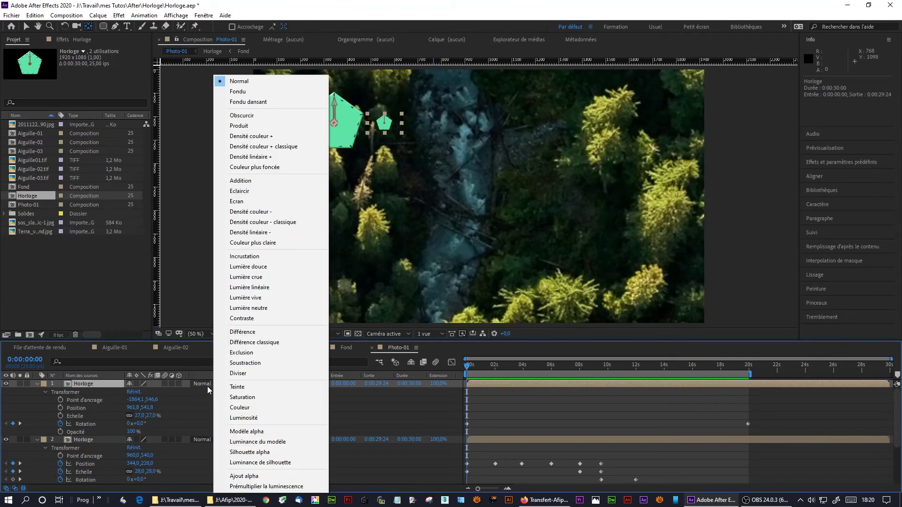
{"action": "left_click", "coordinate": [242, 256]}
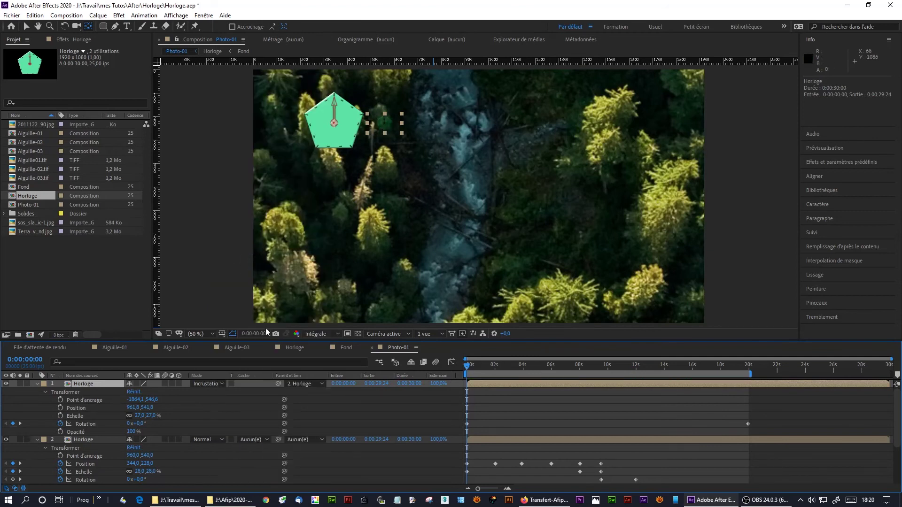
{"action": "left_click", "coordinate": [207, 385]}
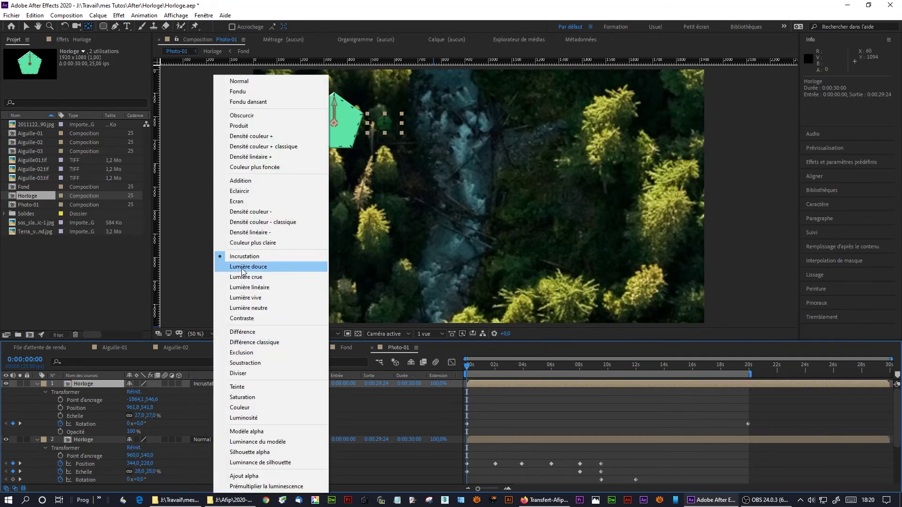
{"action": "left_click", "coordinate": [242, 268]}
{"action": "key", "text": "ctrl+grave"}
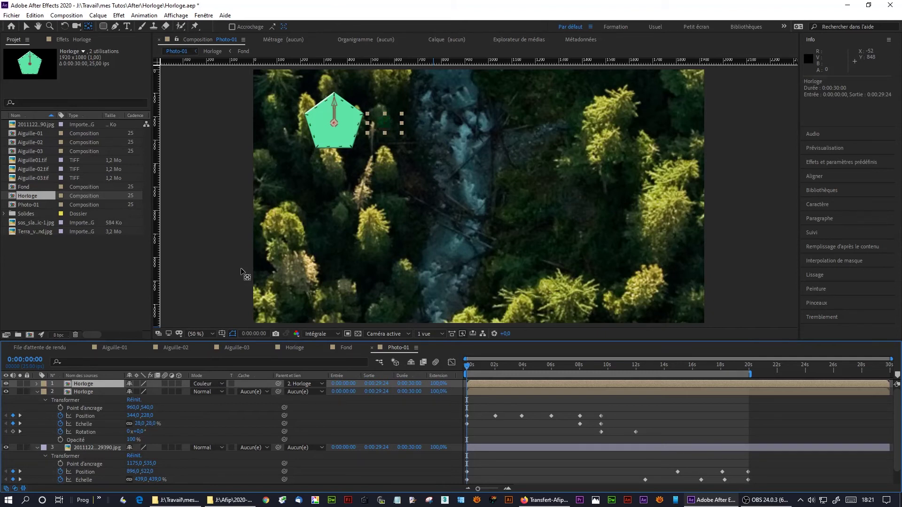
{"action": "key", "text": "shift+minus"}
{"action": "key", "text": "shift+equal"}
{"action": "key", "text": "shift+equal"}
Step: Try the Lumière vive and Obscurcir blend modes on the big clock
{"action": "left_click", "coordinate": [212, 384]}
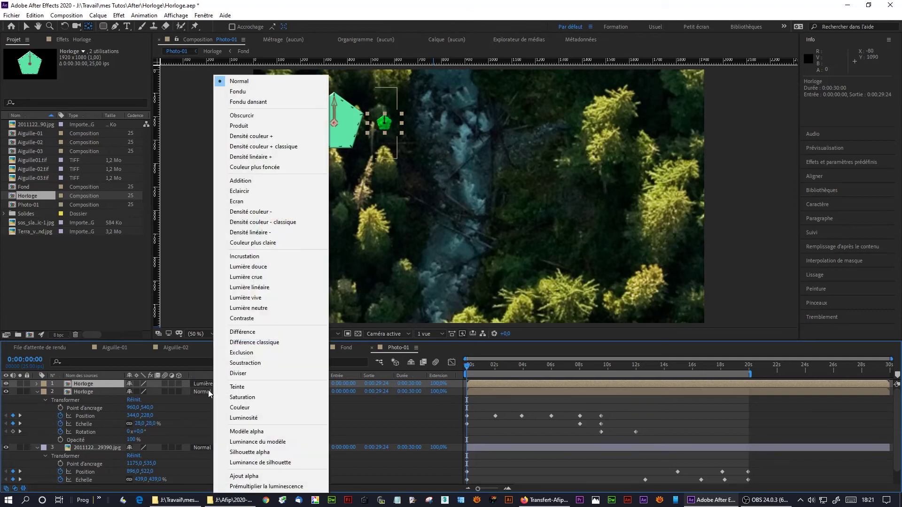
{"action": "left_click", "coordinate": [264, 302]}
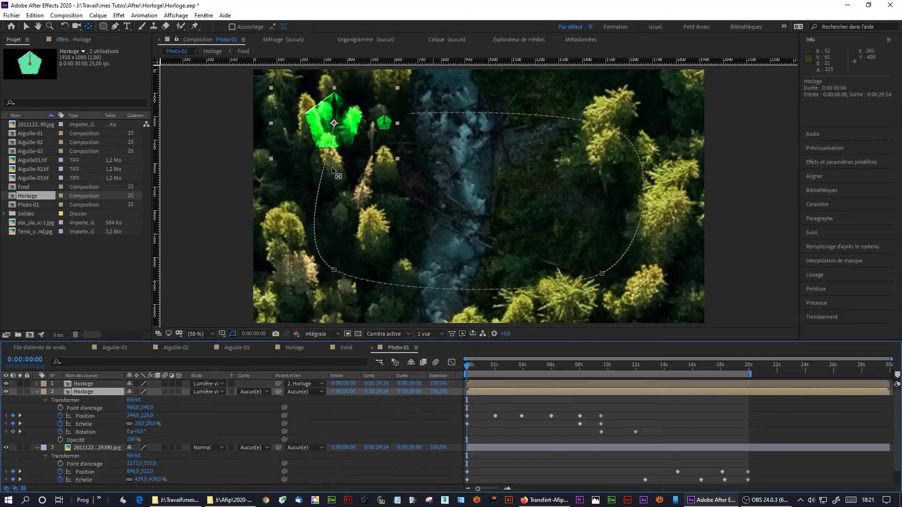
{"action": "left_click", "coordinate": [213, 393]}
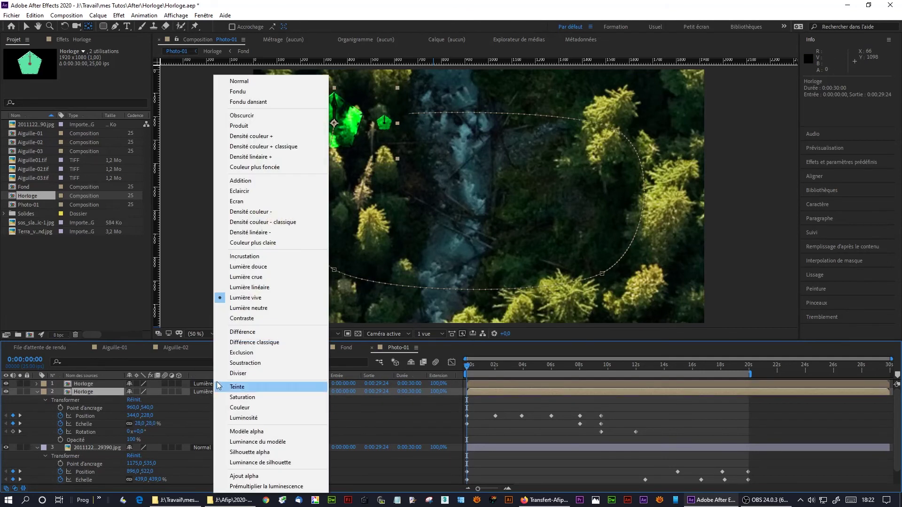
{"action": "left_click", "coordinate": [241, 115]}
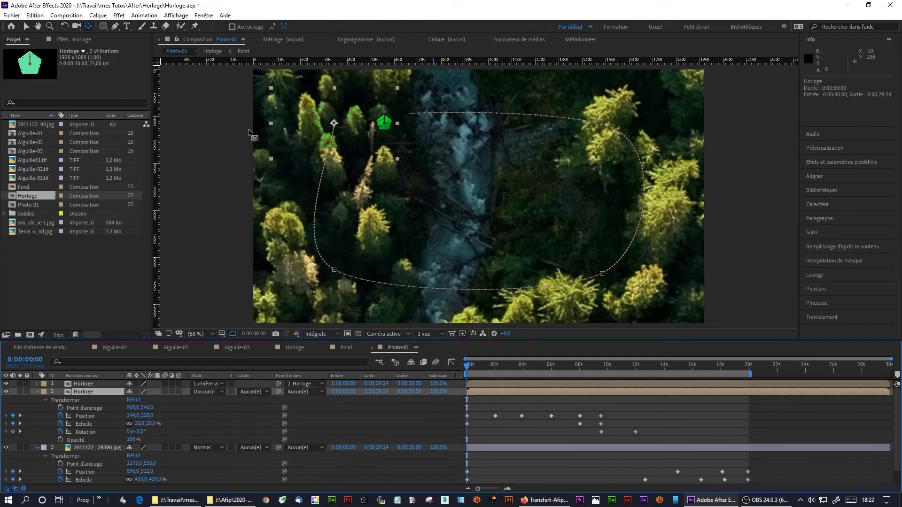
Step: Cycle the big clock through further blend modes and settle on Lumière linéaire
{"action": "key", "text": "shift+equal"}
{"action": "key", "text": "shift+equal"}
{"action": "key", "text": "shift+equal"}
{"action": "key", "text": "shift+equal"}
{"action": "key", "text": "shift+equal"}
{"action": "key", "text": "shift+equal"}
{"action": "key", "text": "shift+equal"}
{"action": "key", "text": "shift+equal"}
{"action": "key", "text": "shift+equal"}
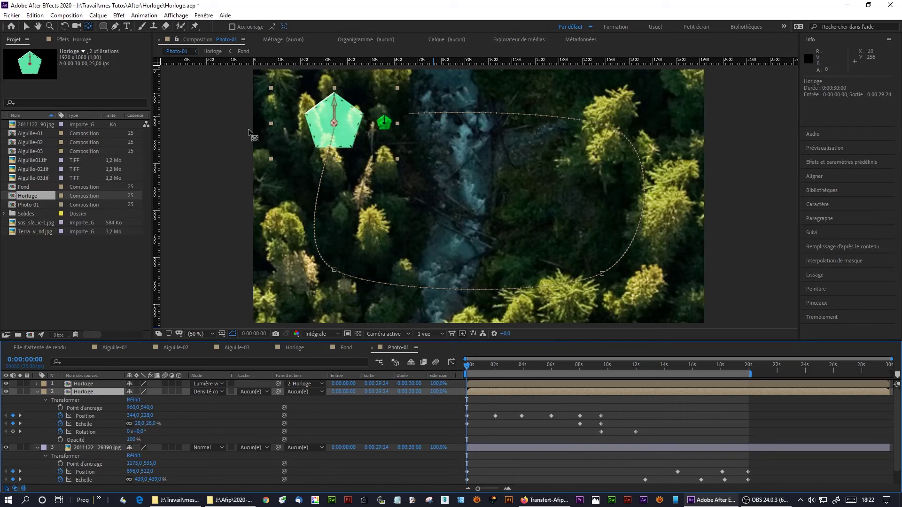
{"action": "key", "text": "shift+equal"}
{"action": "key", "text": "shift+equal"}
{"action": "key", "text": "shift+equal"}
{"action": "key", "text": "shift+equal"}
{"action": "key", "text": "shift+equal"}
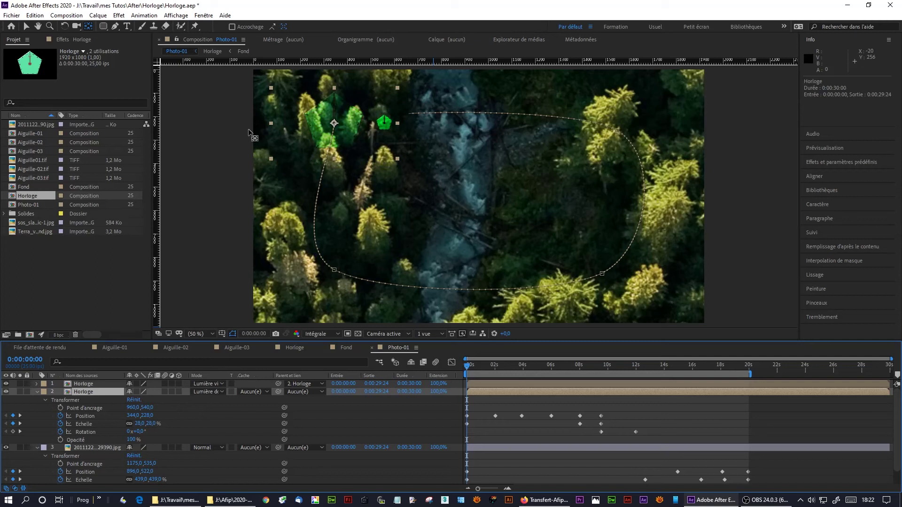
{"action": "key", "text": "shift+equal"}
{"action": "key", "text": "shift+equal"}
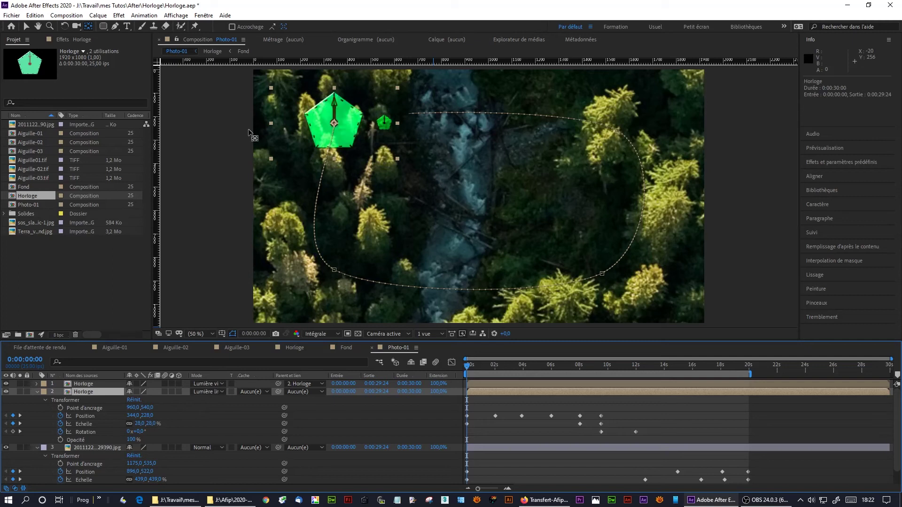
{"action": "key", "text": "shift+equal"}
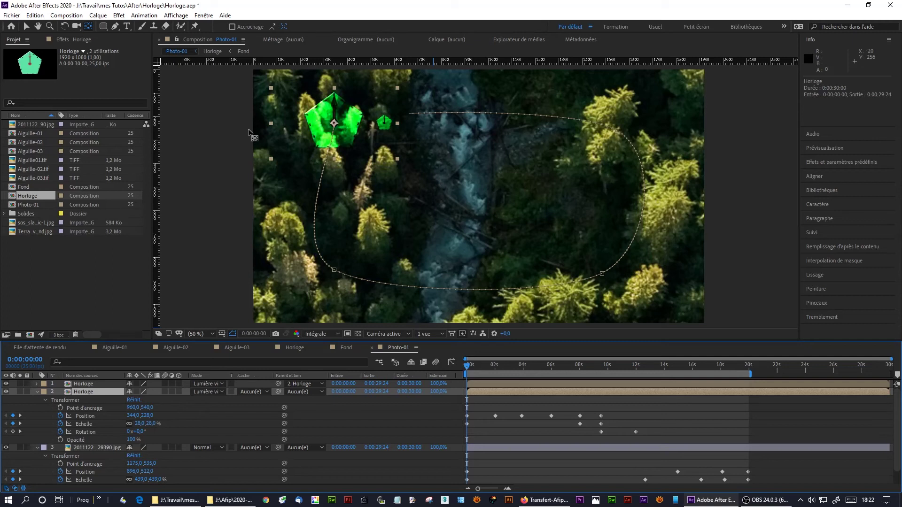
{"action": "key", "text": "shift+equal"}
{"action": "key", "text": "shift+equal"}
{"action": "key", "text": "shift+equal"}
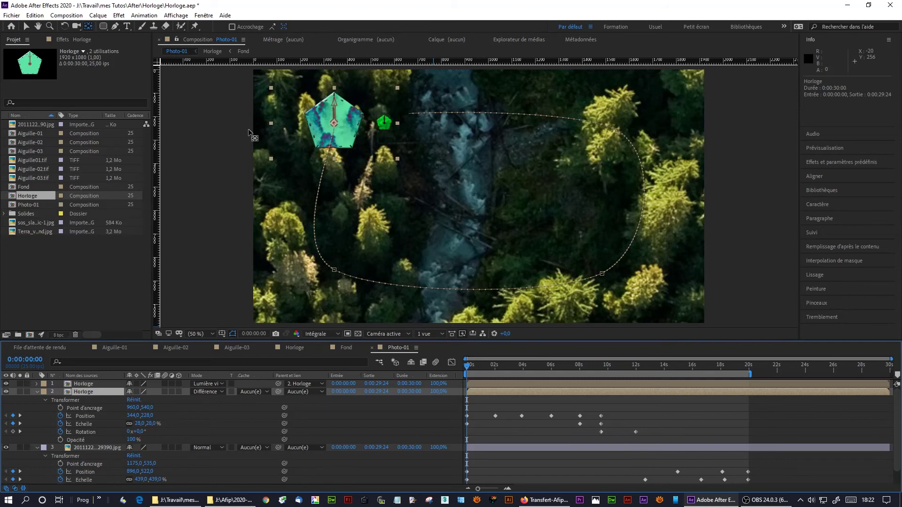
{"action": "left_click", "coordinate": [207, 391]}
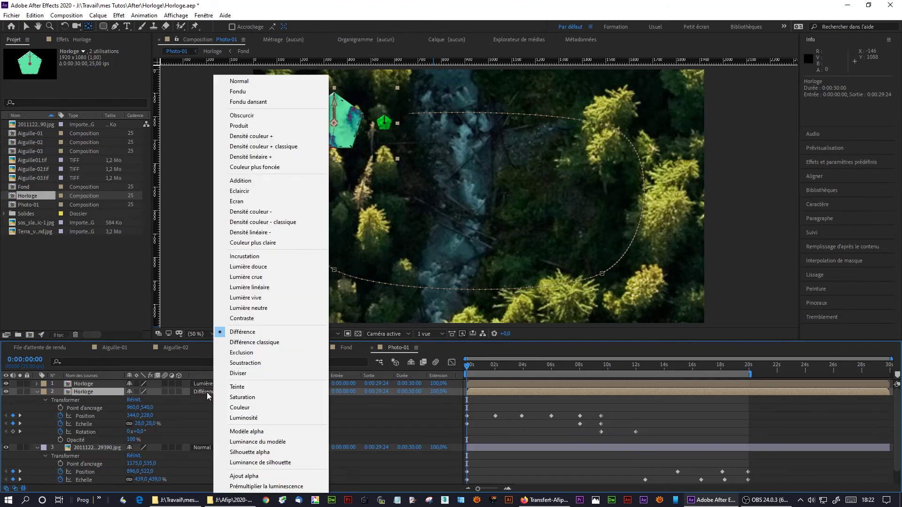
{"action": "left_click", "coordinate": [269, 290]}
Step: Play a preview of Photo-01 with both blended clocks
{"action": "key", "text": "space"}
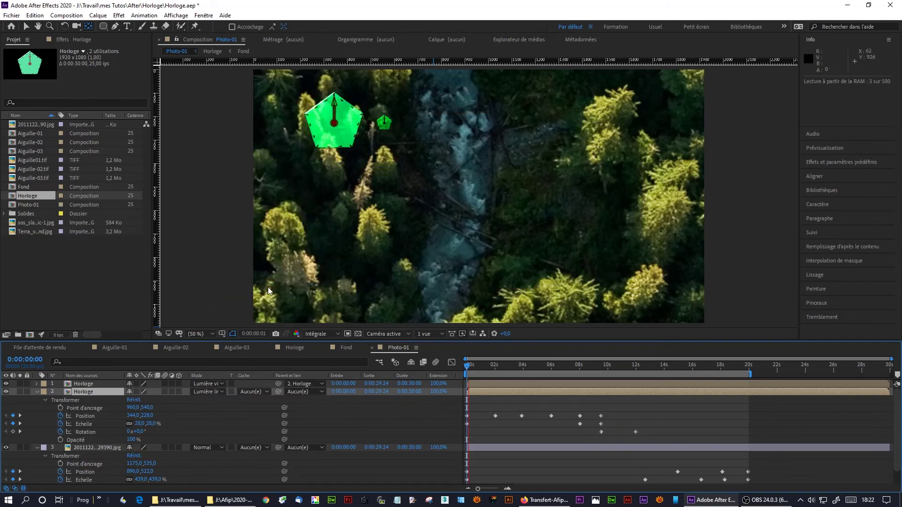